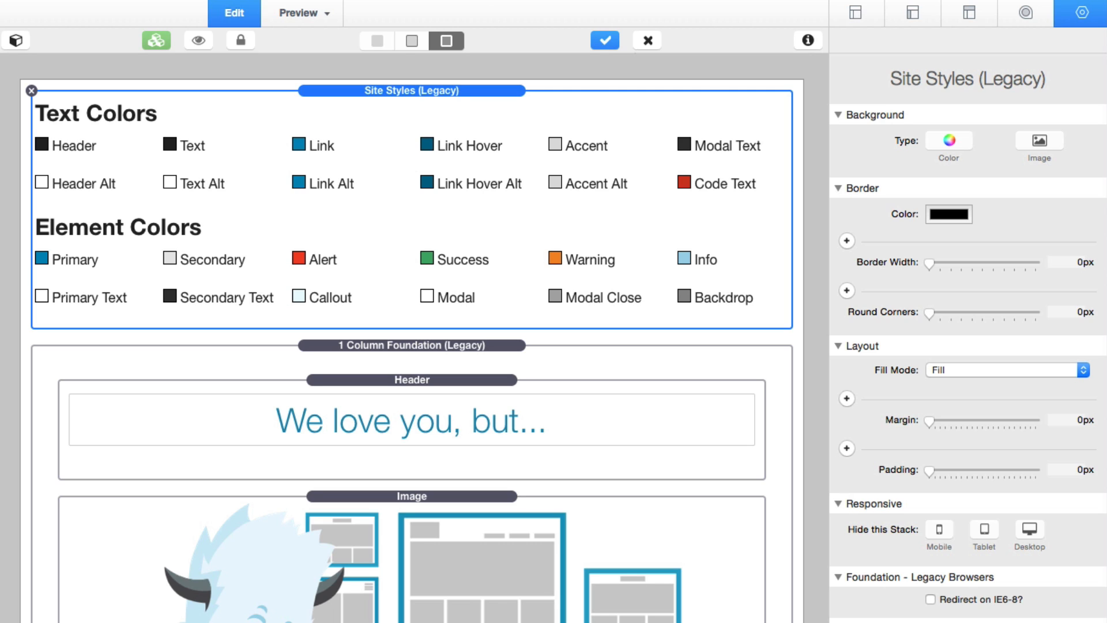
Open the Site Styles partial for editing and select the Site Styles stack inside it
left_click_drag(1, 104, 306, 104)
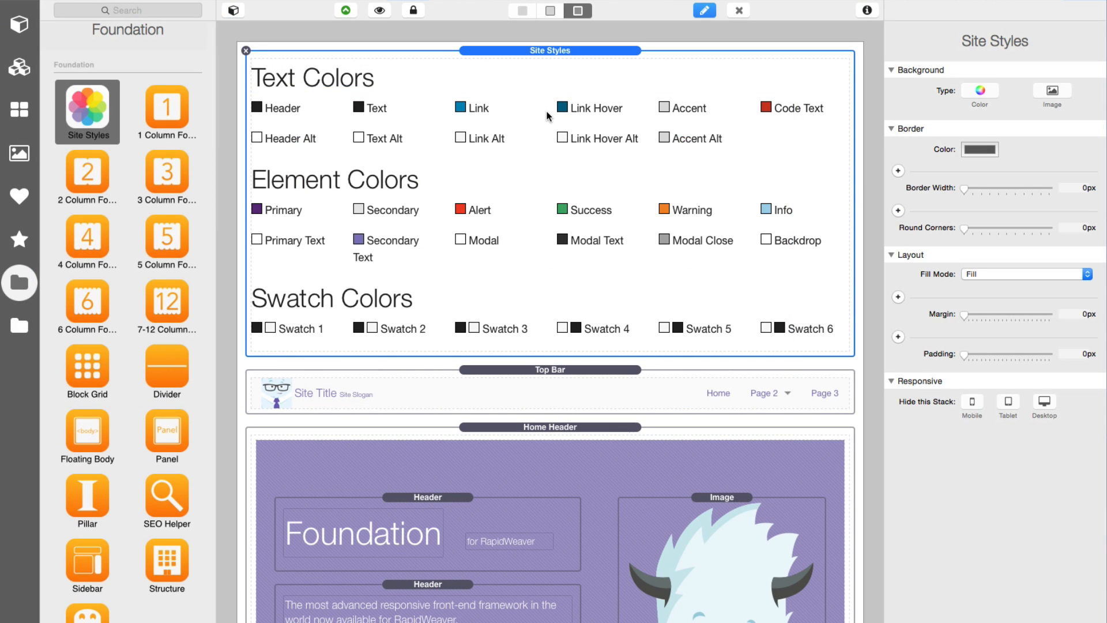
double_click(548, 115)
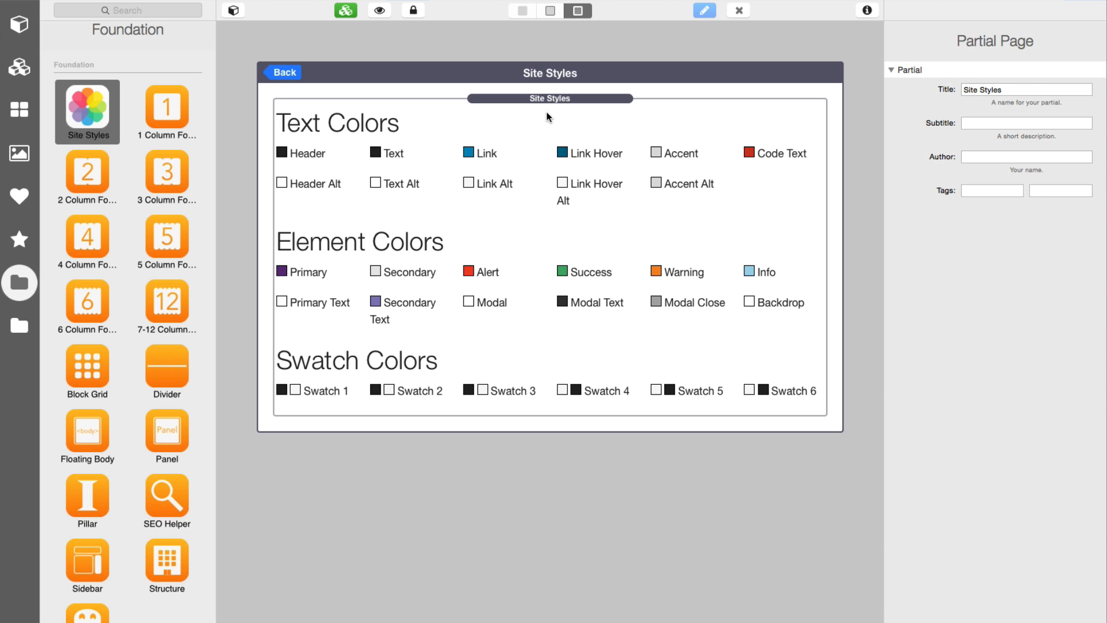
left_click(548, 117)
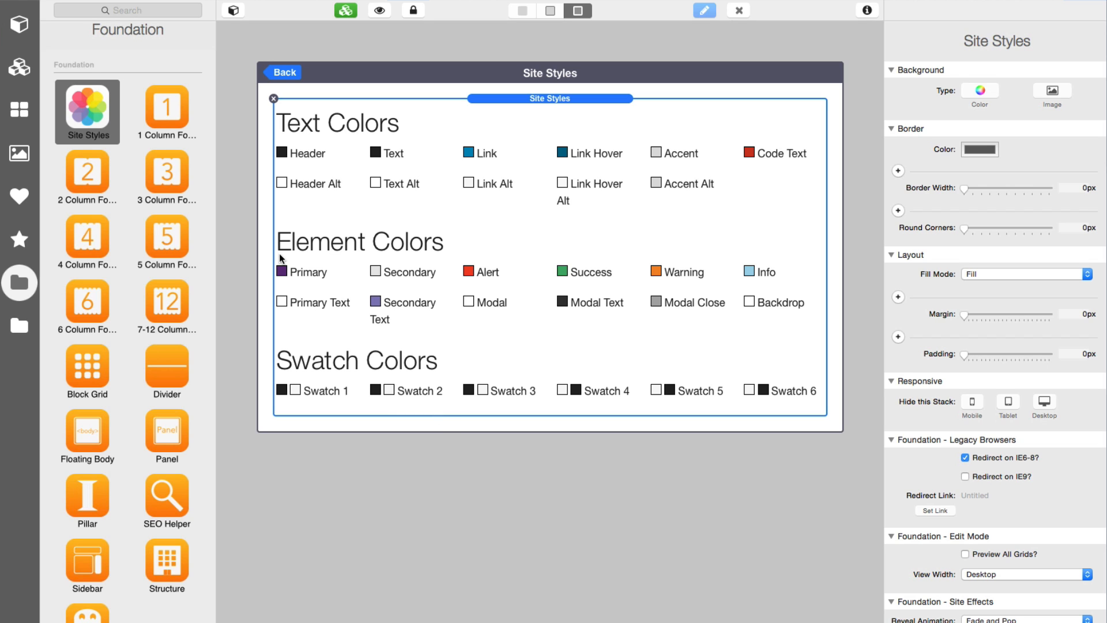
Add a Button stack below the Site Styles stack, using the Primary (Site Style) style
scroll(181, 366, "down", 10)
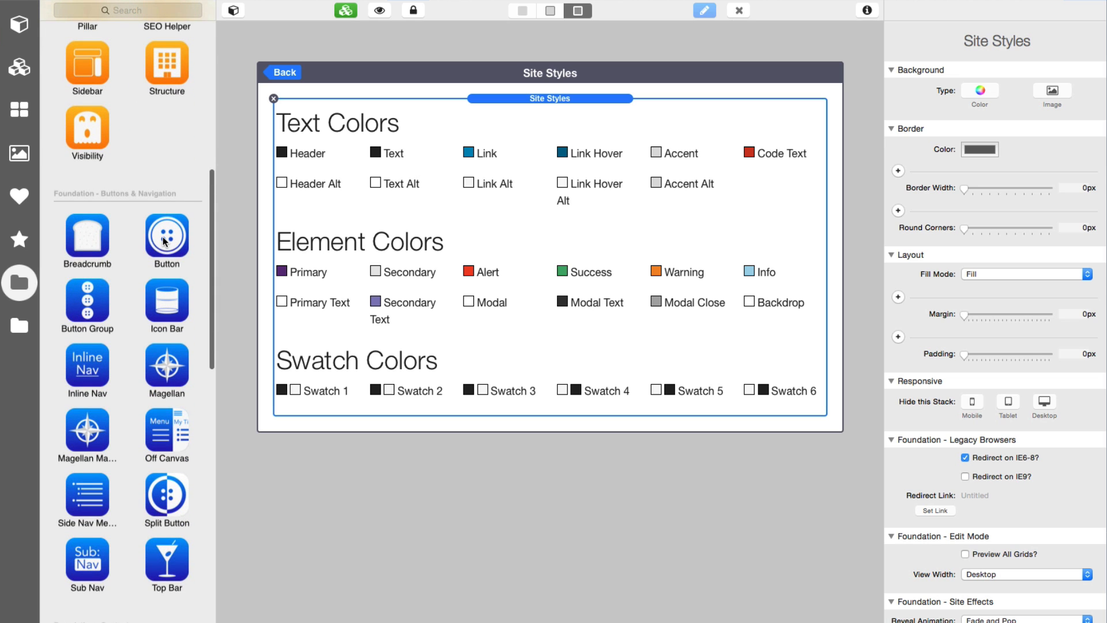
left_click_drag(166, 241, 408, 409)
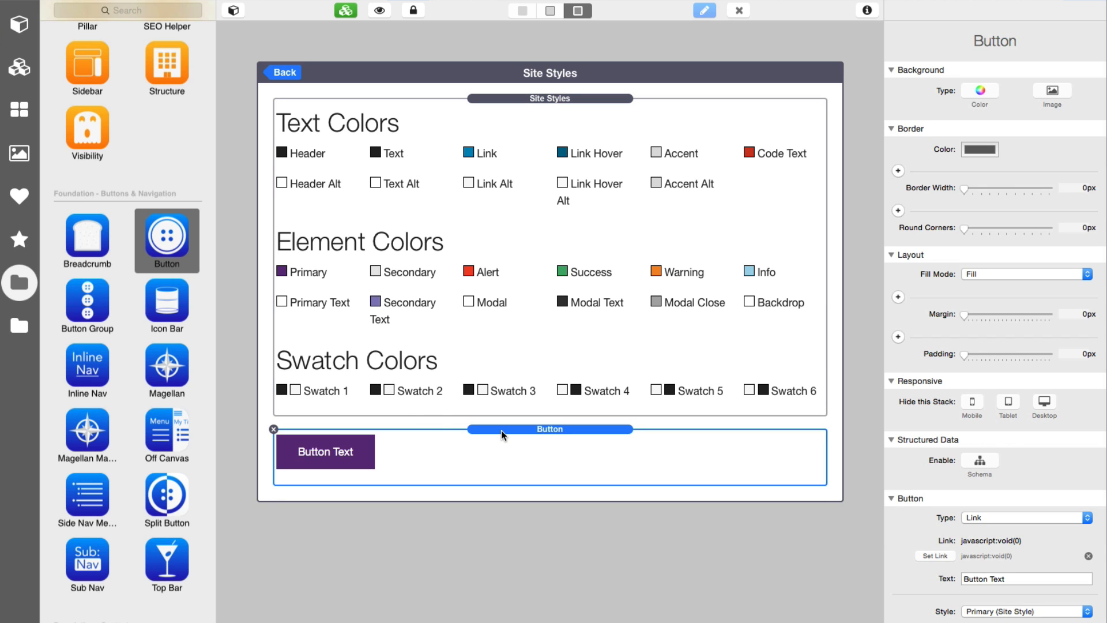
scroll(937, 574, "down", 3)
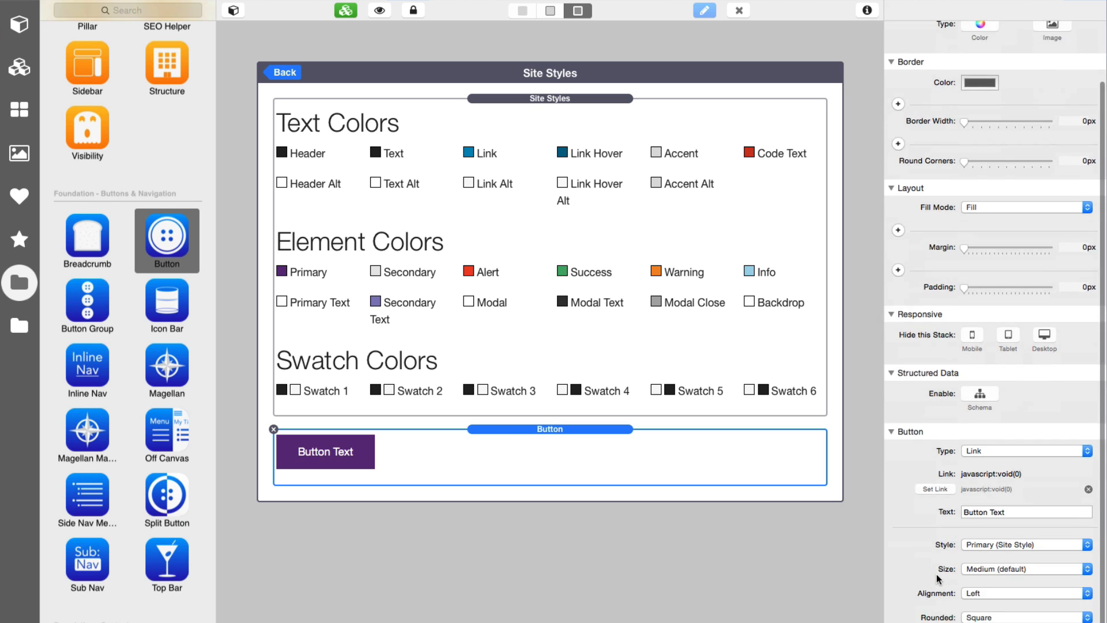
left_click(995, 544)
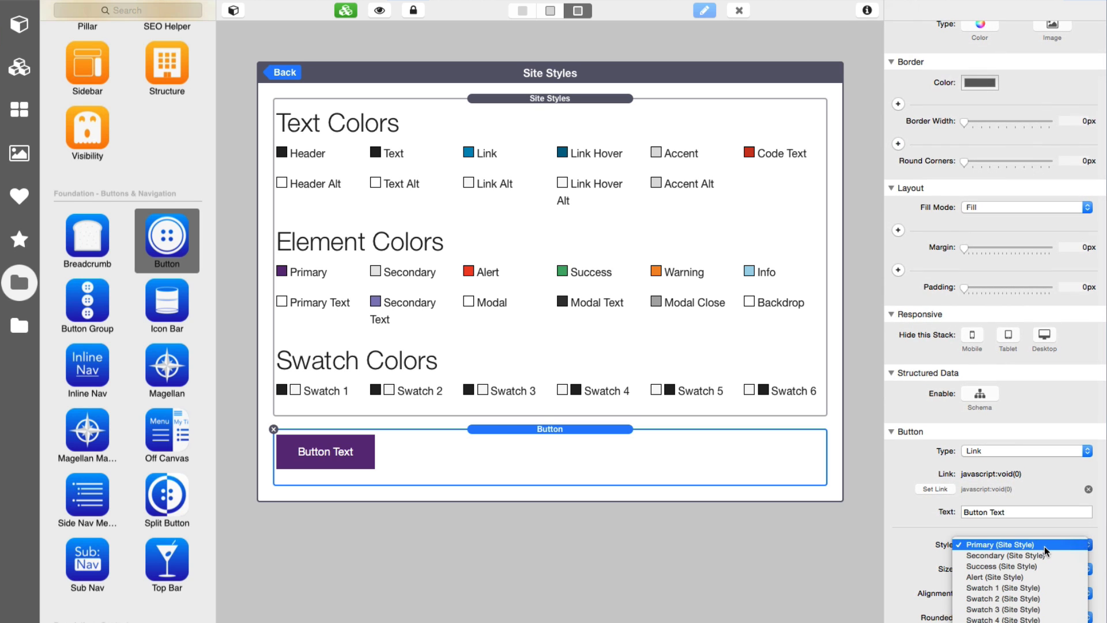
left_click(1050, 545)
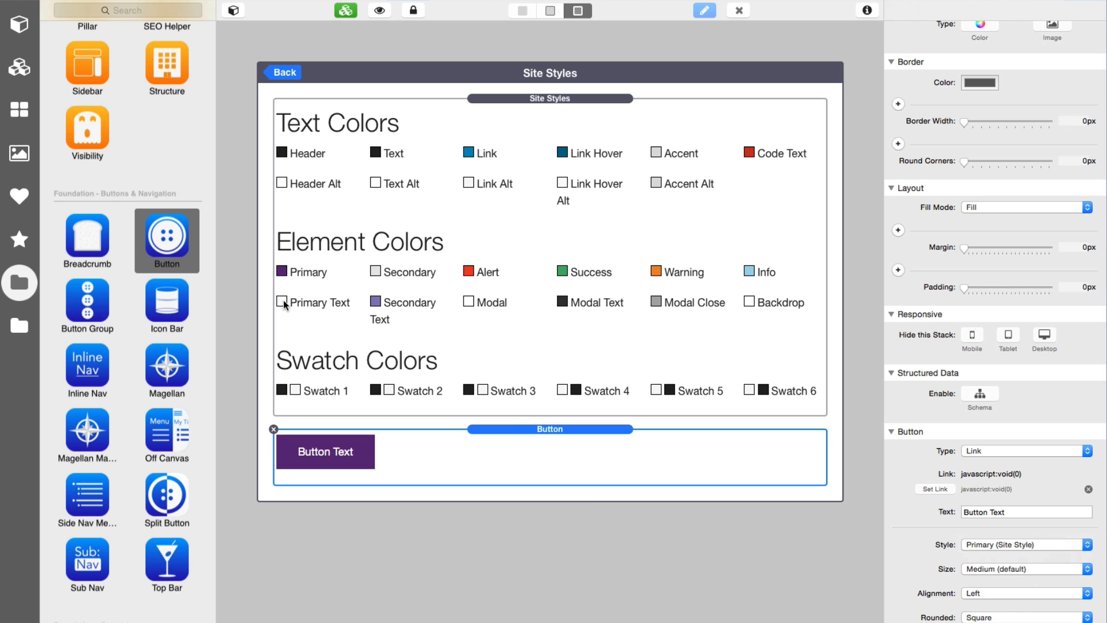
Try the Secondary and Swatch 1 site styles on the button, ending with Swatch 5 (Site Style)
left_click(1013, 544)
left_click(1009, 555)
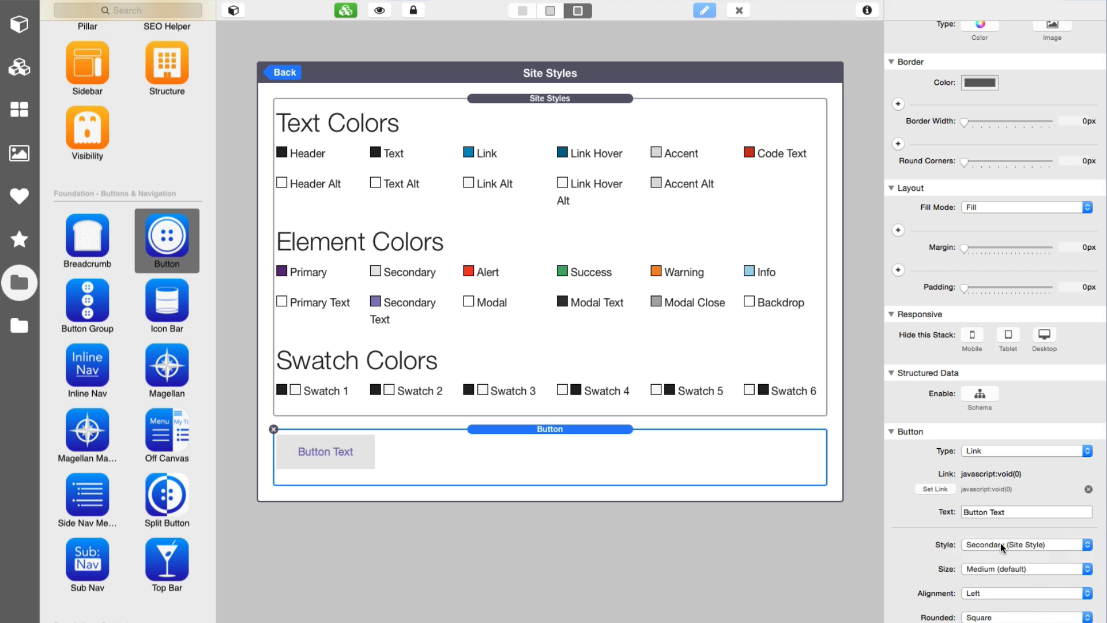
left_click(1002, 545)
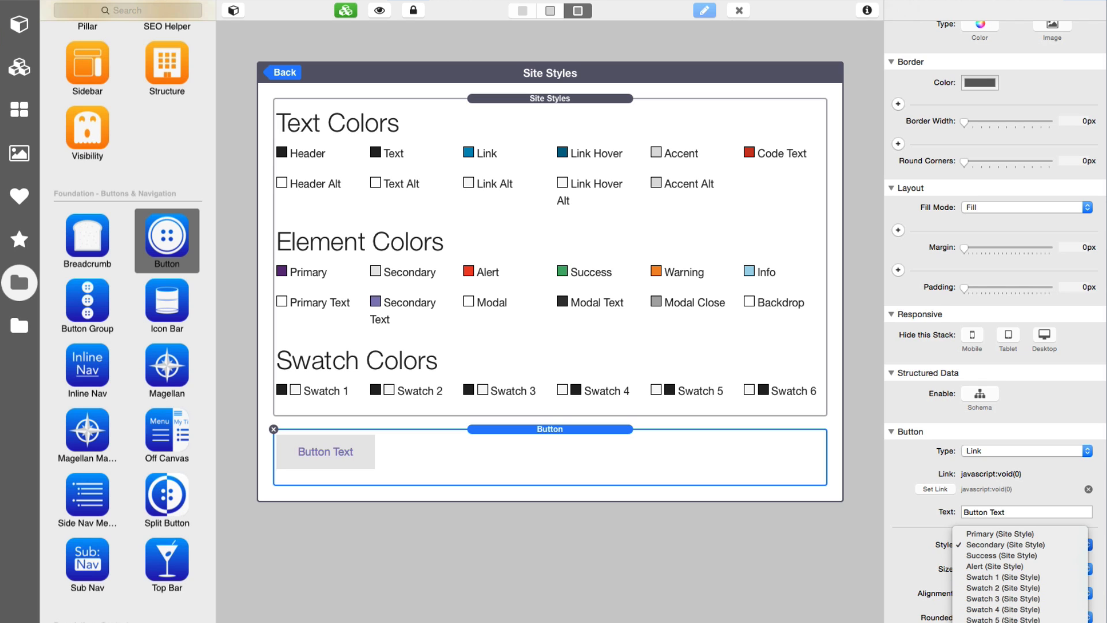
left_click(1010, 575)
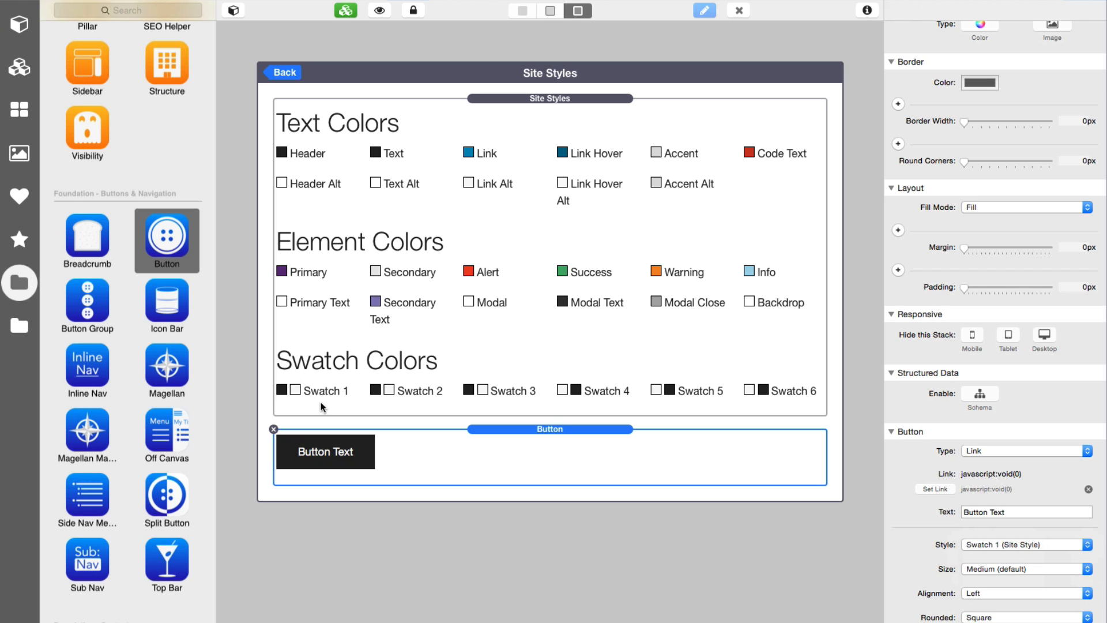
left_click(992, 544)
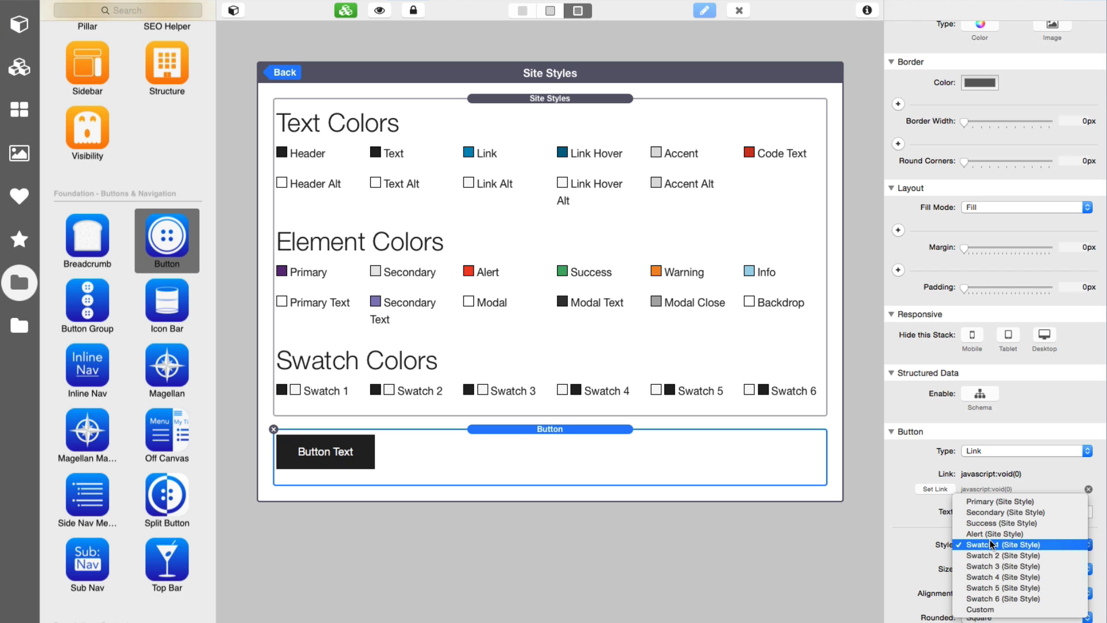
left_click(996, 587)
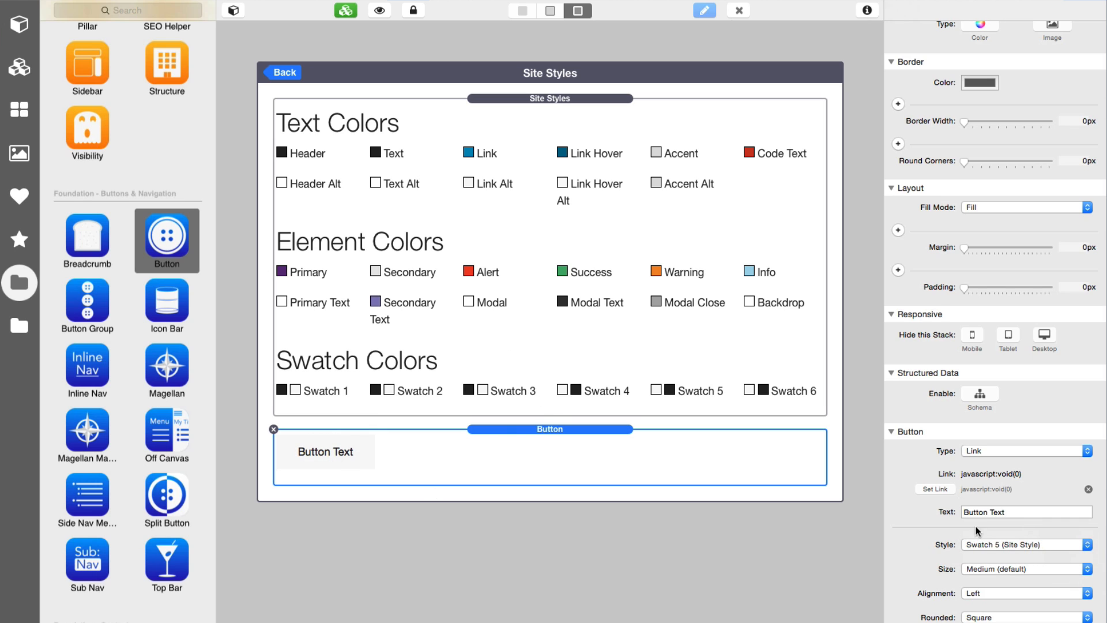
In the Site Styles stack, set Swatch 5's color 1 to light purple and color 2 to grey #C7CCC6
left_click(738, 297)
scroll(980, 519, "down", 10)
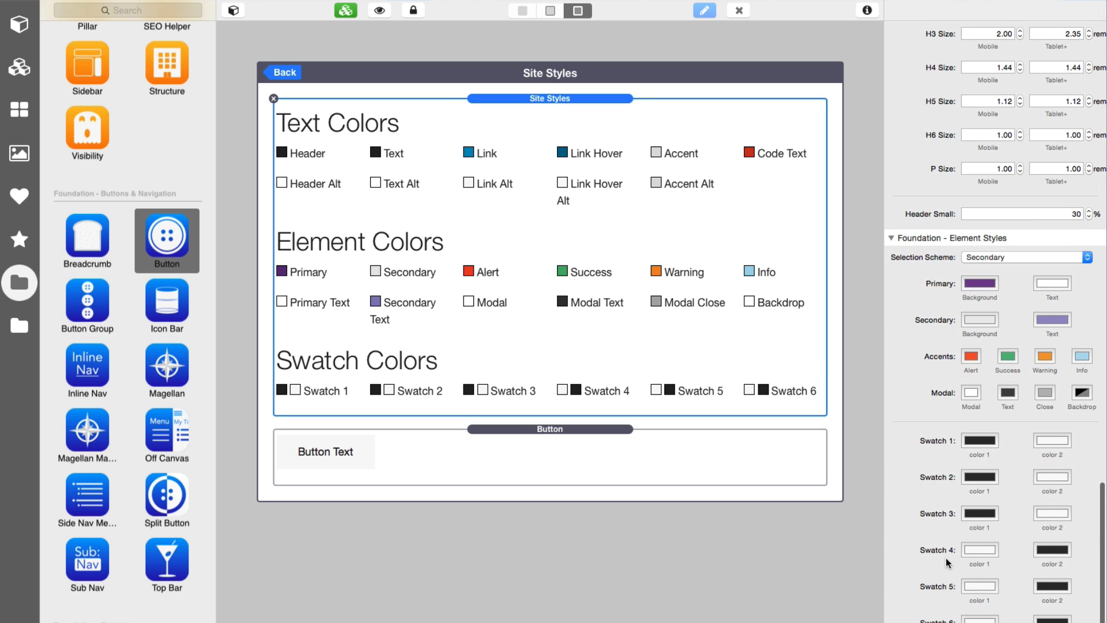
left_click(981, 585)
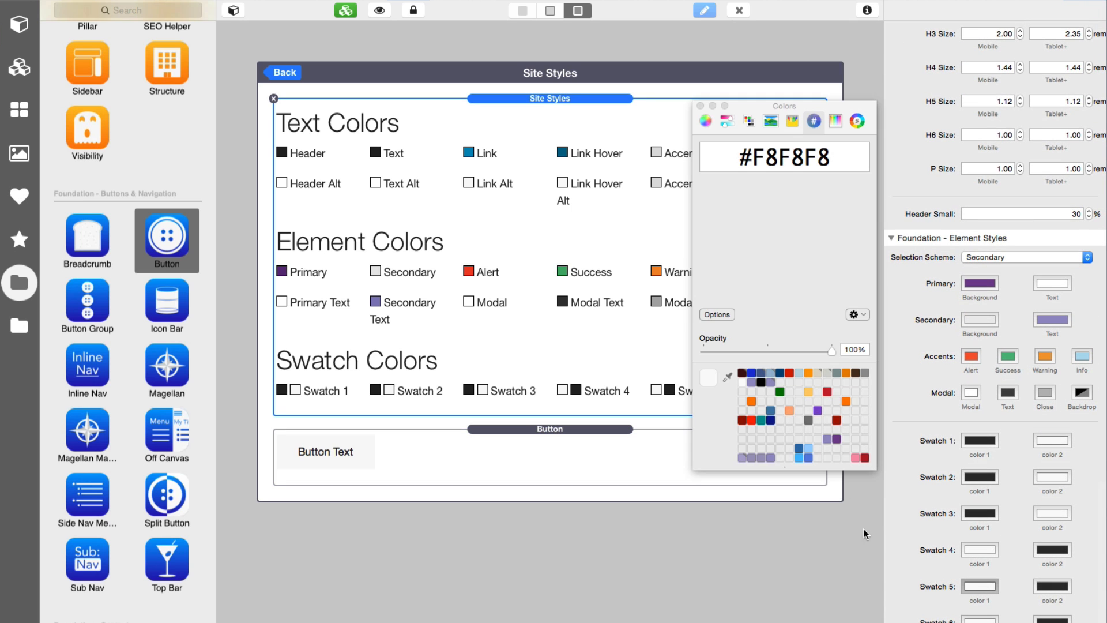
left_click(828, 440)
left_click(1053, 586)
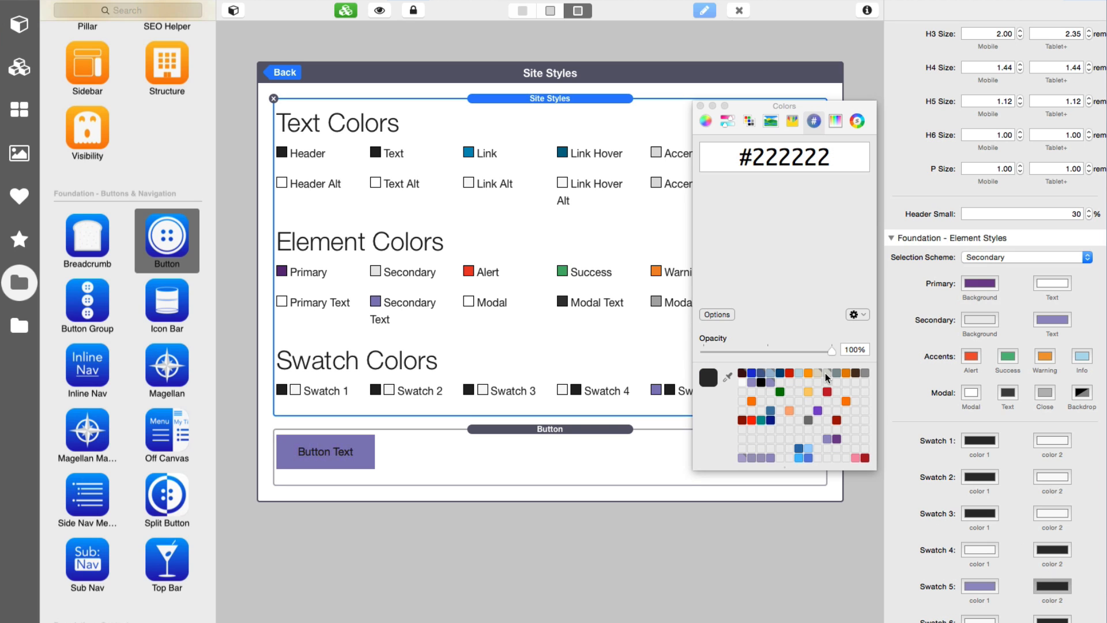
left_click(827, 373)
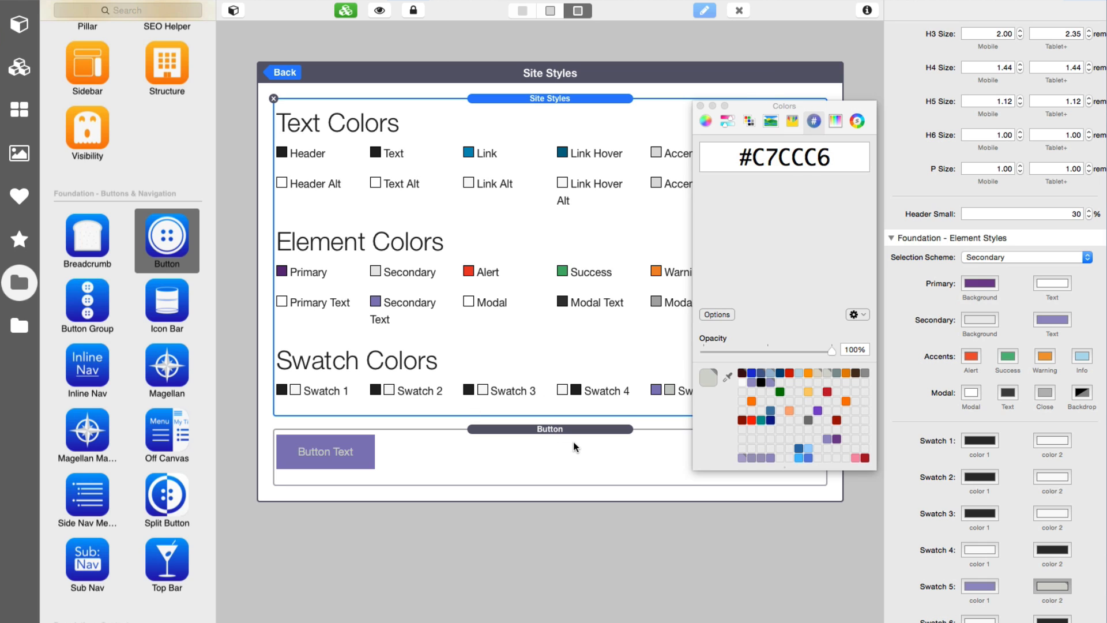
left_click(701, 106)
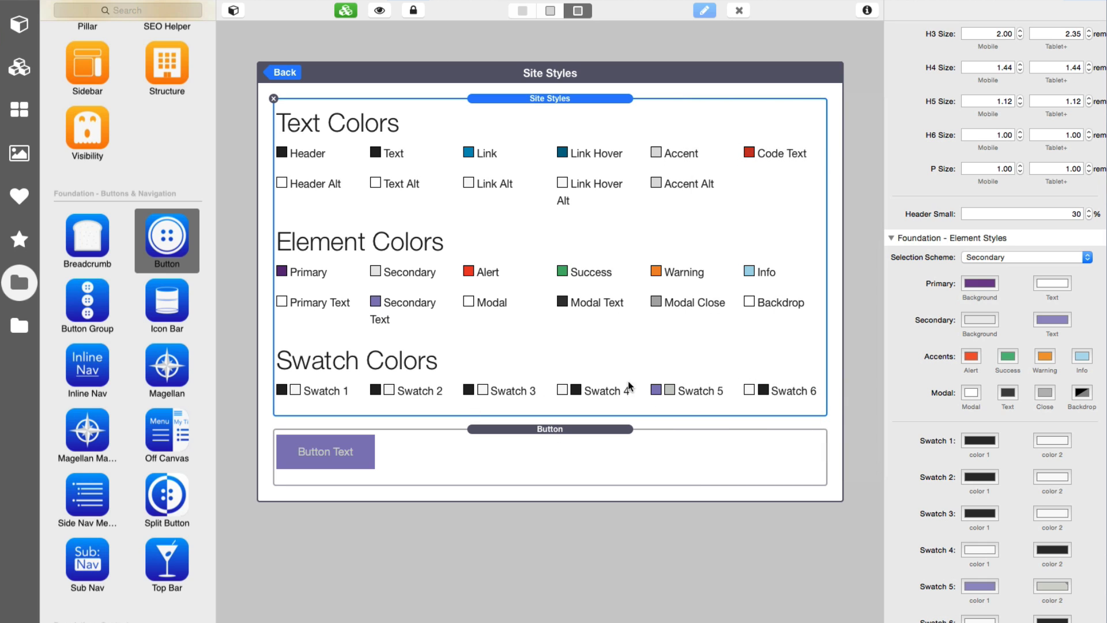
Delete the Button stack from the Site Styles partial
left_click(572, 440)
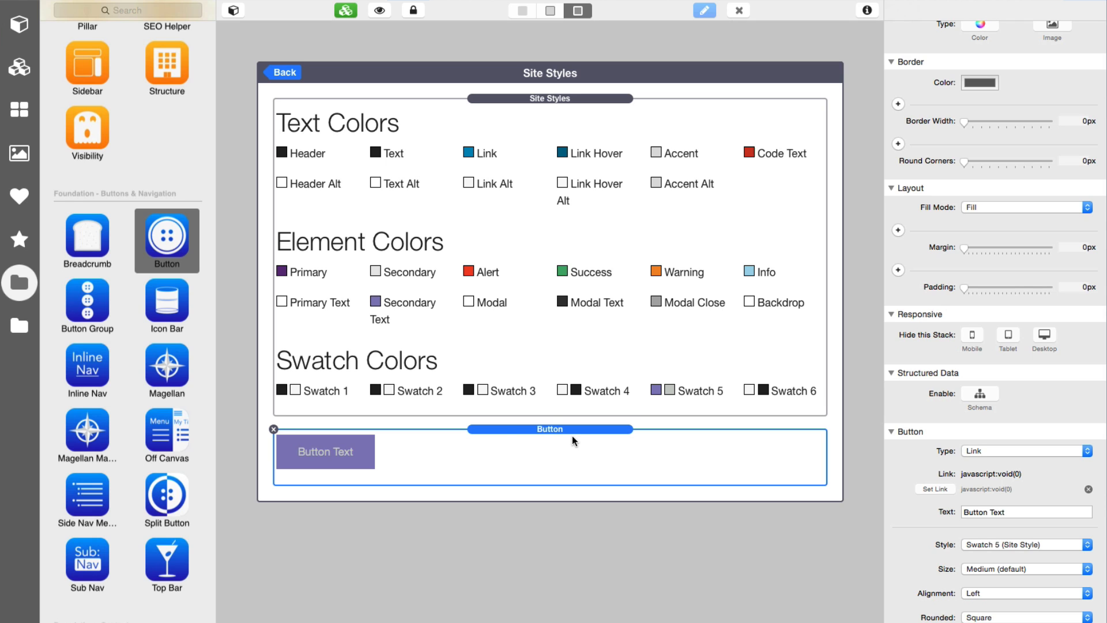
left_click(274, 429)
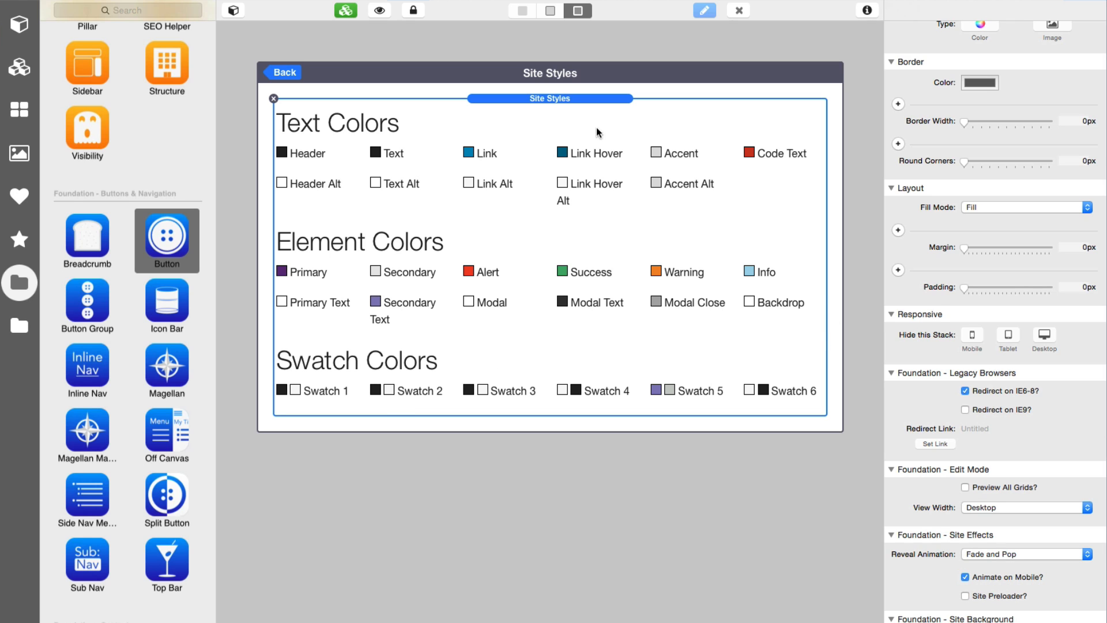
Review the Site Styles stack's settings for background, site sizing, fonts, text colors, underlined links, text sizing and element styles
scroll(918, 456, "down", 10)
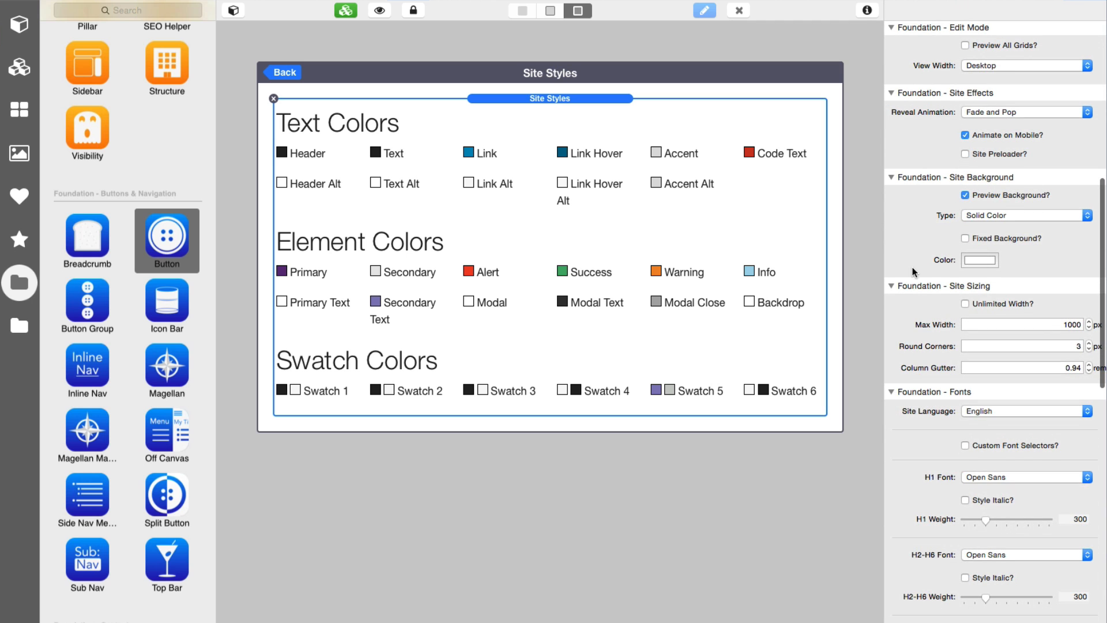
scroll(912, 268, "down", 3)
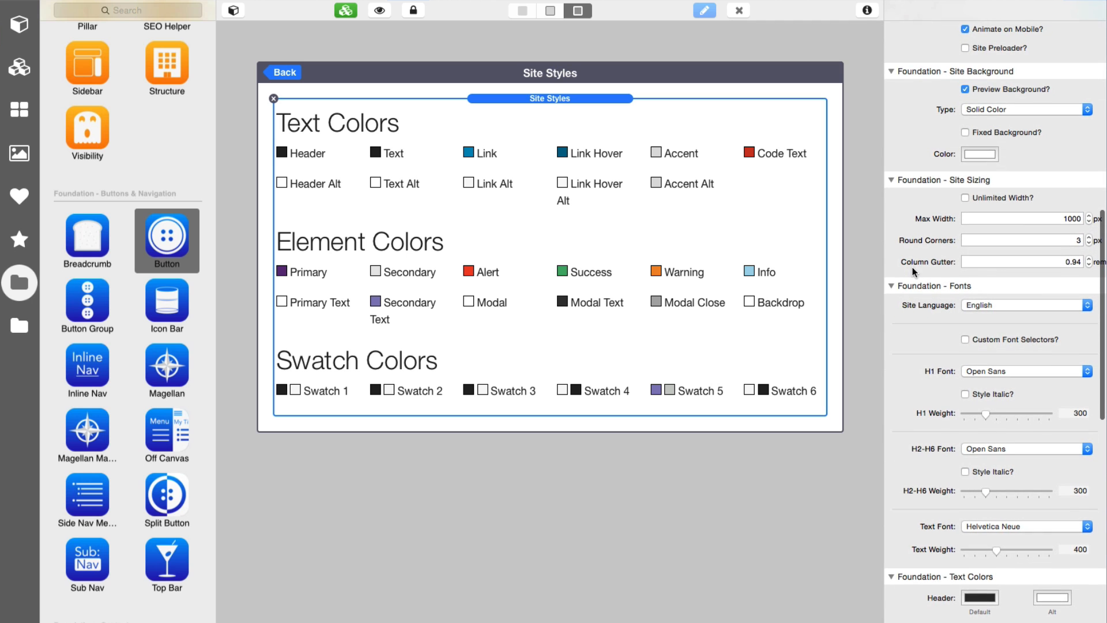
left_click(998, 261)
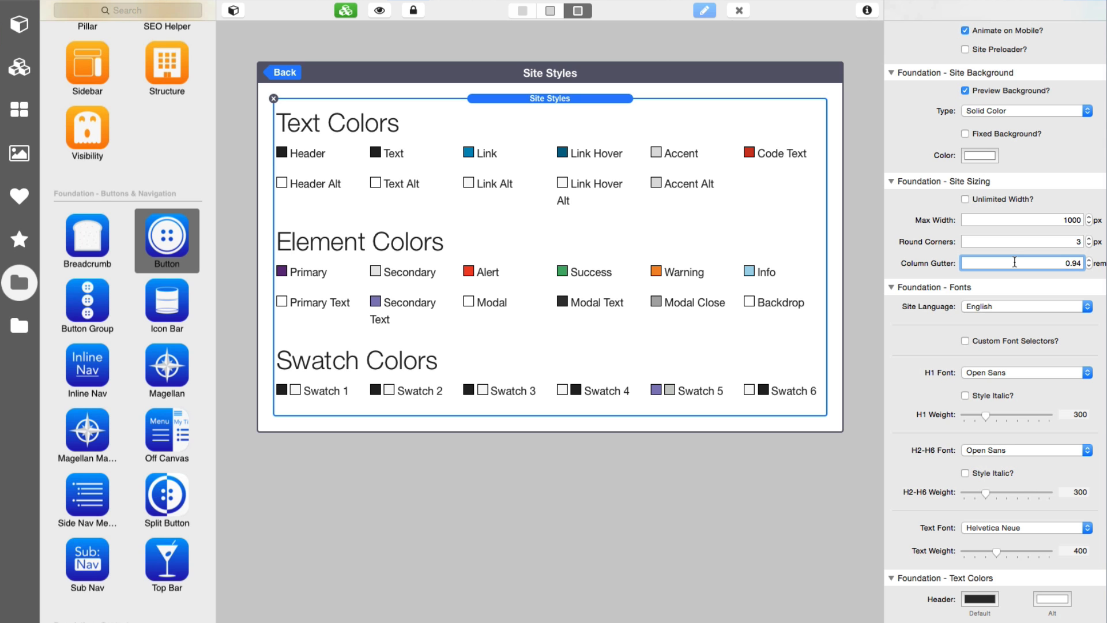
scroll(1014, 261, "down", 5)
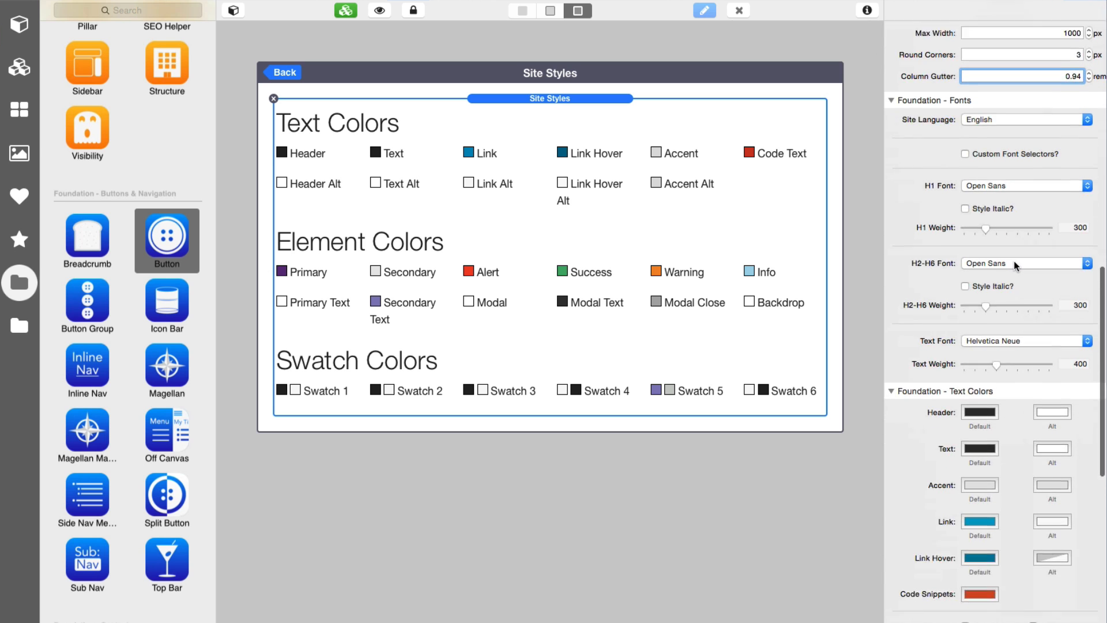
scroll(1014, 260, "down", 4)
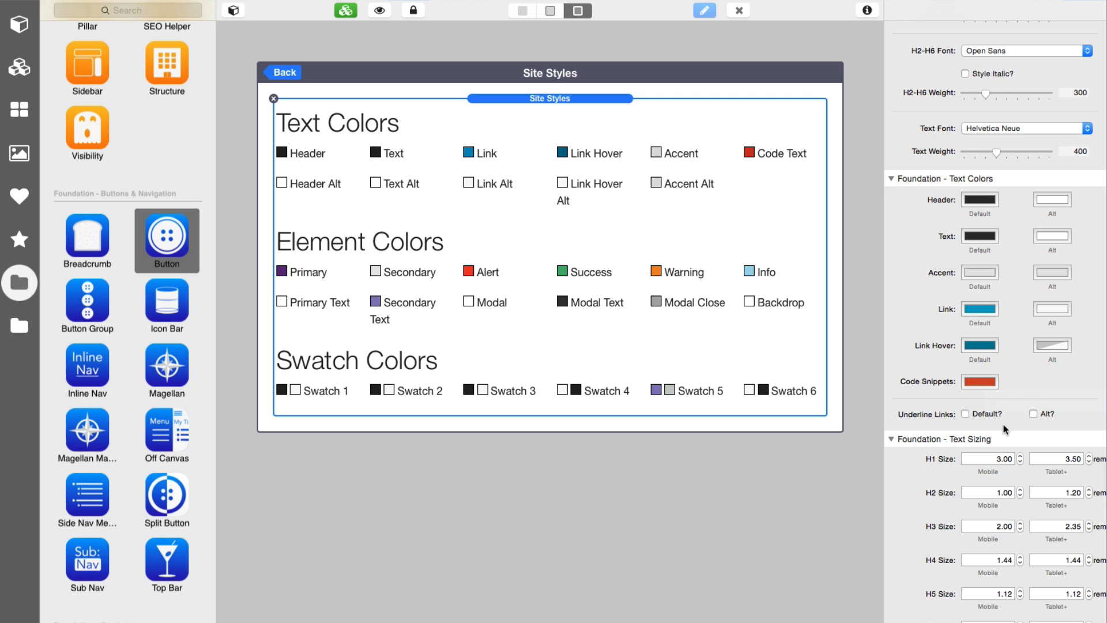
left_click(966, 414)
scroll(986, 426, "down", 8)
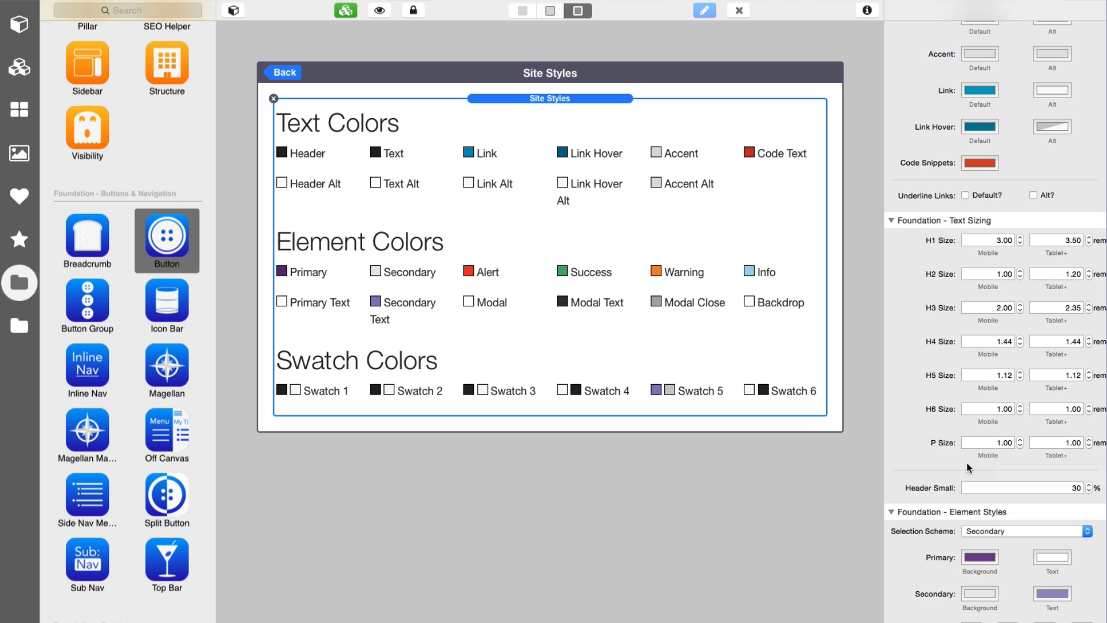
scroll(957, 492, "down", 10)
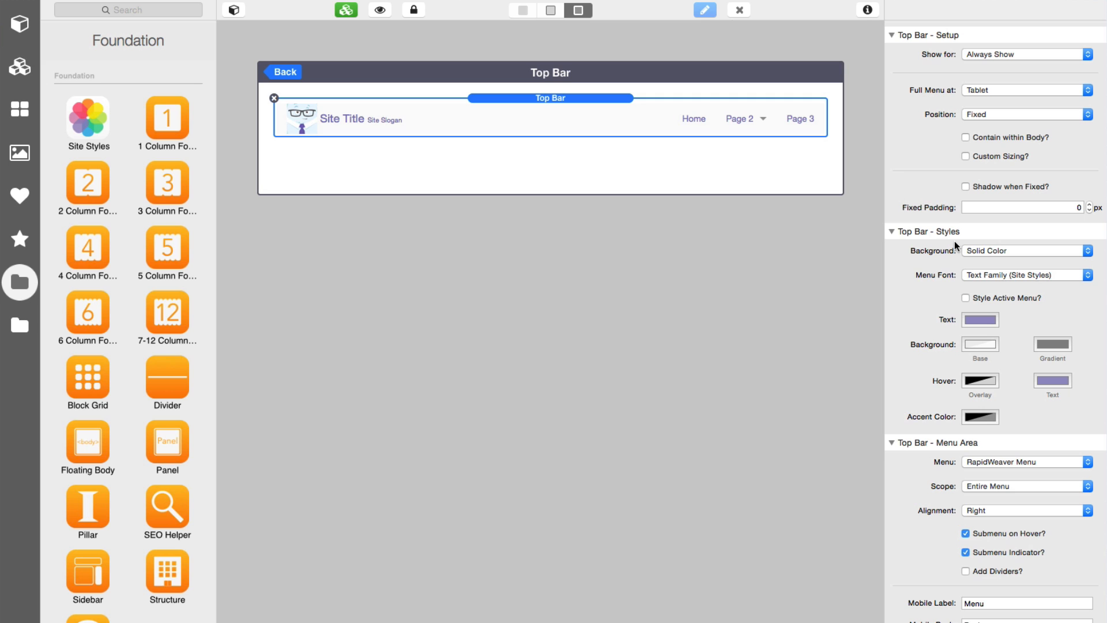
Examine the color and opacity settings of the Top Bar's accent color and hover overlay
scroll(980, 260, "down", 5)
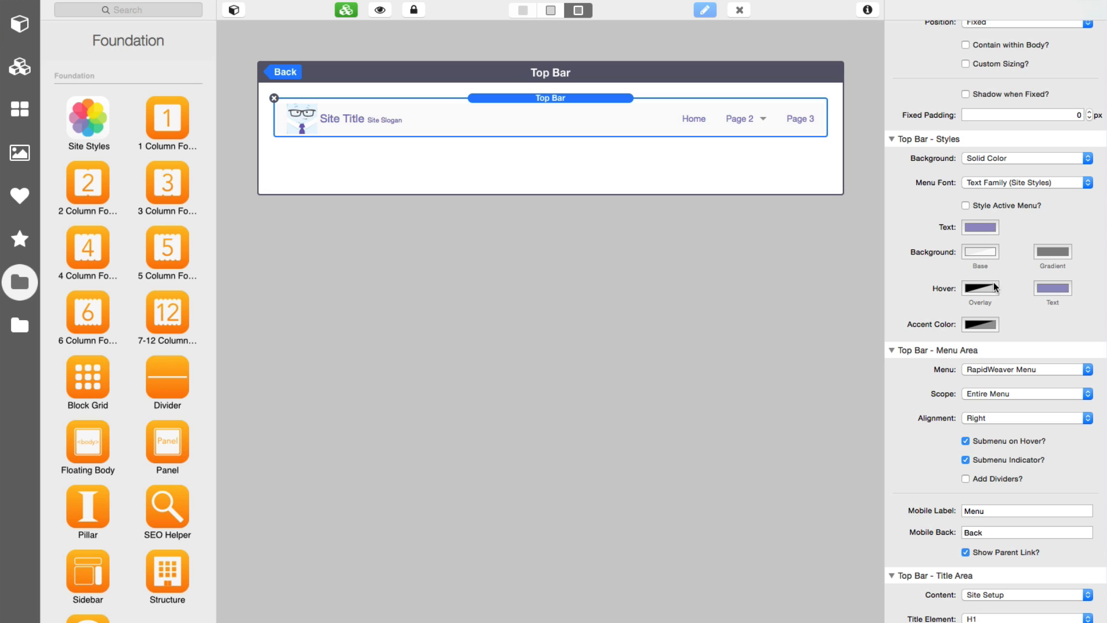
left_click(967, 329)
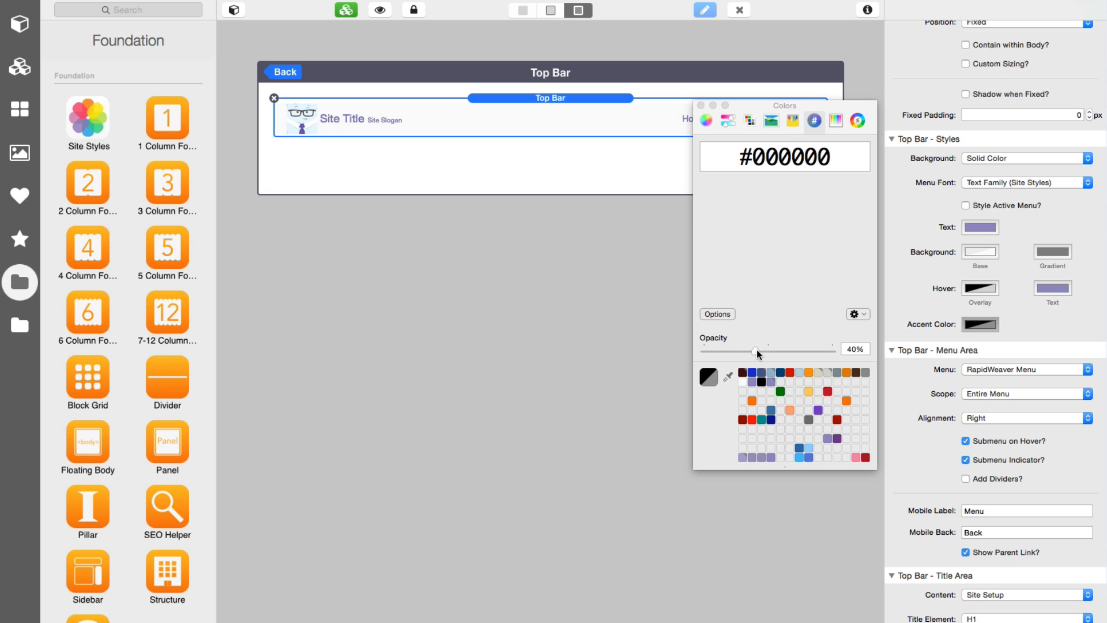
mouse_move(753, 349)
left_mouse_down()
mouse_move(815, 353)
mouse_move(755, 356)
left_mouse_up()
left_click(702, 105)
left_click(980, 324)
left_click_drag(780, 349, 724, 350)
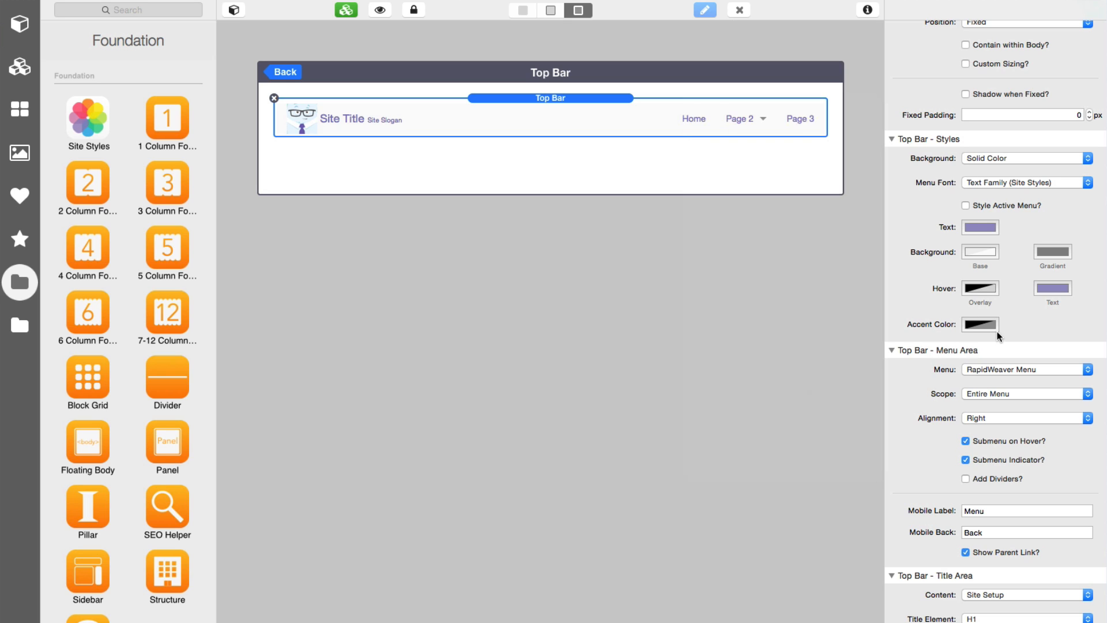
left_click(984, 292)
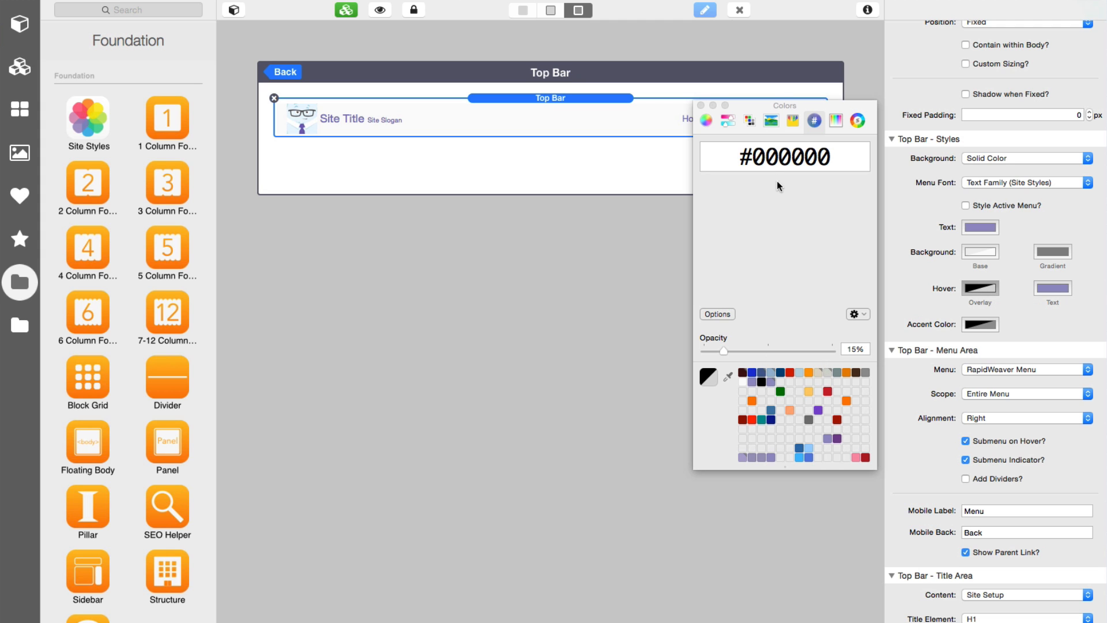
Try the Top Bar's custom sizing option to view its height, padding and font size settings
scroll(967, 157, "up", 3)
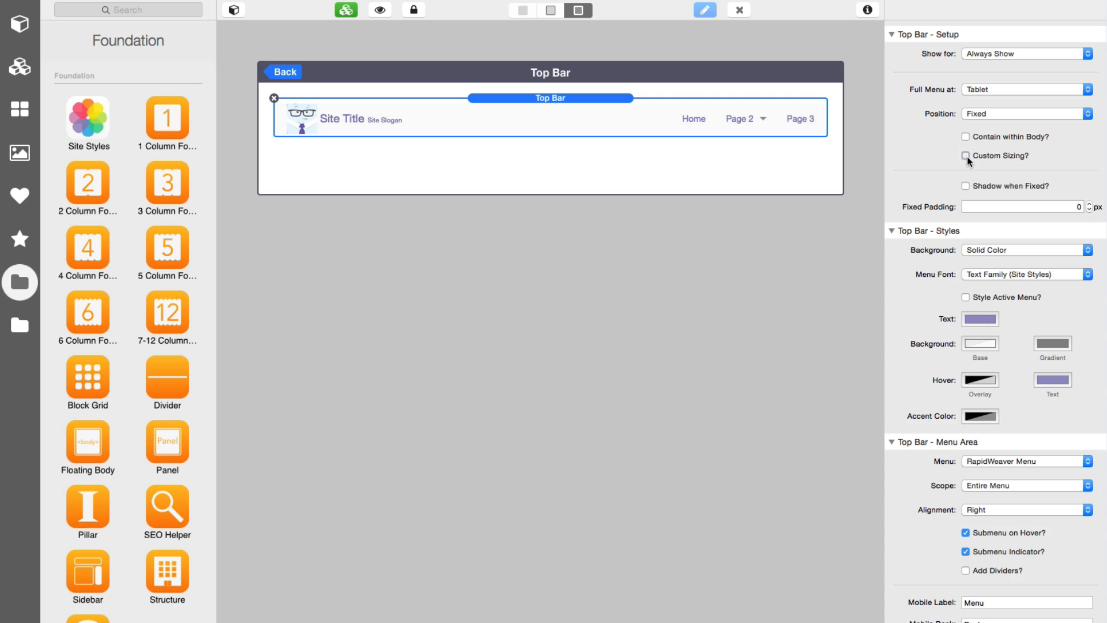
left_click(966, 156)
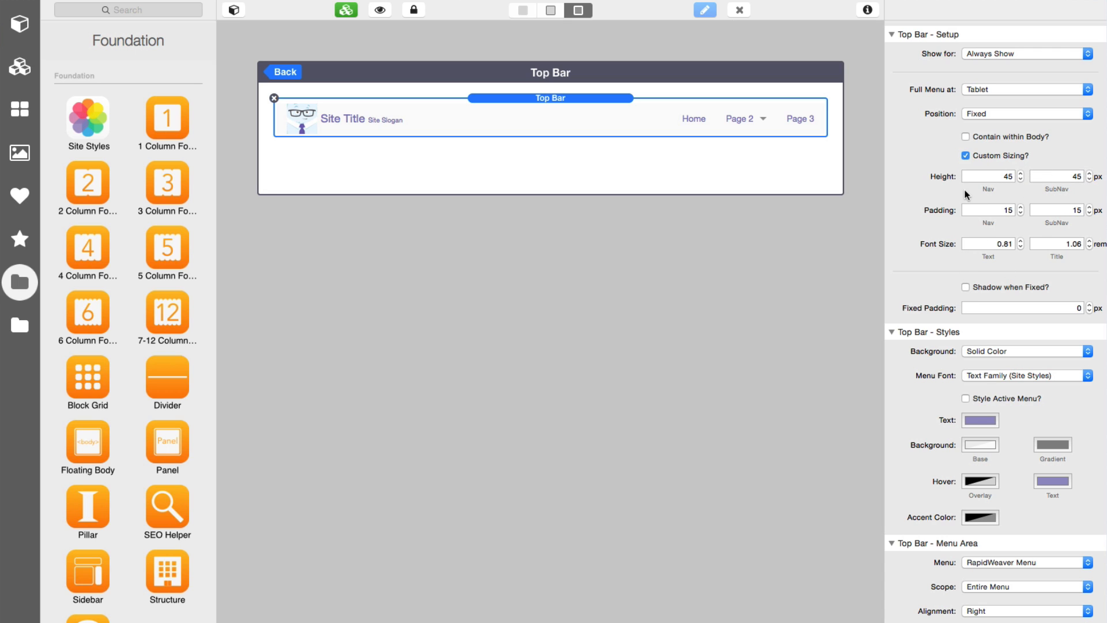
left_click(966, 155)
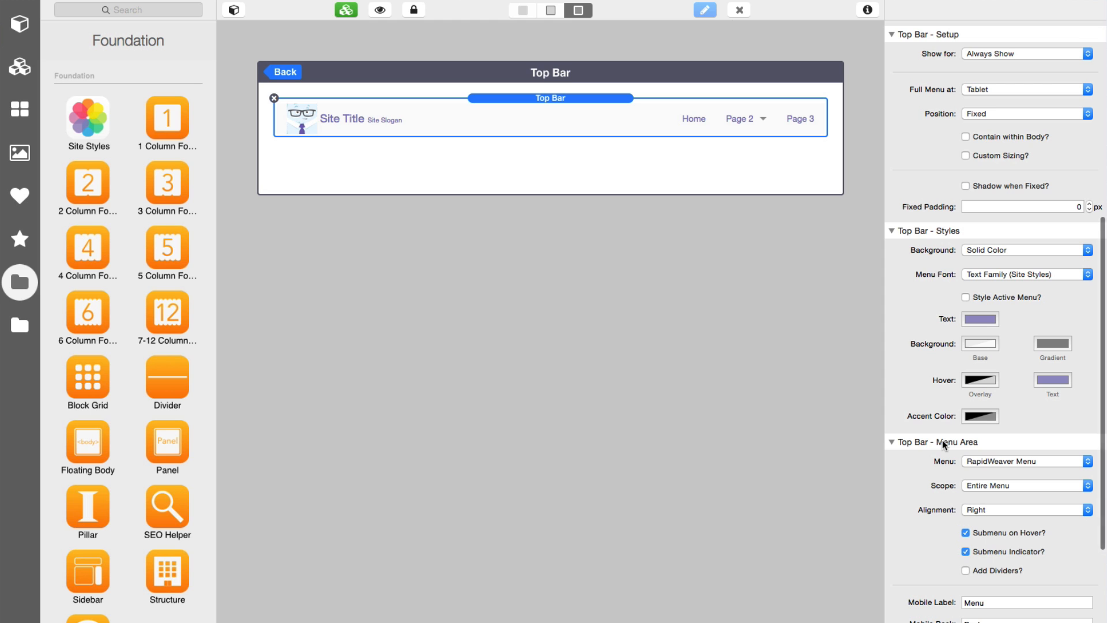
Set the Top Bar's extra zone setup to Dropzone
scroll(942, 440, "down", 5)
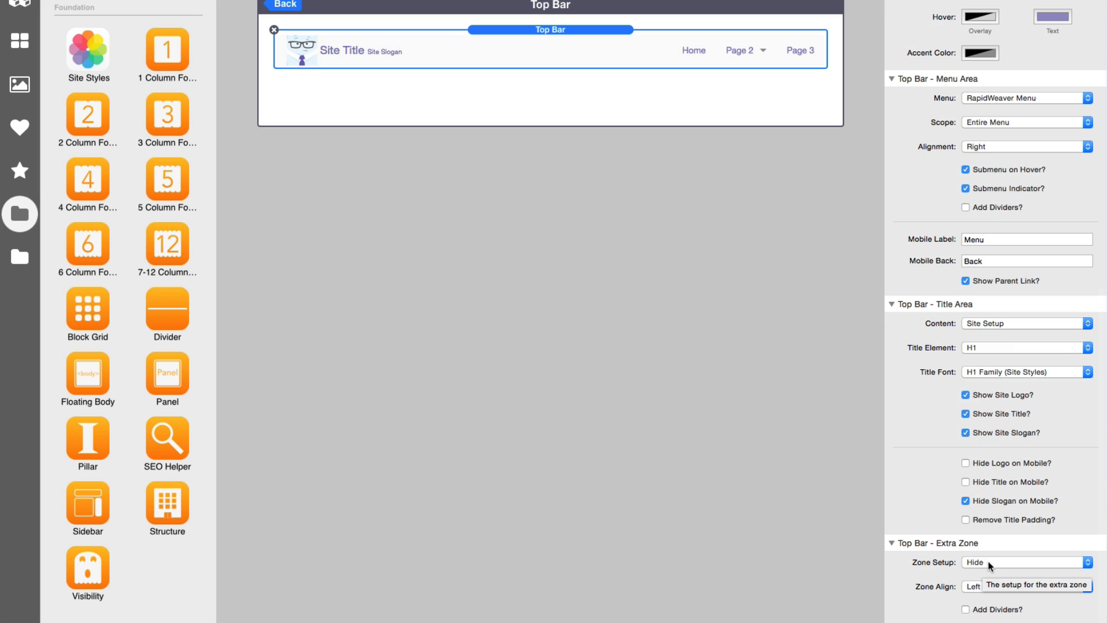
left_click(989, 560)
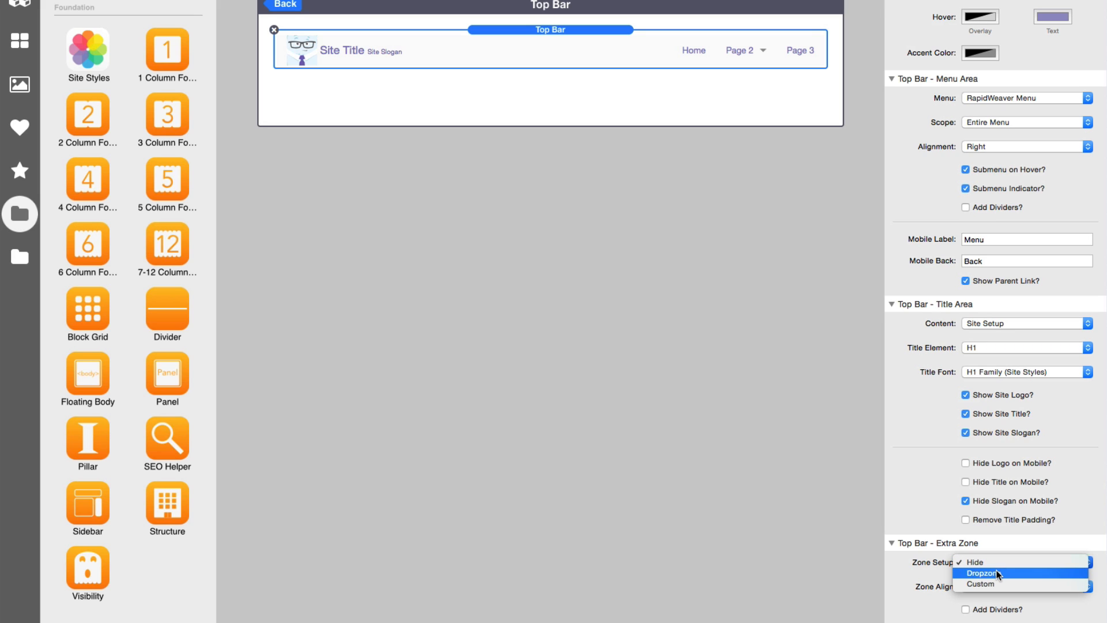
left_click(999, 573)
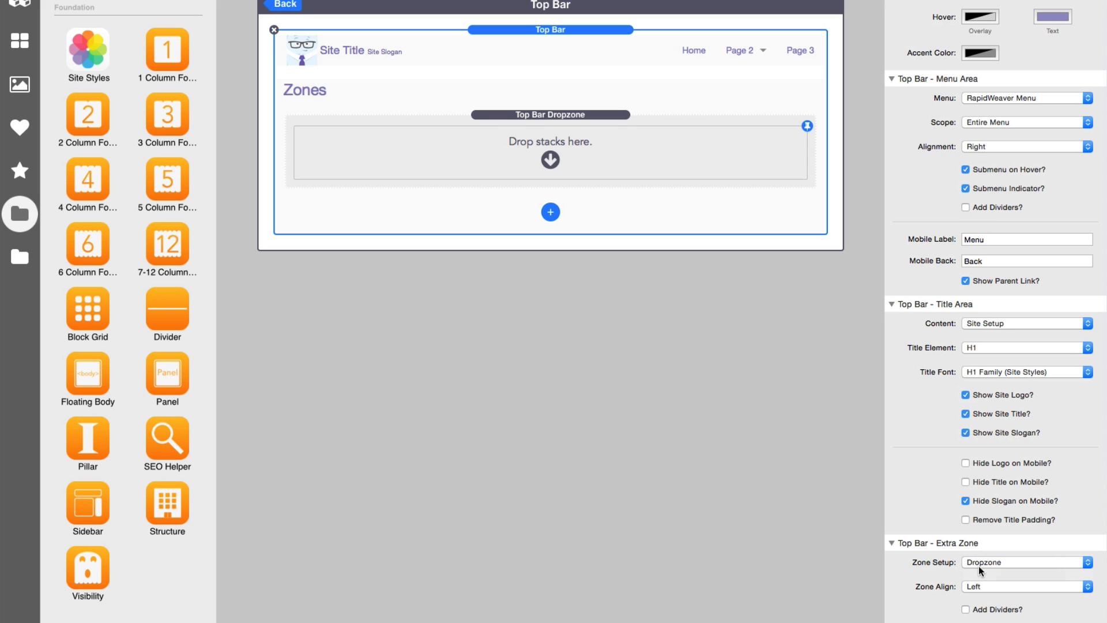
Add two more dropzones to the Top Bar, move the last one up a place, and return to the page
left_click(551, 213)
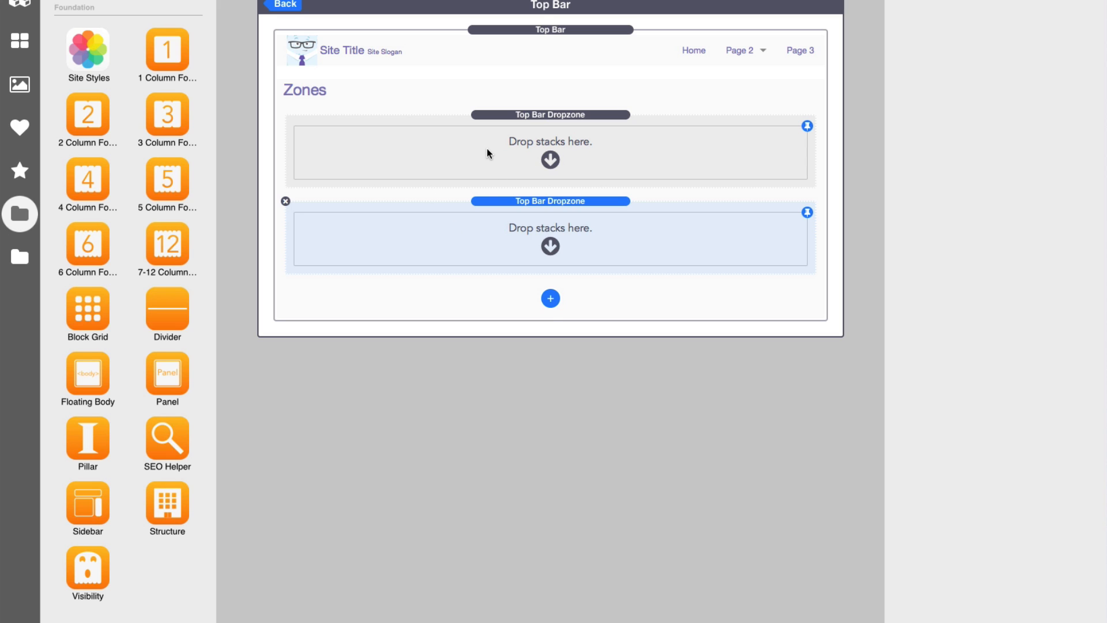
left_click(551, 299)
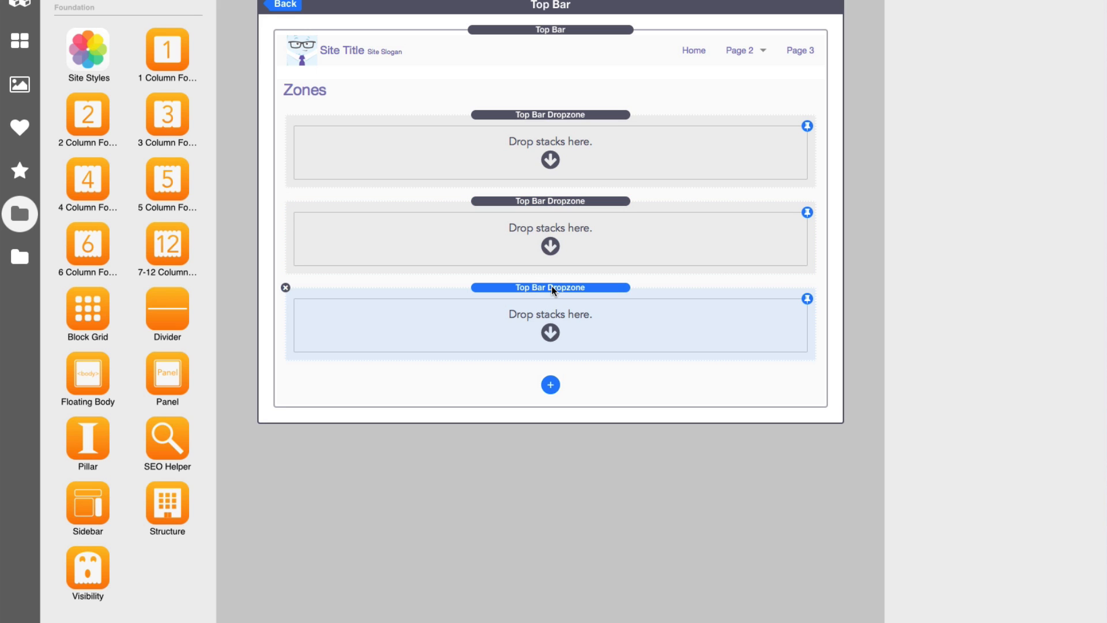
left_click_drag(553, 290, 558, 181)
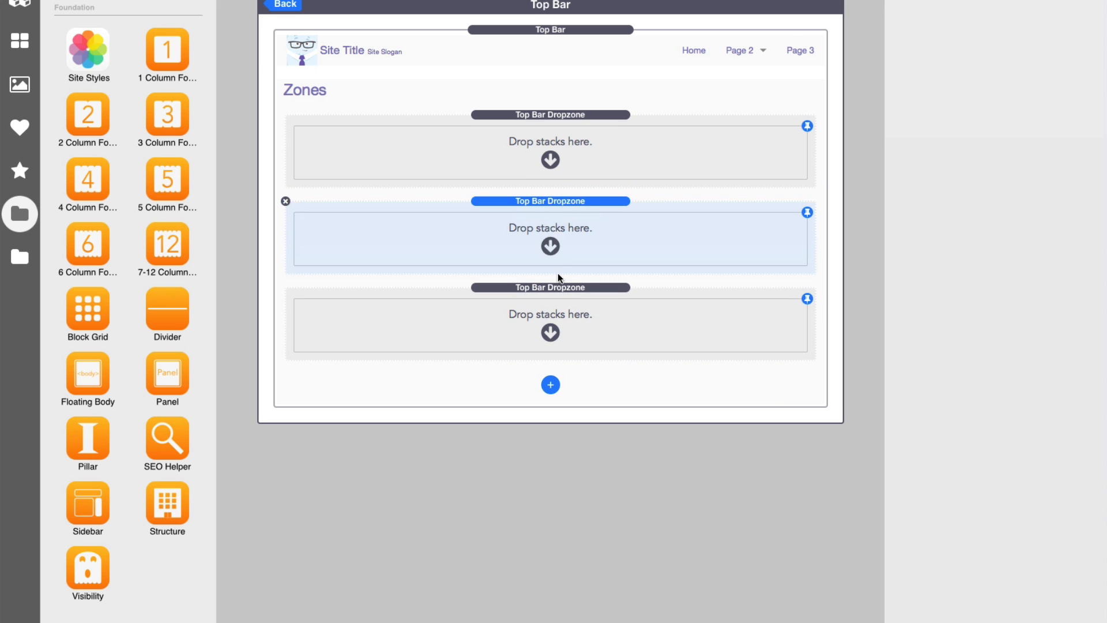
left_click(284, 4)
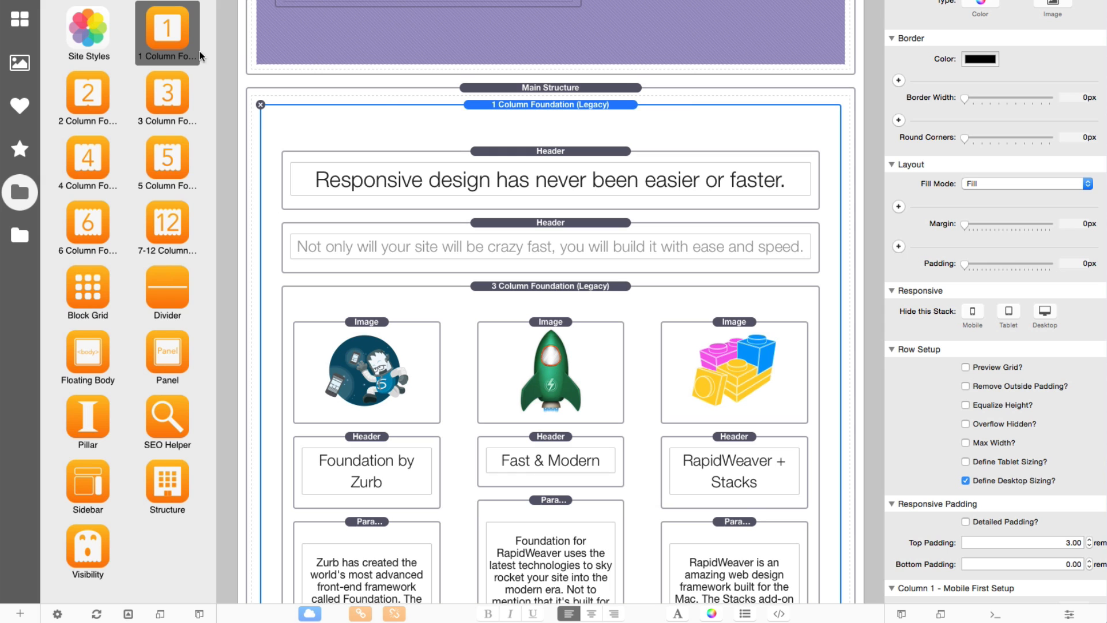
Add a 1 Column Foundation stack above the Main Structure and toggle its grid preview on and off
left_click_drag(171, 30, 396, 77)
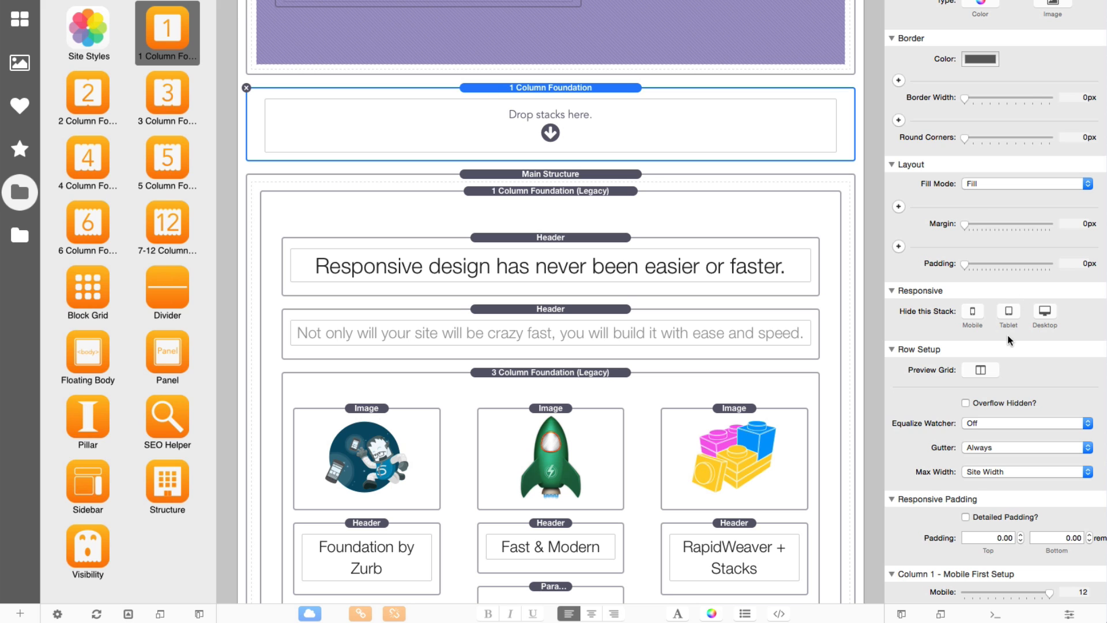
scroll(1008, 335, "down", 3)
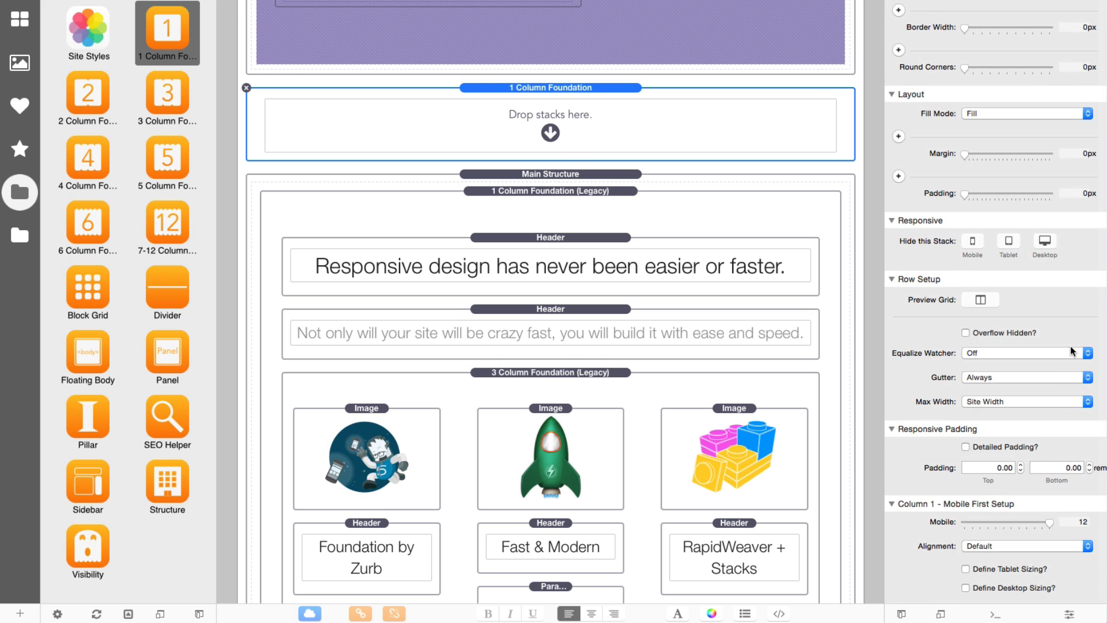
left_click(980, 299)
left_click(983, 302)
left_click(981, 302)
left_click(982, 302)
Review the Equalize Watcher options of the 1 Column Foundation stack, trying Equalize before restoring Off
left_click(966, 333)
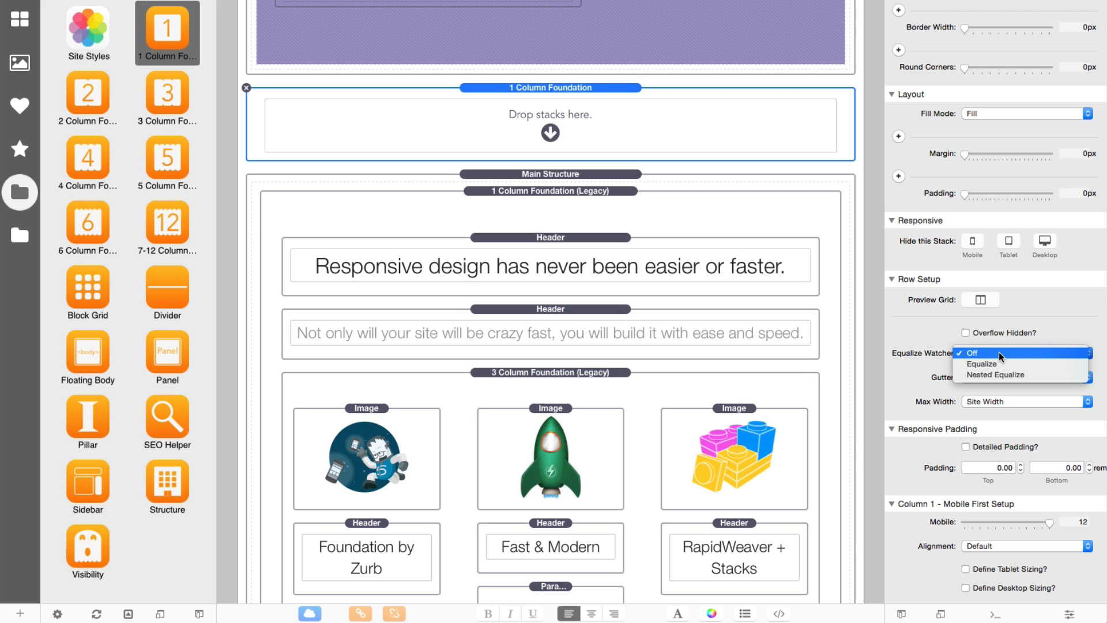
left_click(935, 331)
left_click(980, 351)
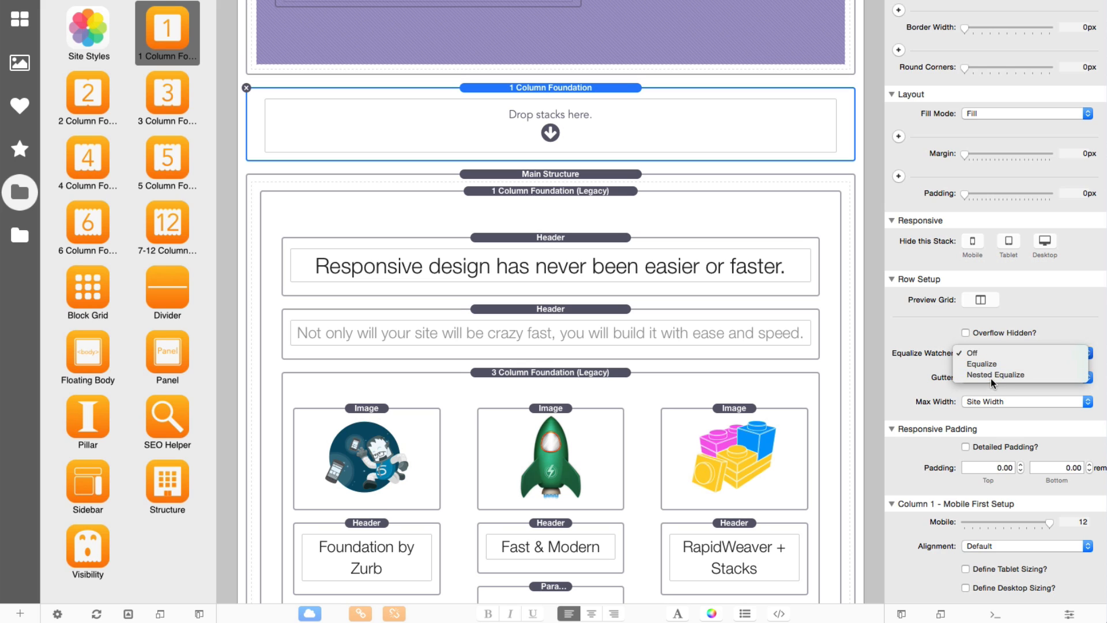
left_click(976, 353)
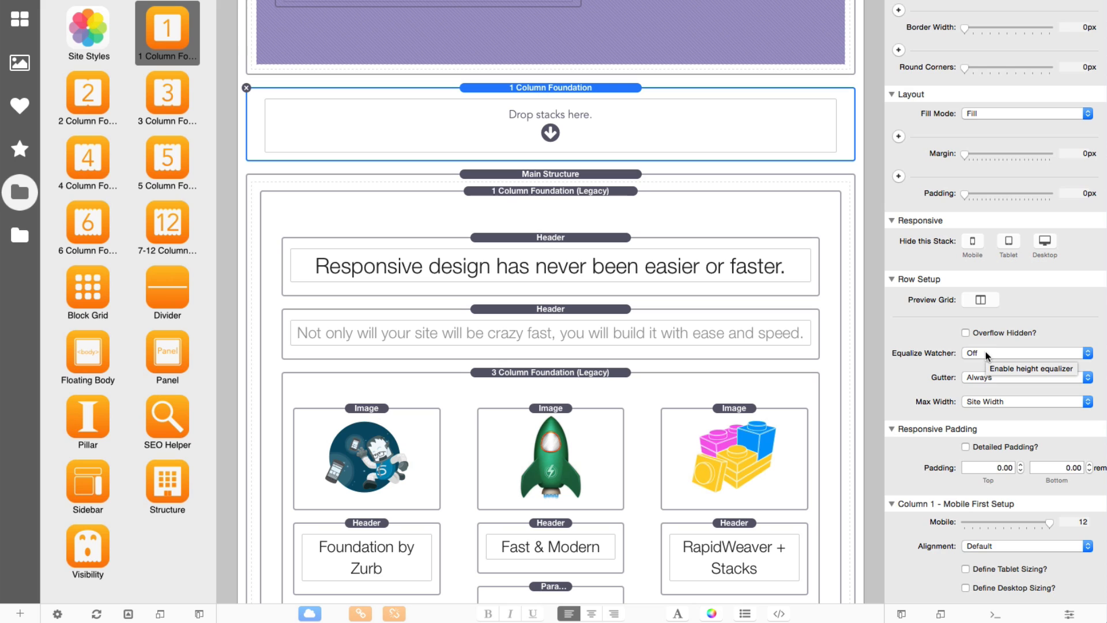
left_click(985, 350)
left_click(985, 365)
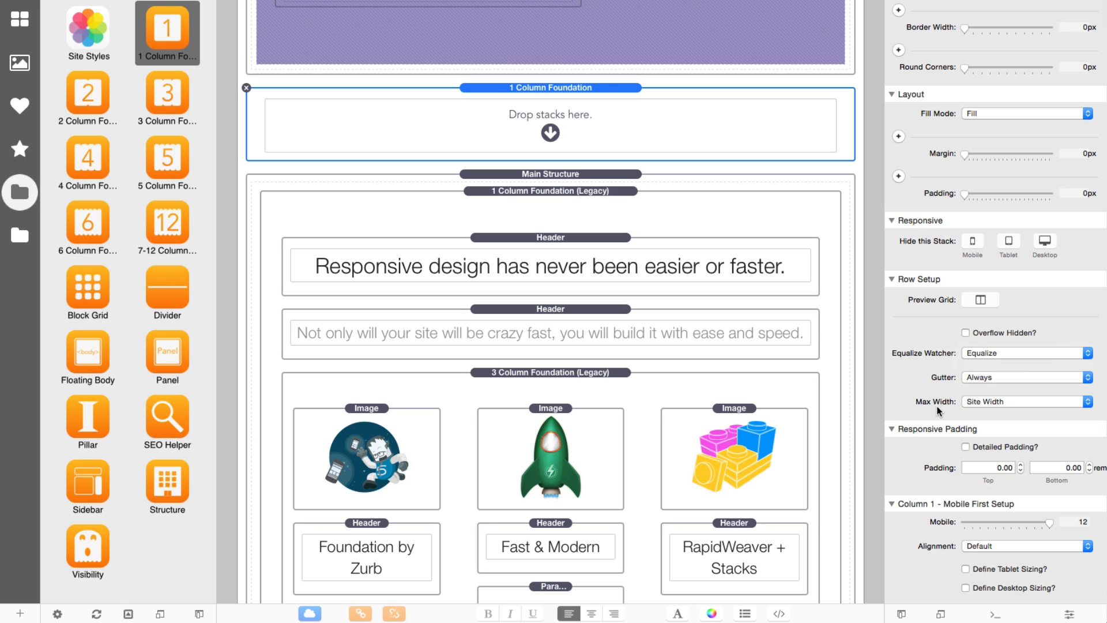
left_click(979, 346)
left_click(978, 343)
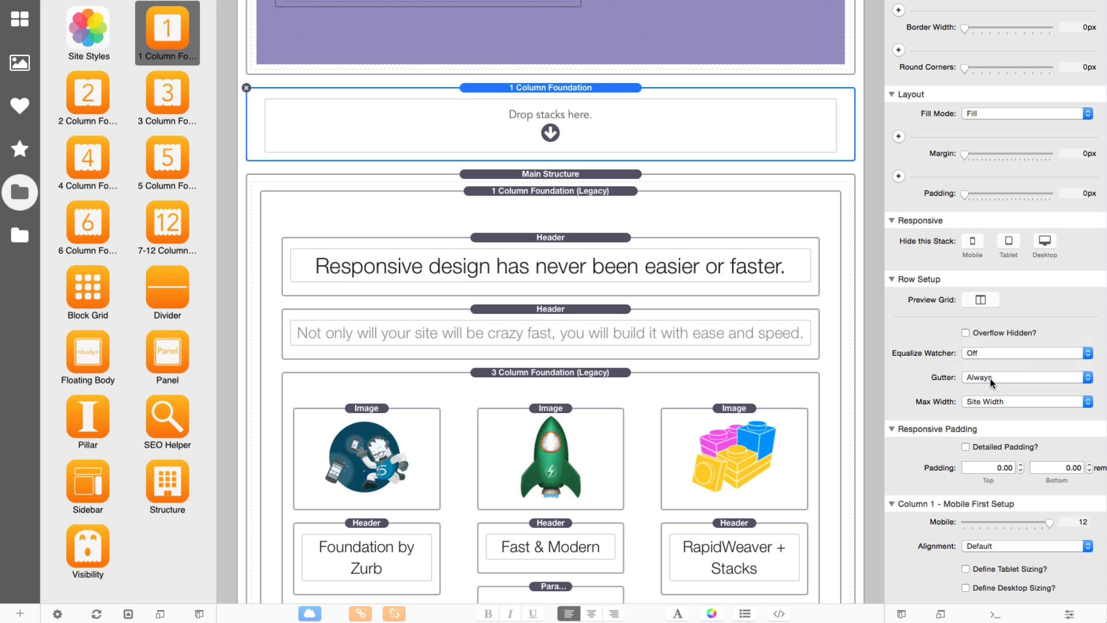
Try the Never, Desktop+ and Tablet+ gutter options on the 1 Column Foundation stack, and restore Always
left_click(992, 377)
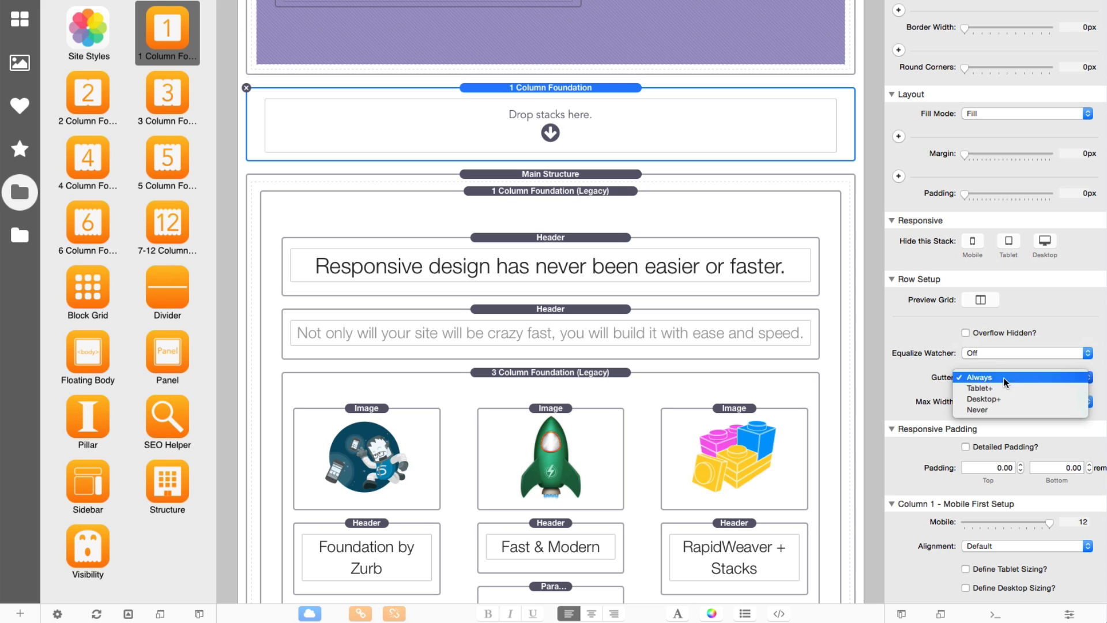
left_click(1033, 378)
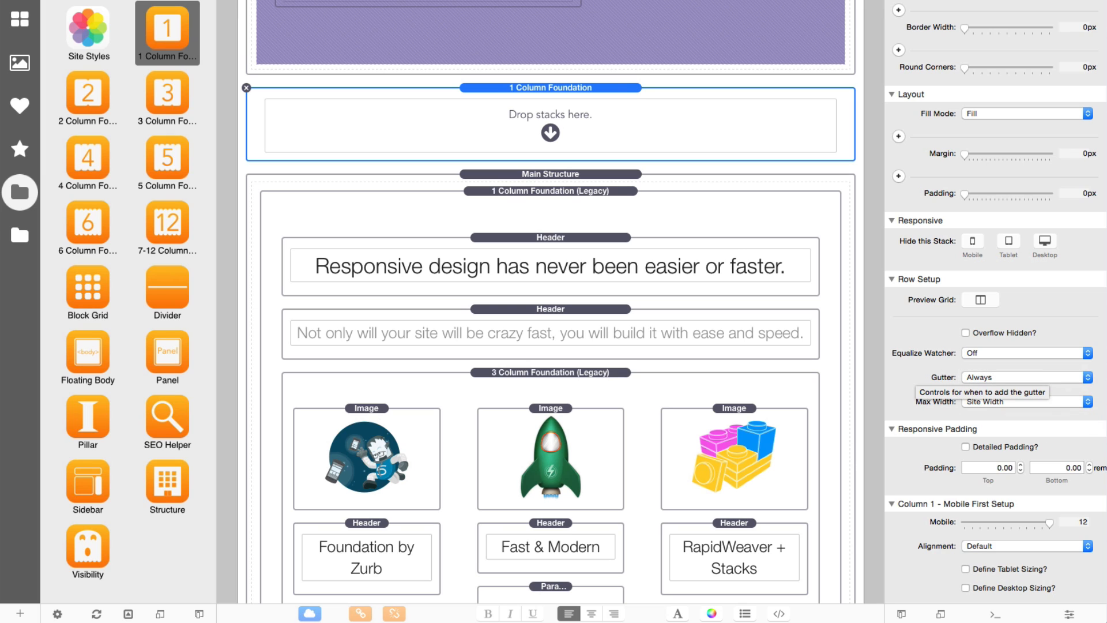
left_click(1049, 376)
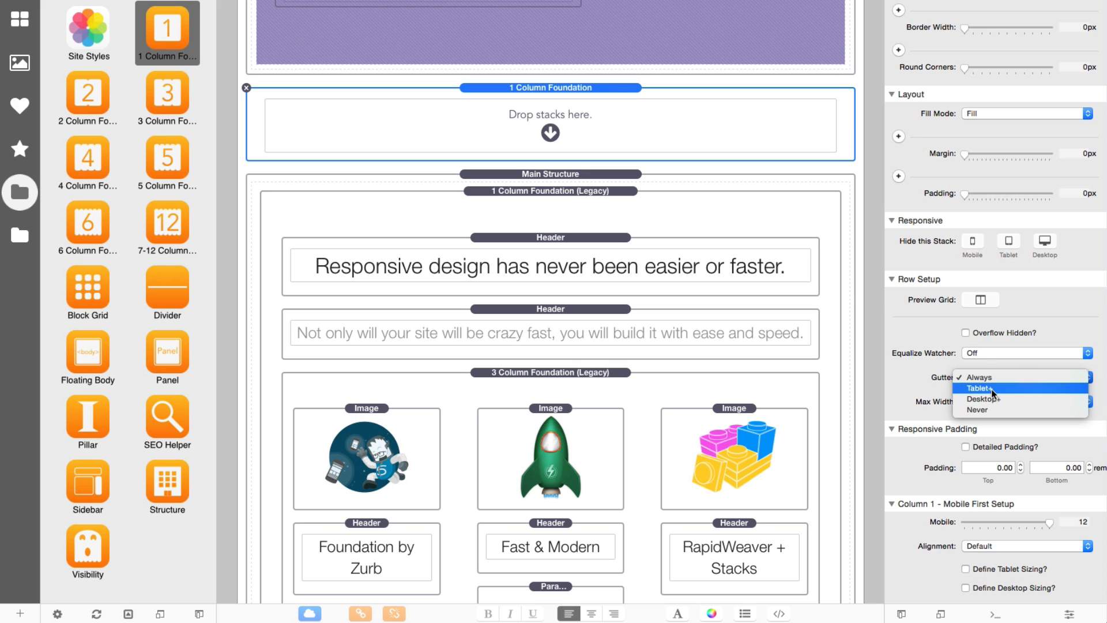
left_click(985, 408)
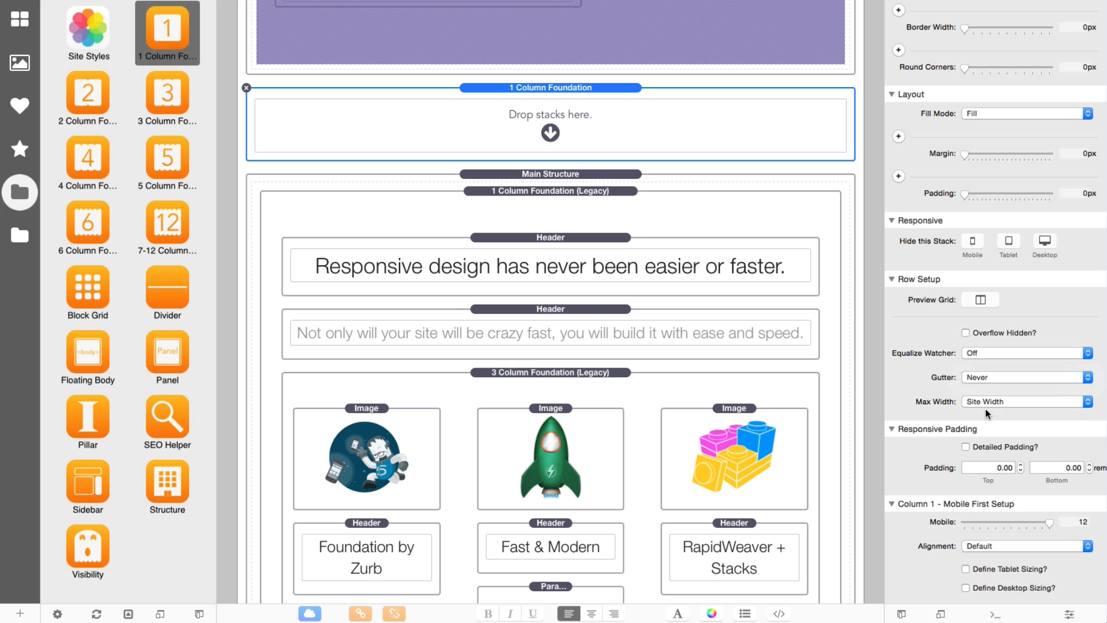
left_click(987, 379)
left_click(984, 366)
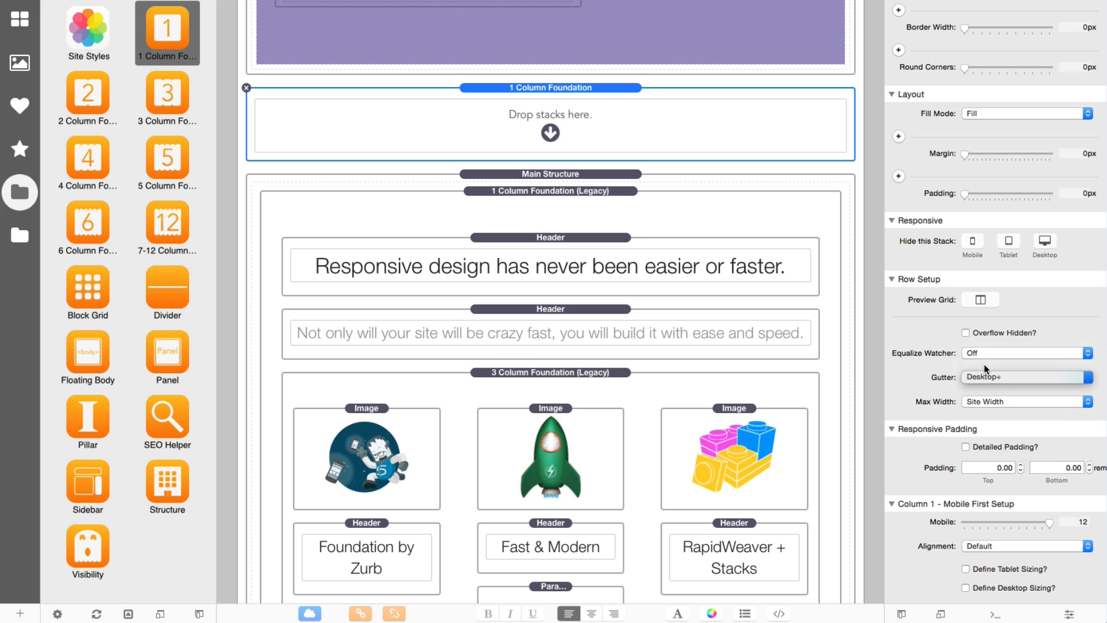
left_click(986, 381)
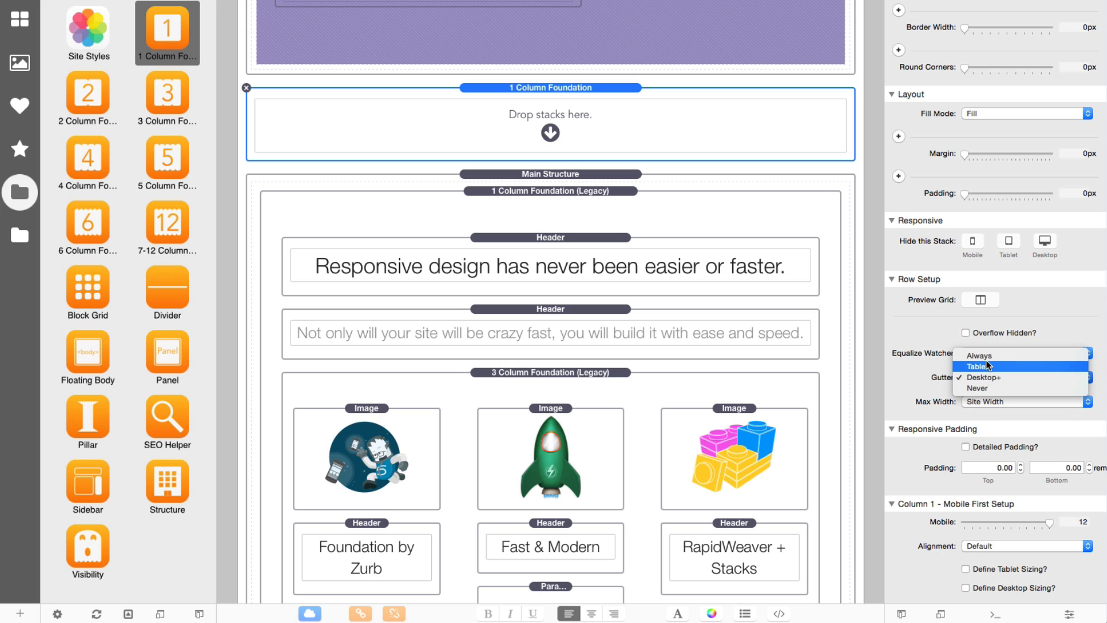
left_click(986, 363)
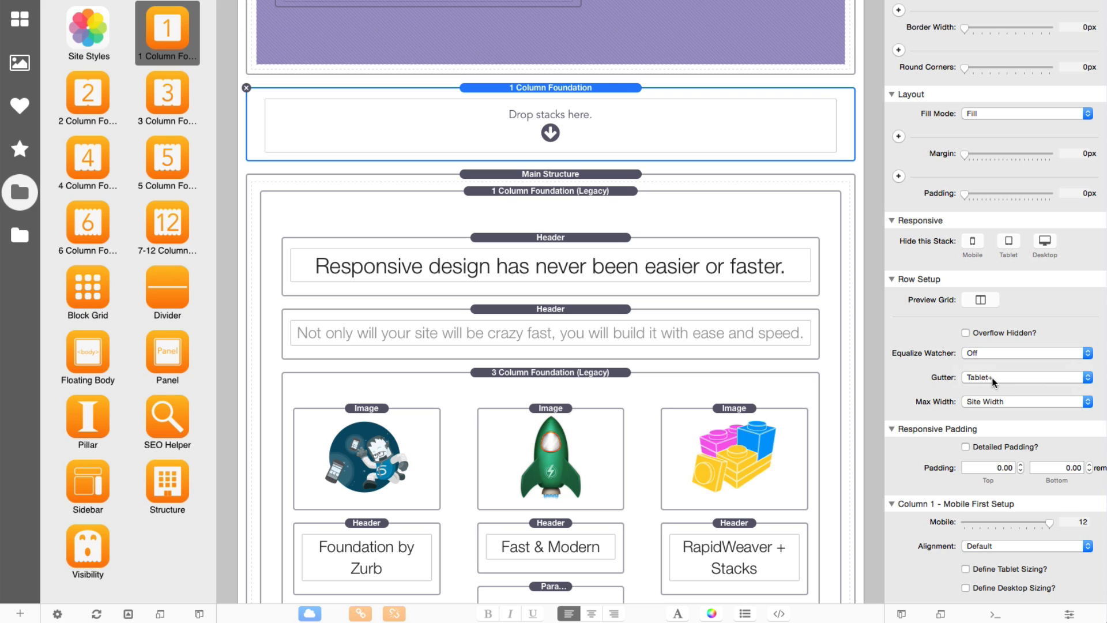
left_click(998, 378)
left_click(990, 369)
Look through the 1 Column Foundation stack's Max Width options and set it to Full Width
left_click(1015, 401)
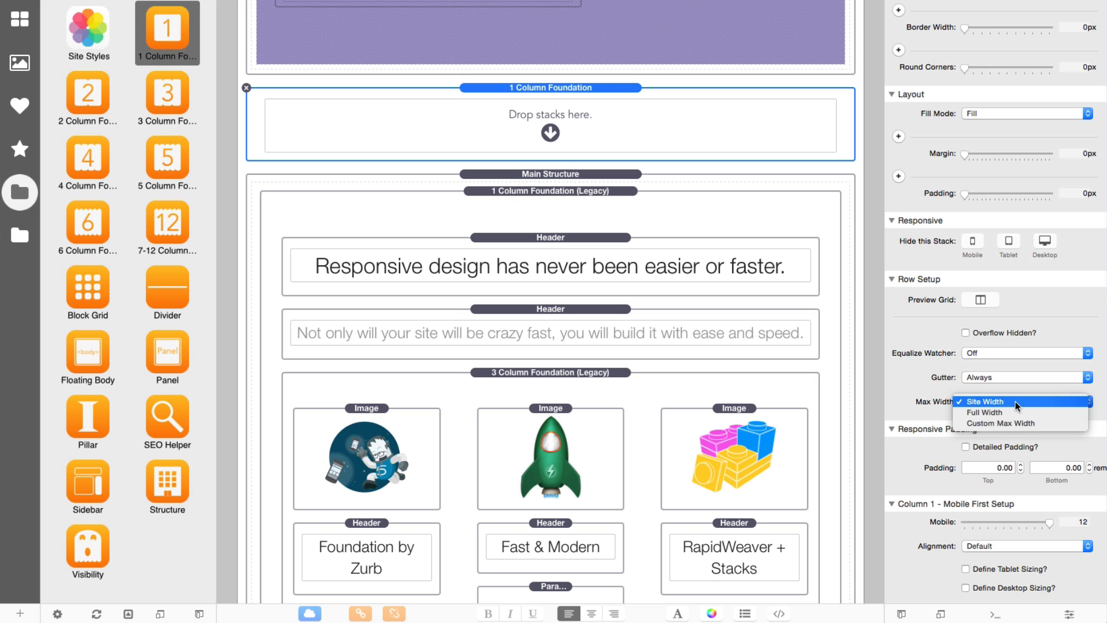
left_click(923, 402)
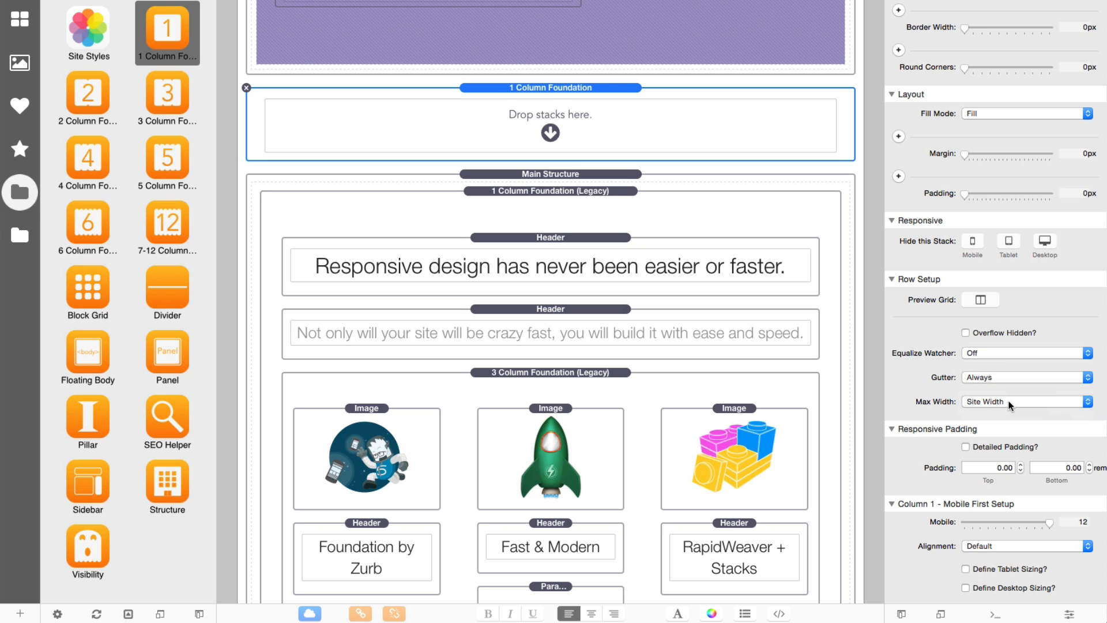
left_click(1010, 405)
left_click(1010, 406)
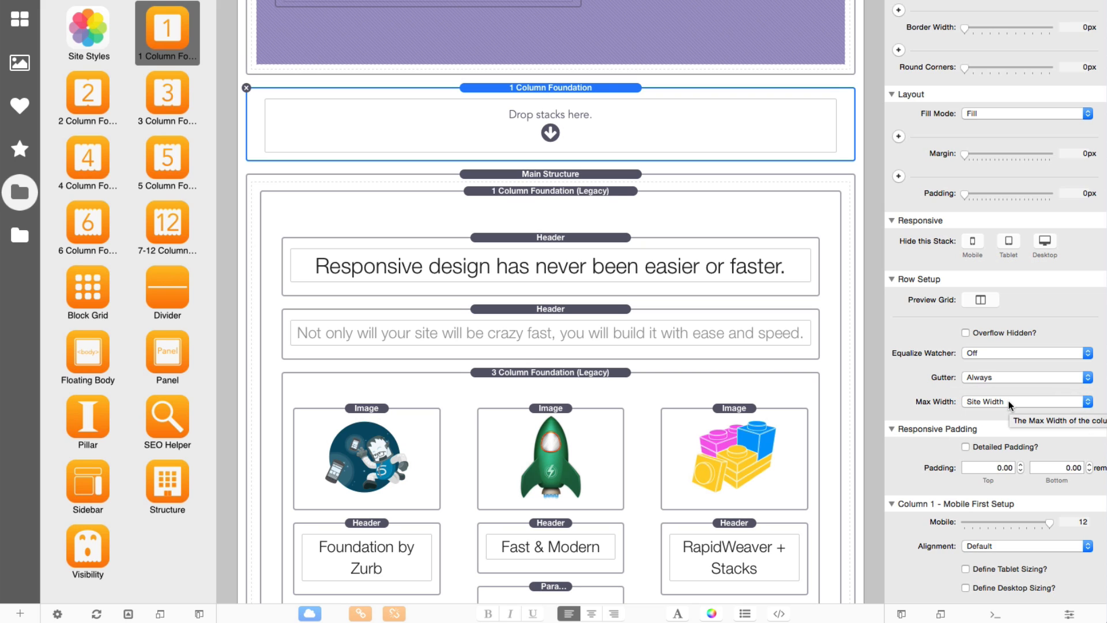
left_click(1010, 406)
left_click(1011, 412)
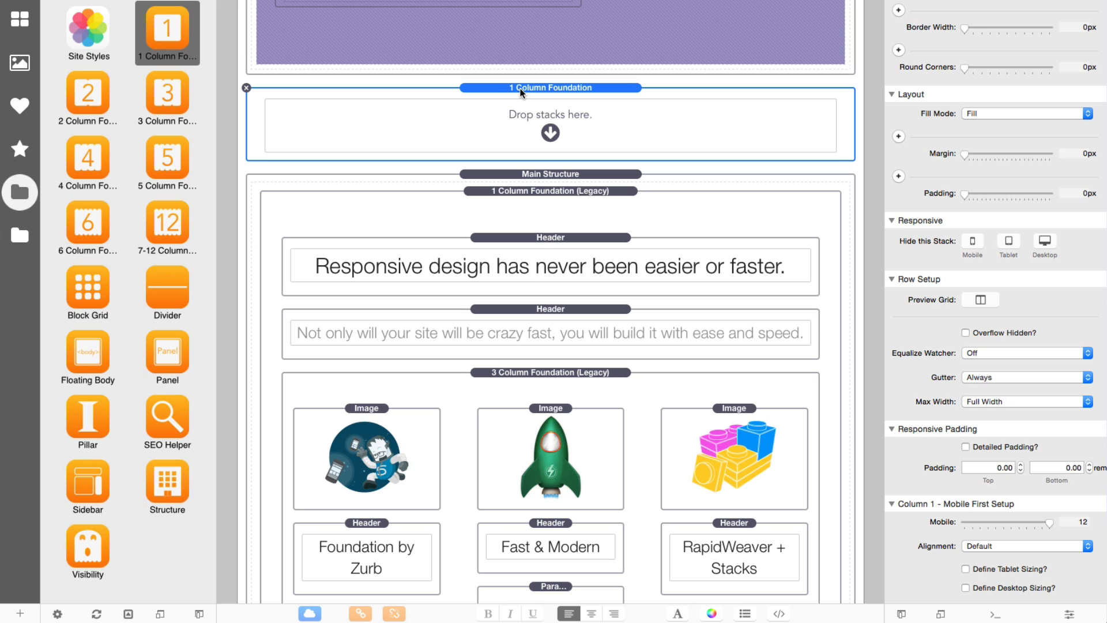
left_click(1008, 403)
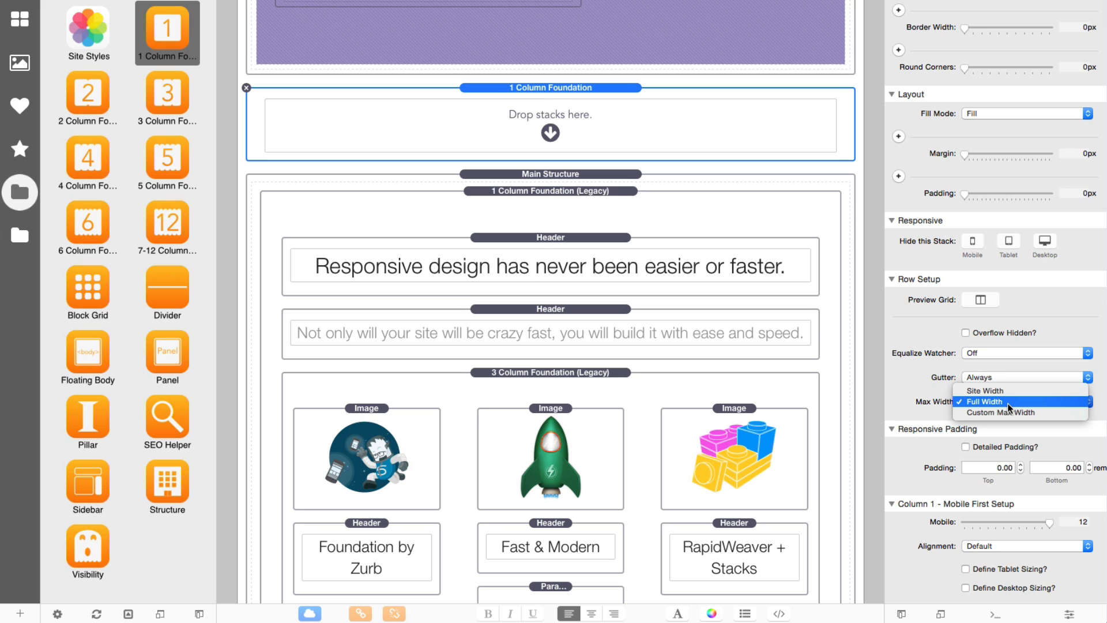
left_click(1008, 403)
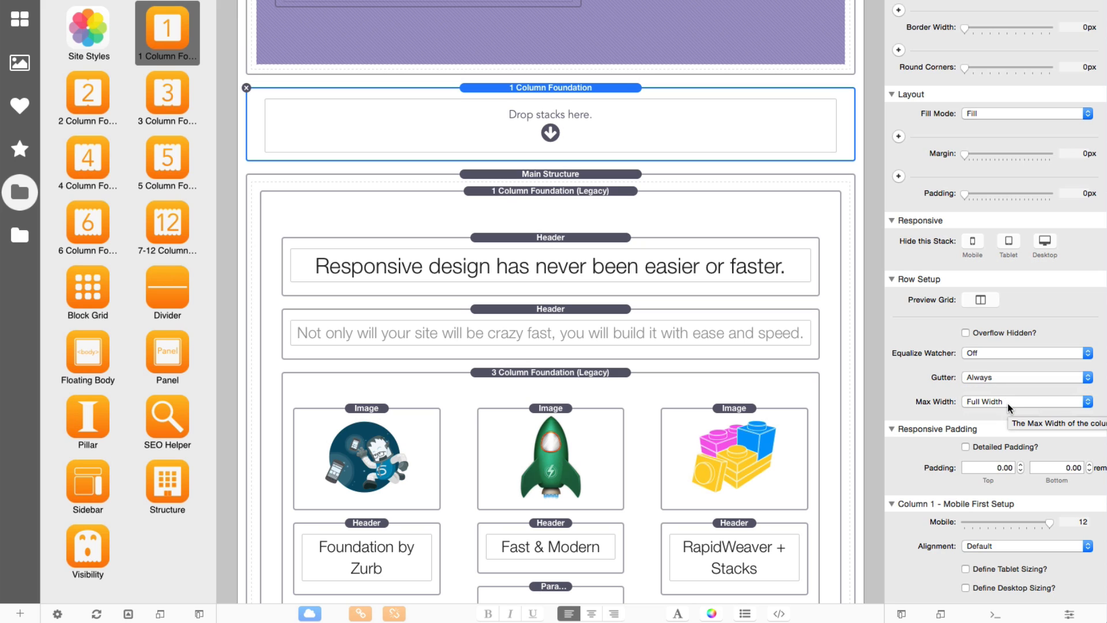
Try the Custom Max Width option on the 1 Column Foundation stack and return Max Width to Site Width
left_click(1008, 403)
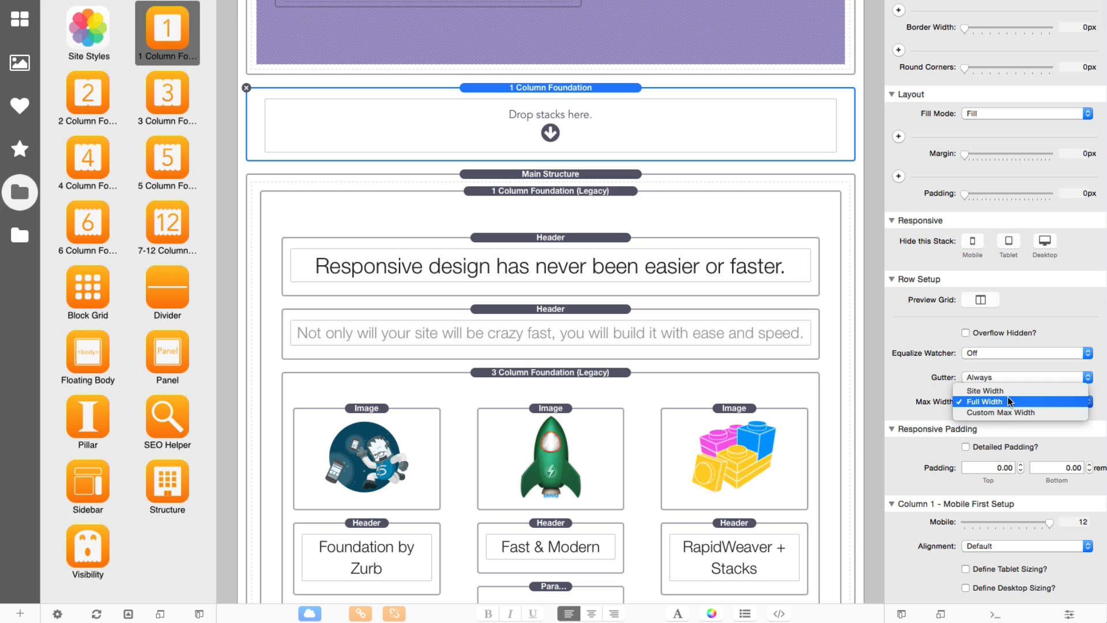
left_click(1005, 414)
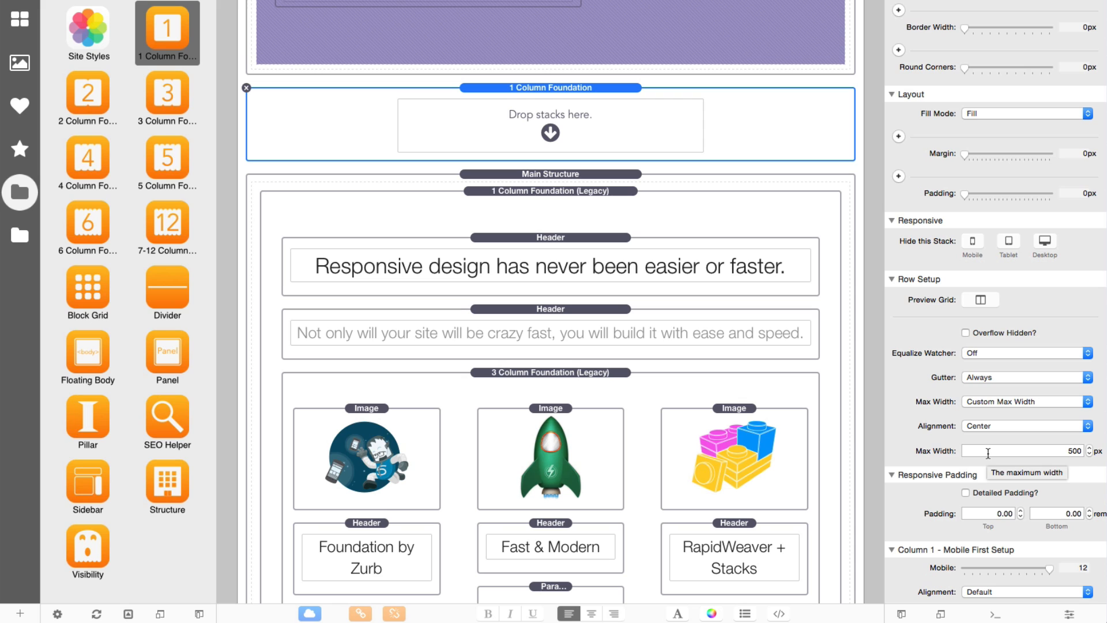
left_click(992, 401)
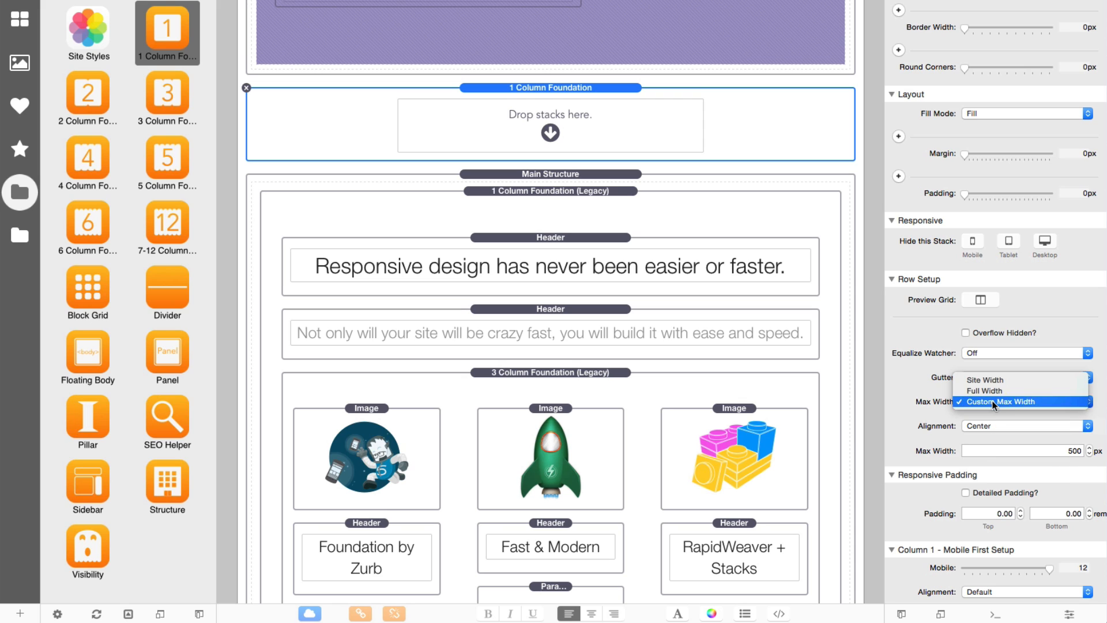
left_click(991, 383)
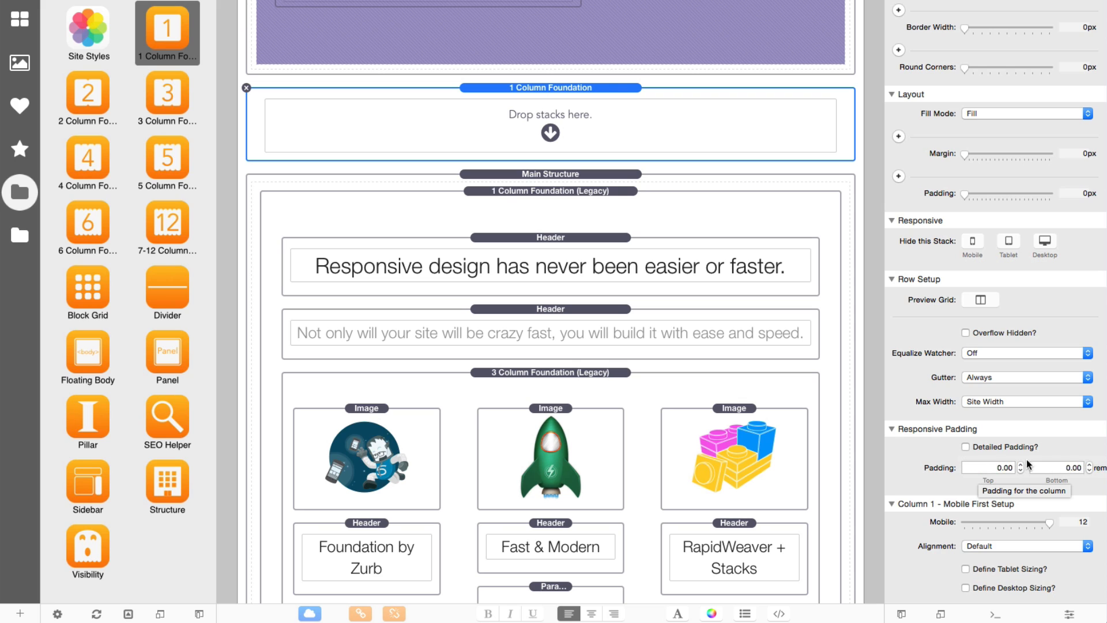
Turn on Detailed Padding for the 1 Column Foundation stack and review the Vertical Unit and Horizontal Unit options, keeping rem
left_click(965, 446)
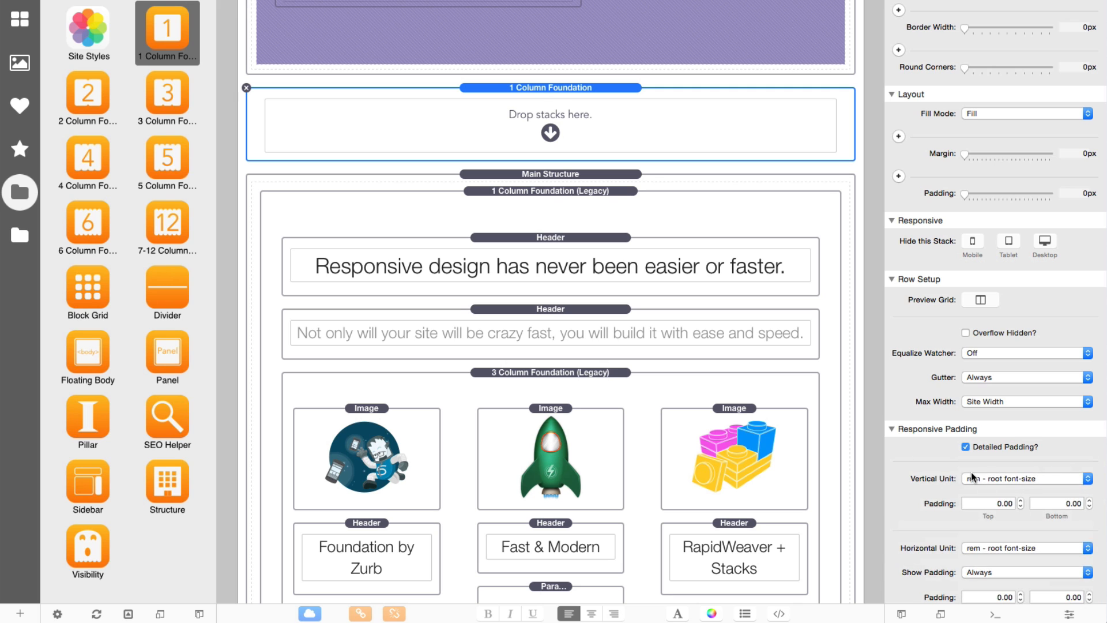
scroll(971, 471, "down", 5)
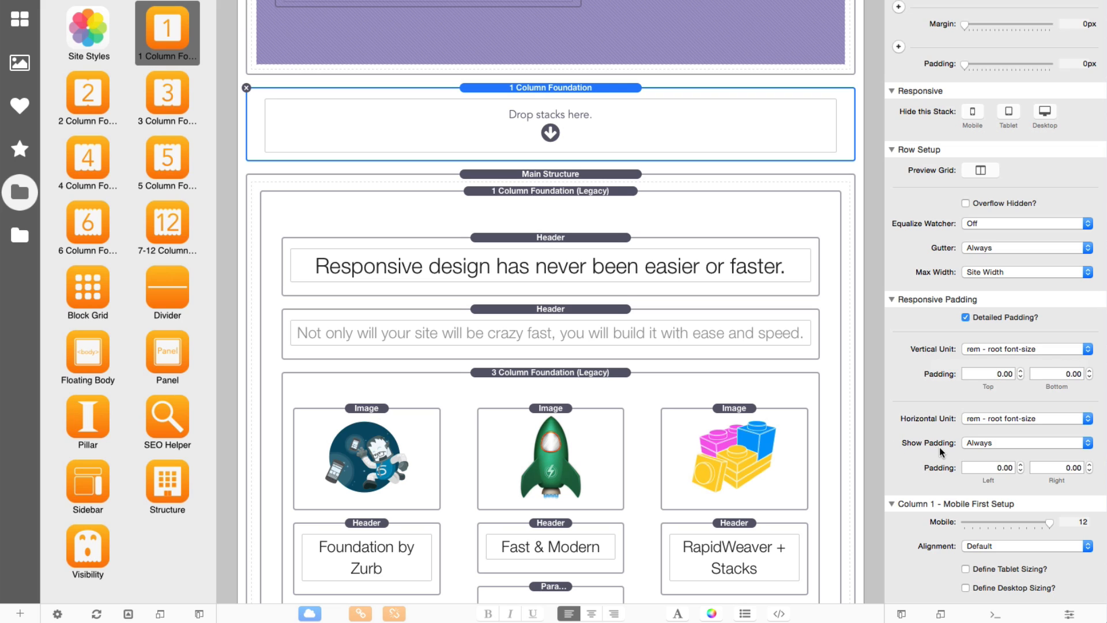
left_click(985, 349)
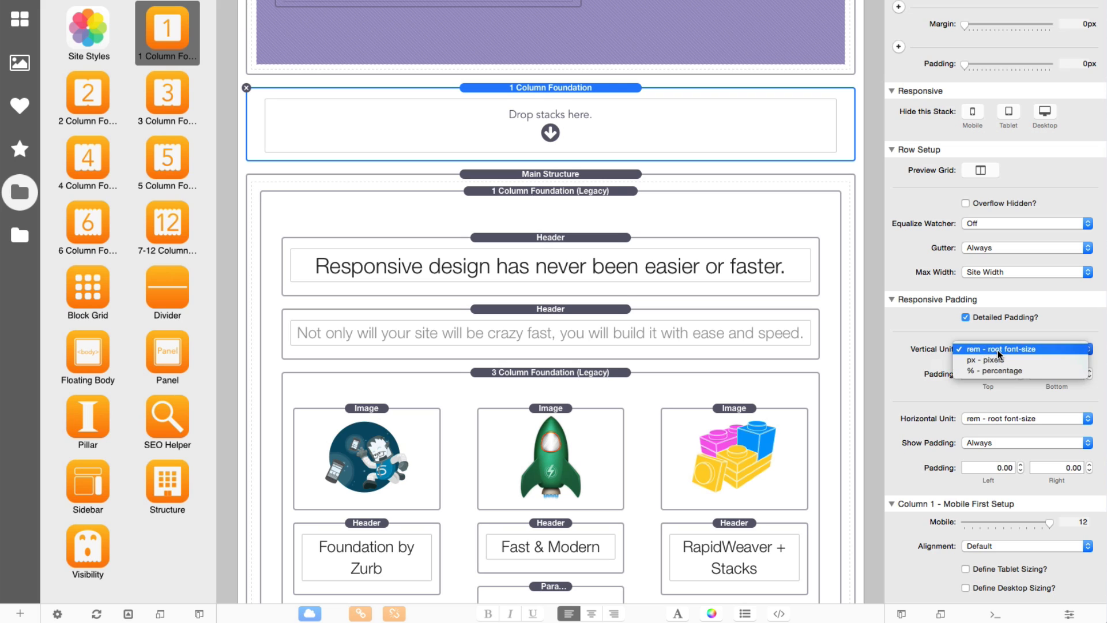
left_click(994, 343)
left_click(987, 417)
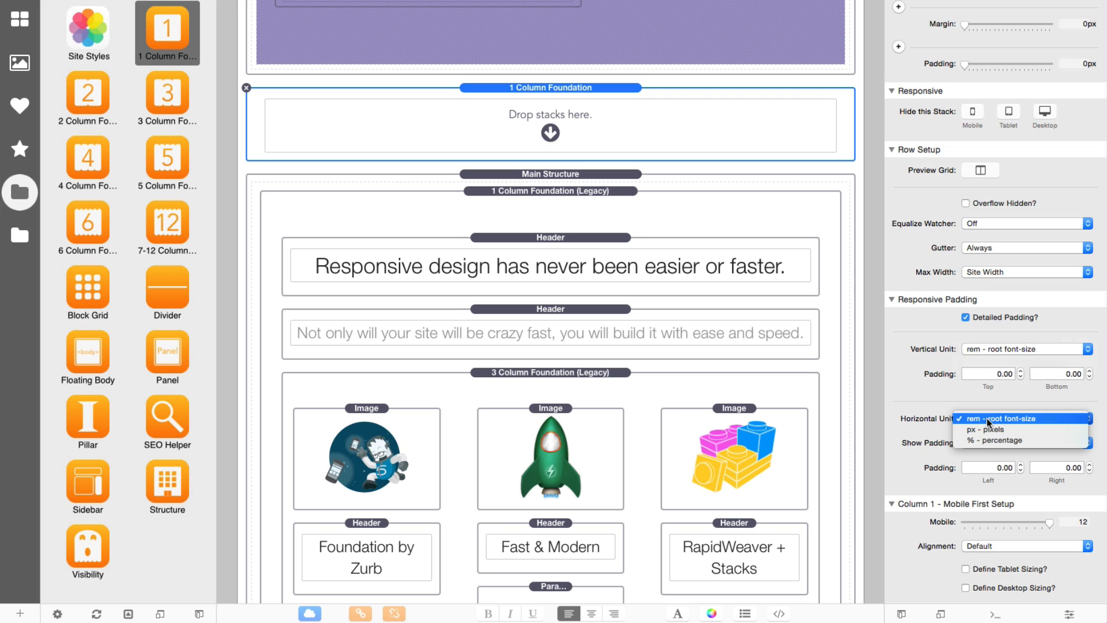
left_click(984, 418)
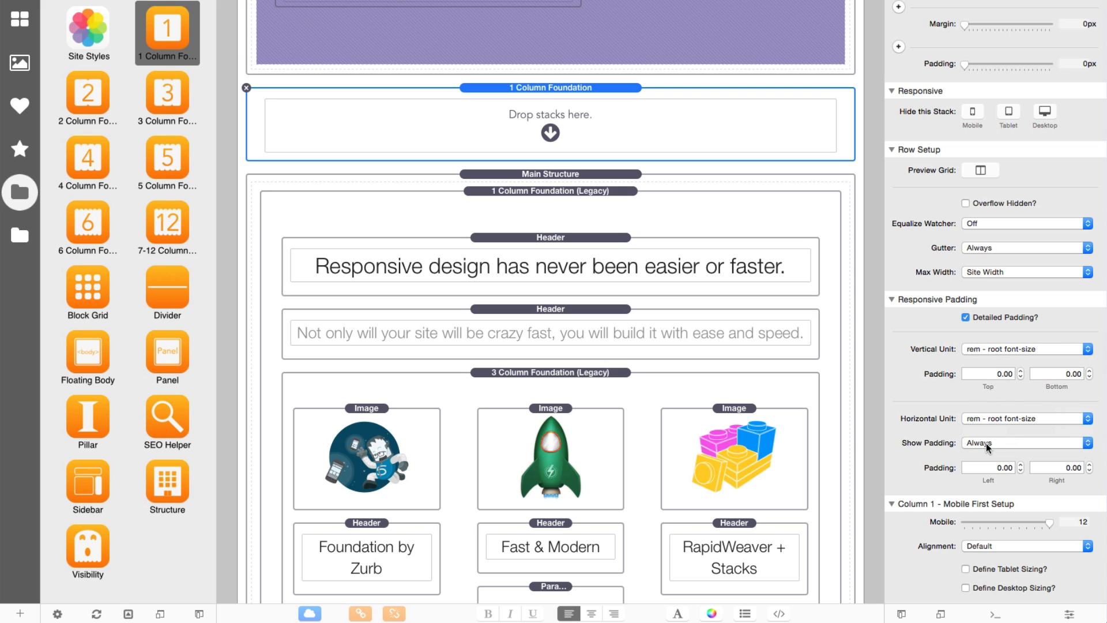
Review the Show Padding options of the 1 Column Foundation stack and choose Tablet+
left_click(987, 443)
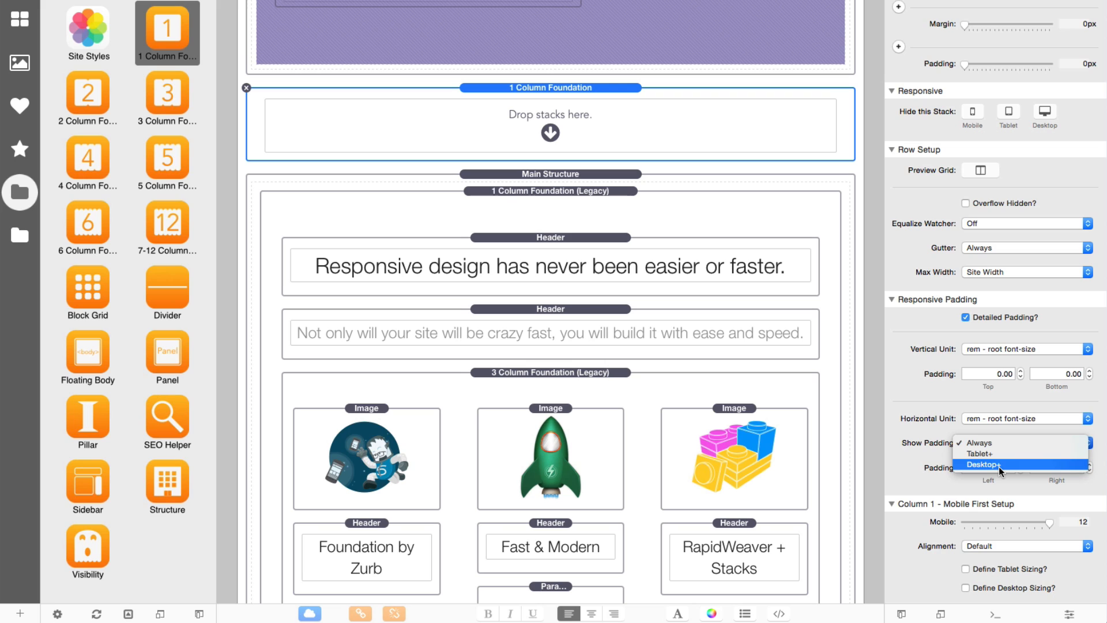
left_click(911, 443)
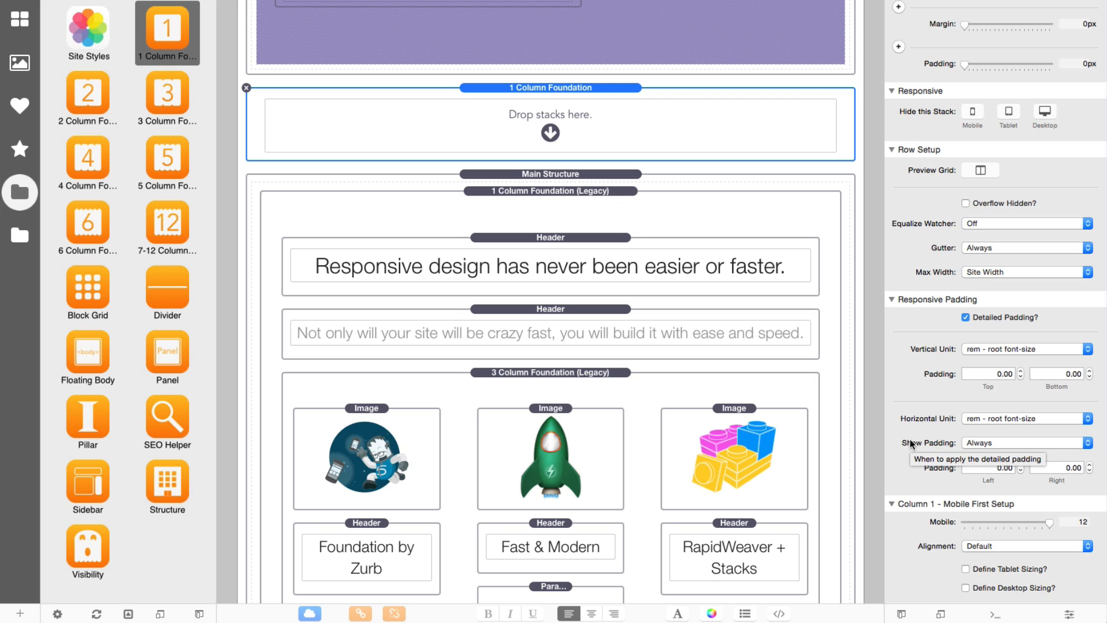
left_click(987, 443)
left_click(992, 454)
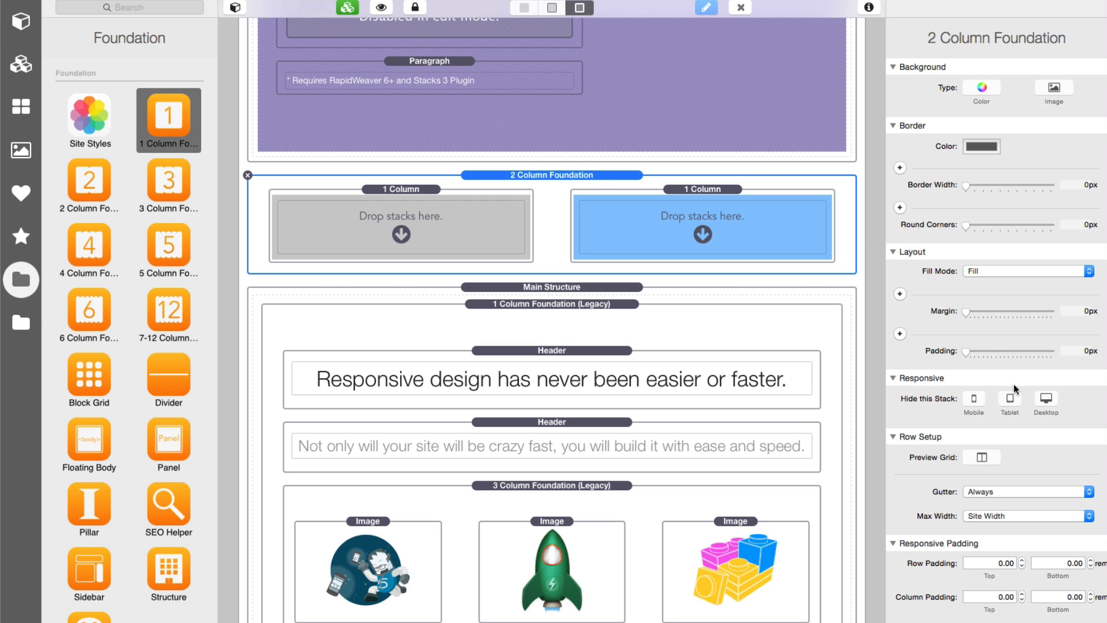
Look over the 2 Column Foundation stack's settings and hide the stacks library to widen the page
scroll(1014, 384, "down", 7)
scroll(1014, 384, "up", 3)
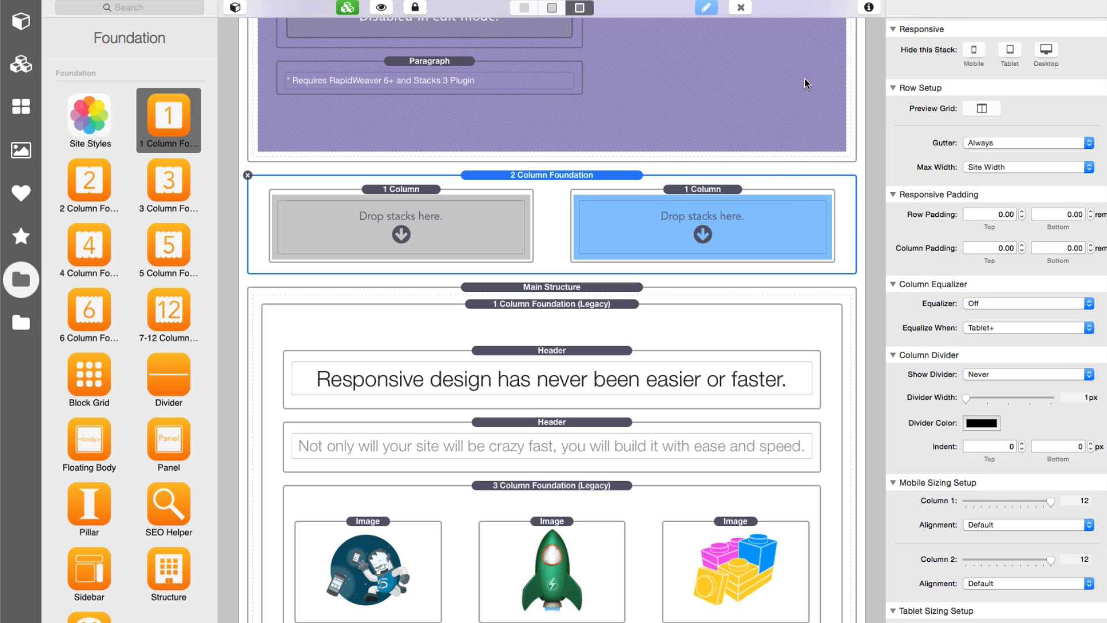
left_click(236, 7)
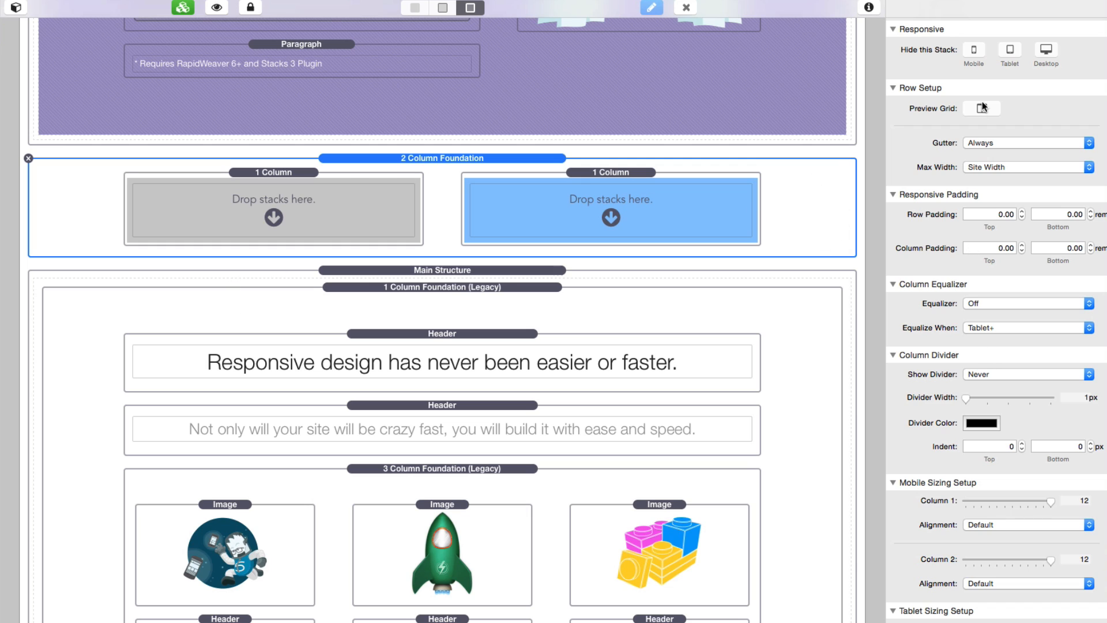
Try the Tablet+ gutter on the 2 Column Foundation stack, and set Gutter to Never
left_click(998, 143)
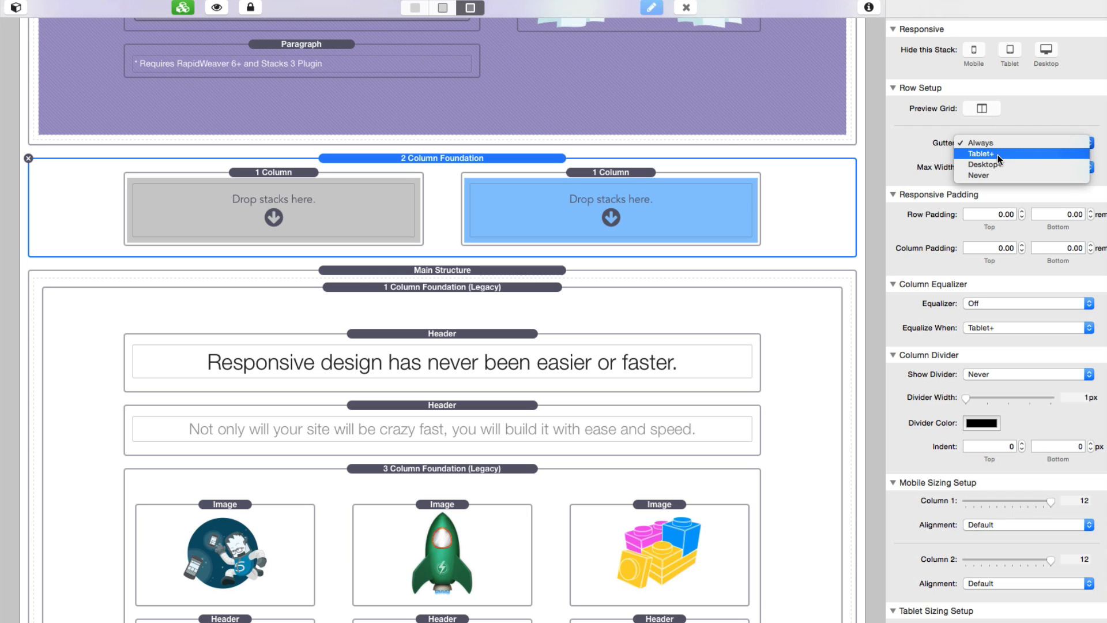
left_click(997, 155)
left_click(994, 144)
left_click(985, 164)
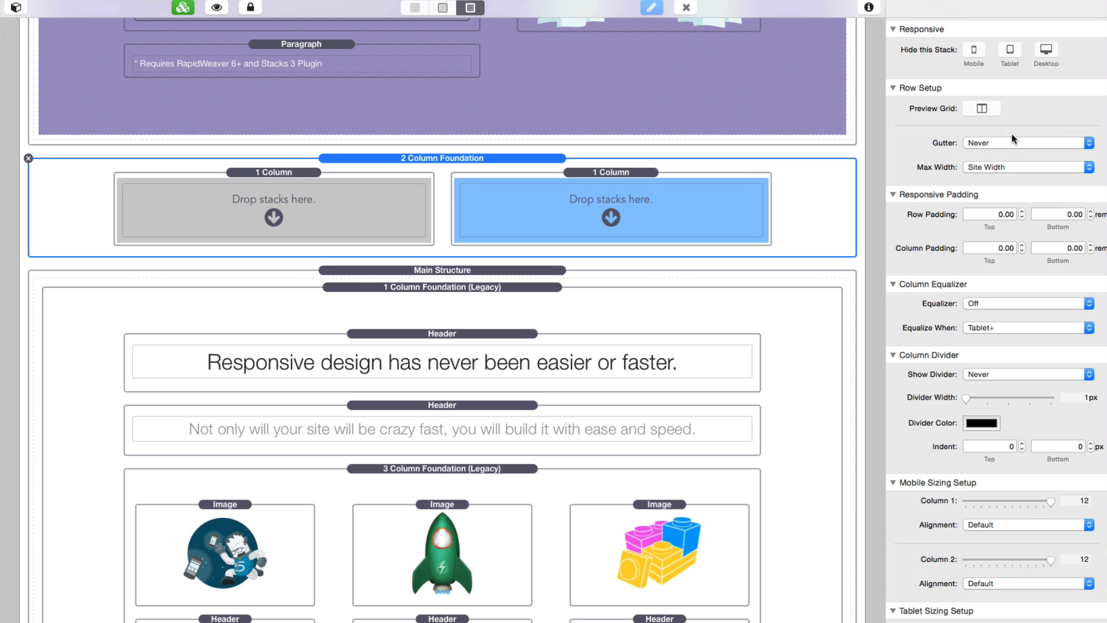
left_click(999, 145)
left_click(997, 141)
Set the 2 Column Foundation stack's Max Width to Full Width and check the columns in the borderless edit view
left_click(983, 167)
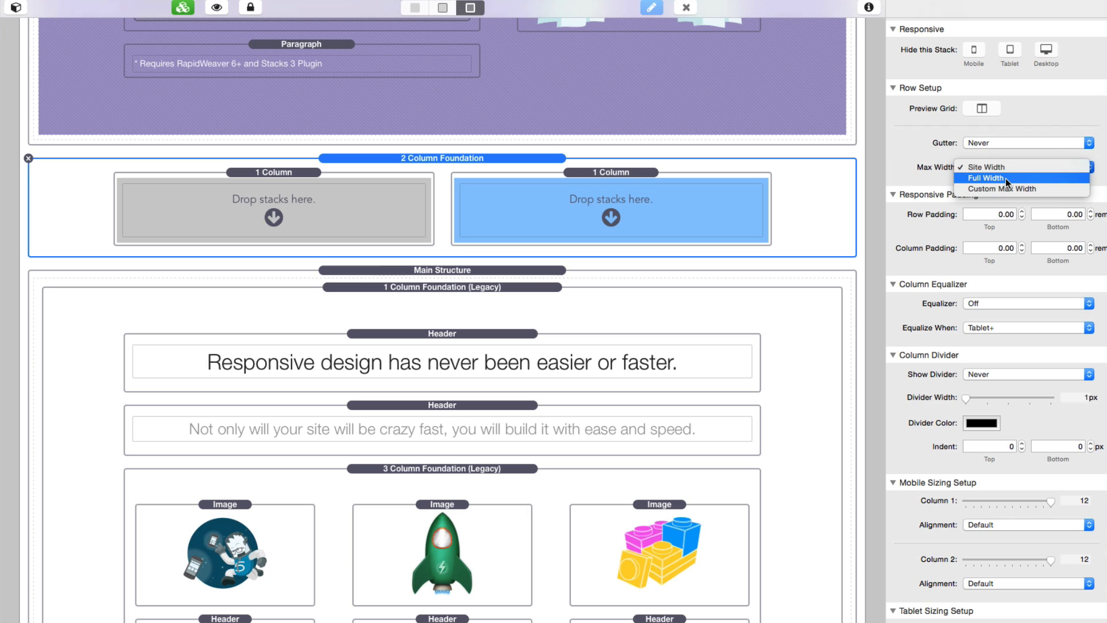
left_click(1005, 178)
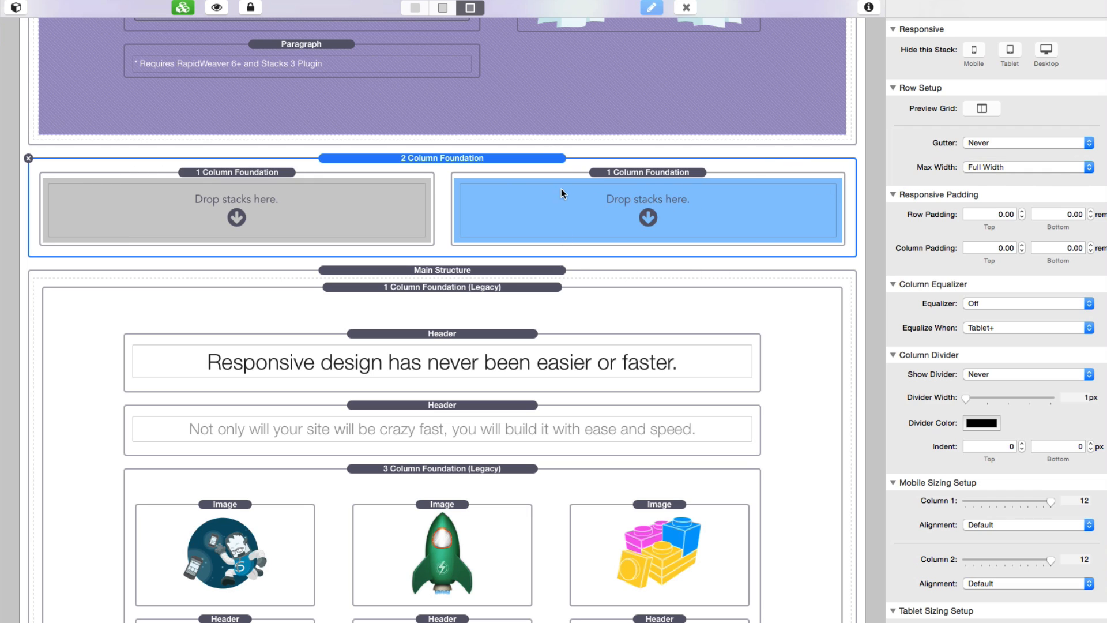
left_click(415, 8)
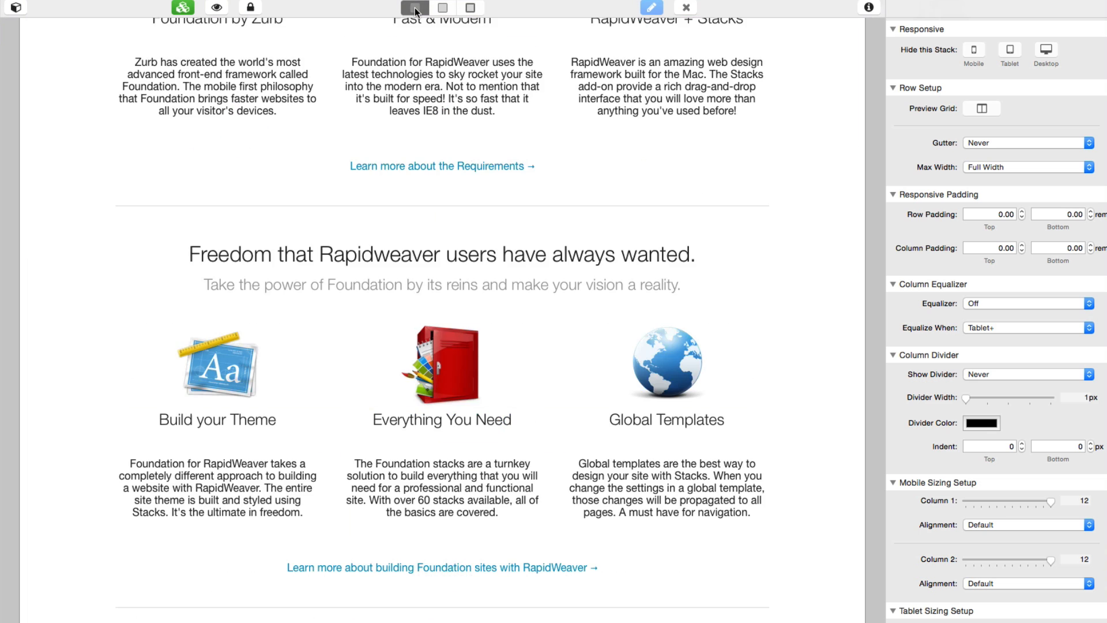
scroll(403, 101, "up", 10)
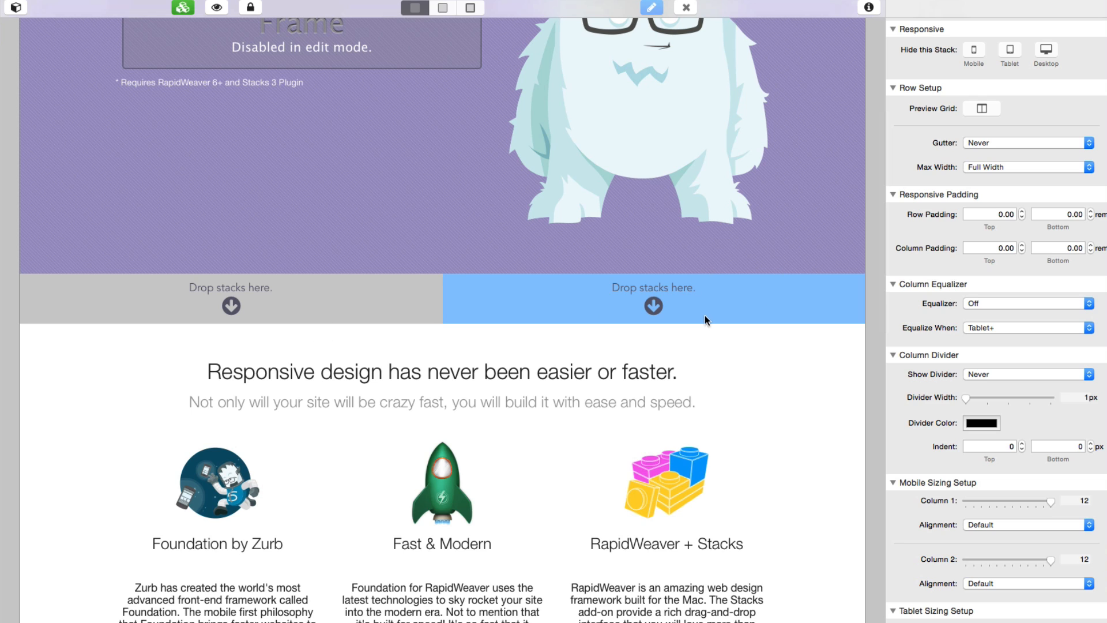
scroll(952, 315, "down", 3)
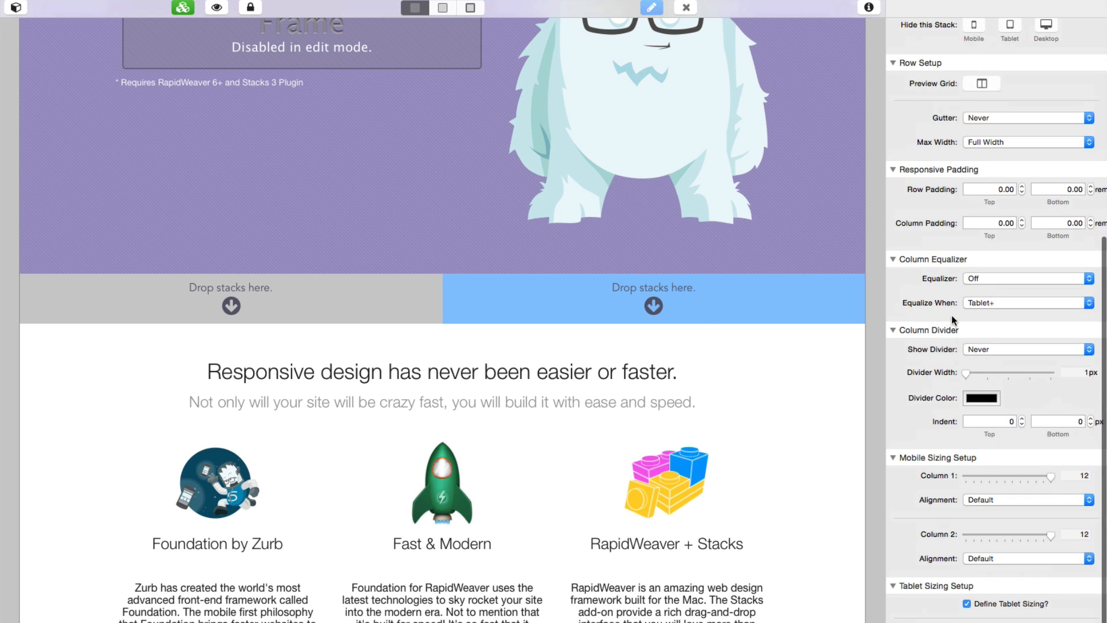
Set the 2 Column Foundation stack's Max Width to Custom Max Width, and try Left alignment before returning it to Center
scroll(952, 314, "up", 5)
left_click(977, 205)
left_click(979, 216)
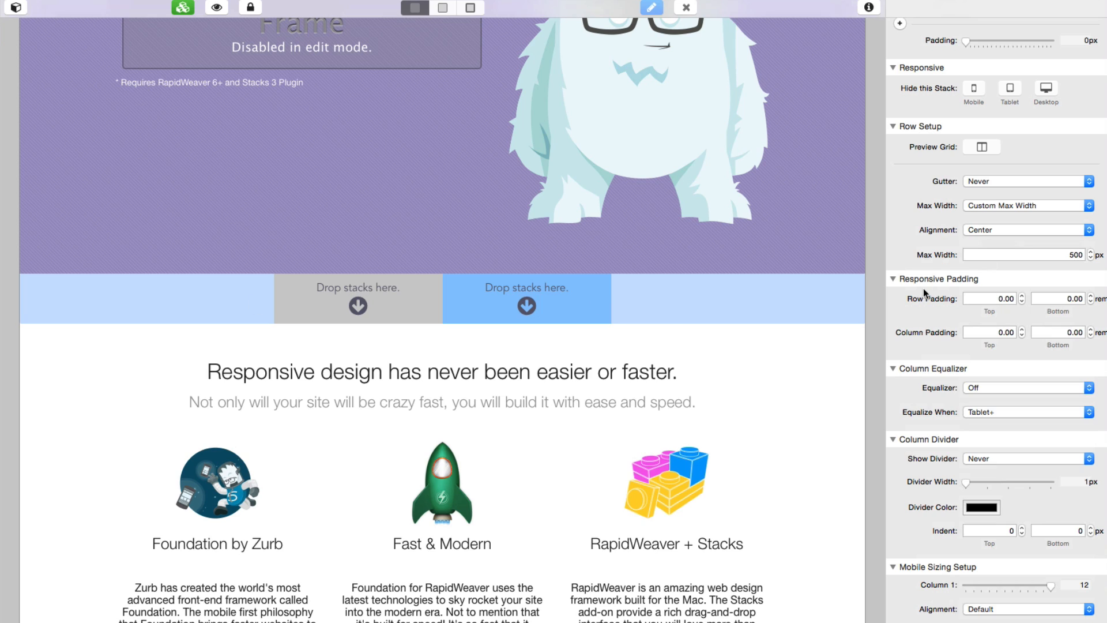
left_click(1005, 228)
left_click(1004, 239)
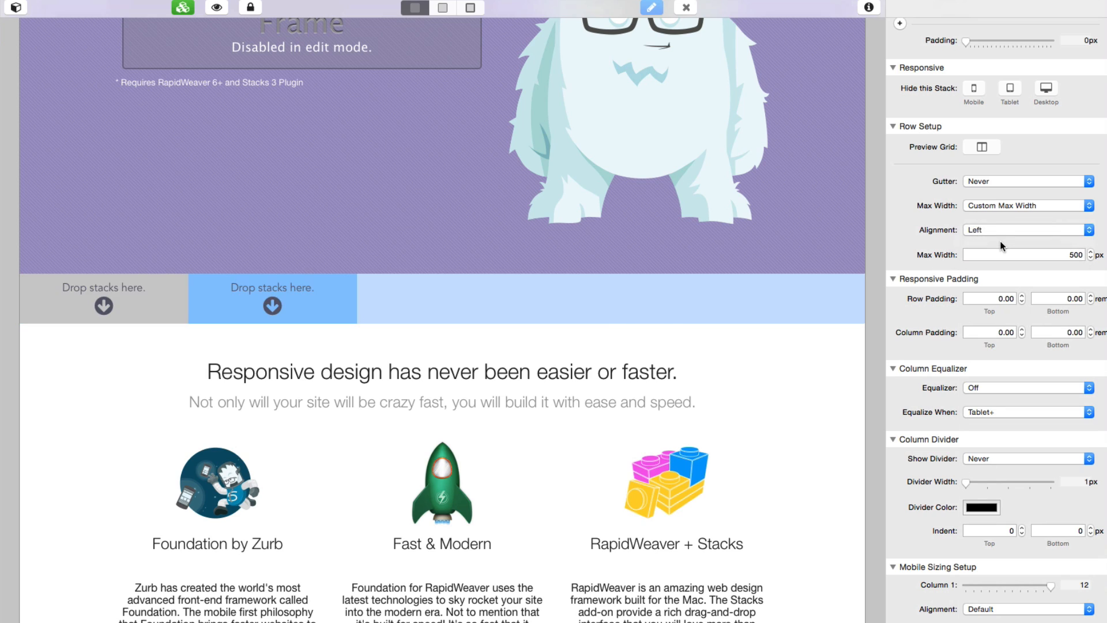
left_click(990, 227)
left_click(990, 220)
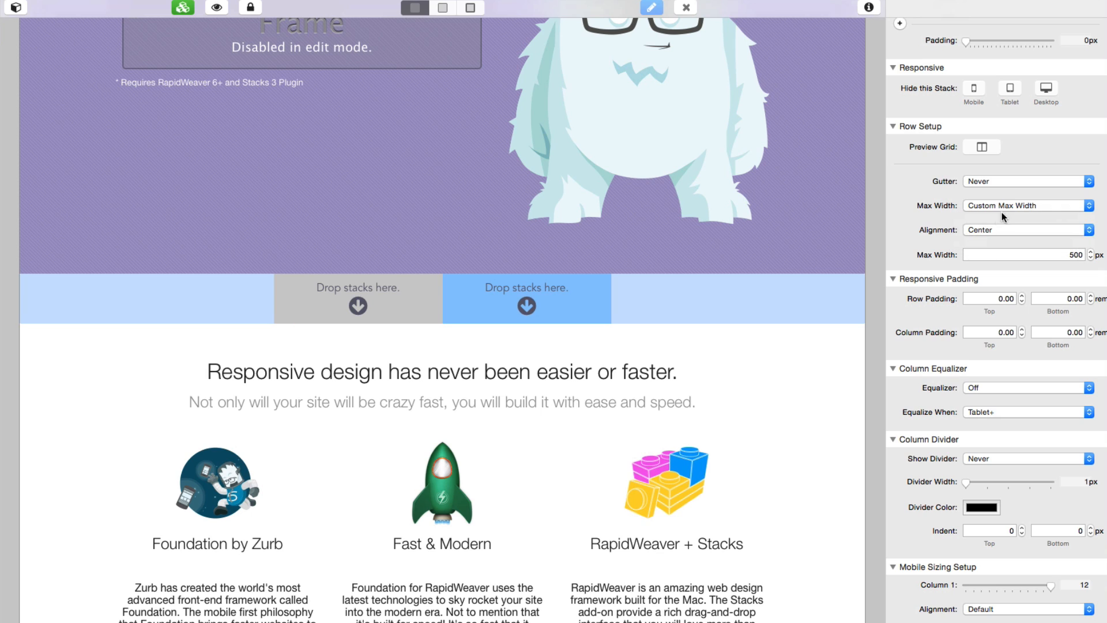
Return the 2 Column Foundation stack's Max Width to Site Width, and try the Desktop+ gutter before setting Gutter to Always
left_click(998, 206)
left_click(999, 184)
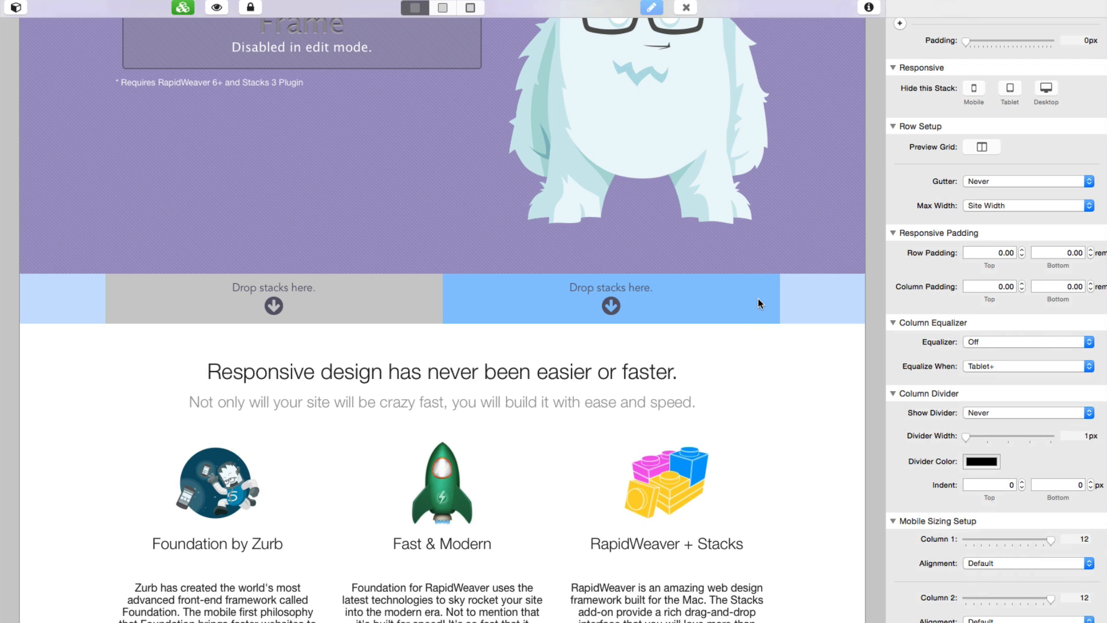
left_click(991, 184)
left_click(983, 171)
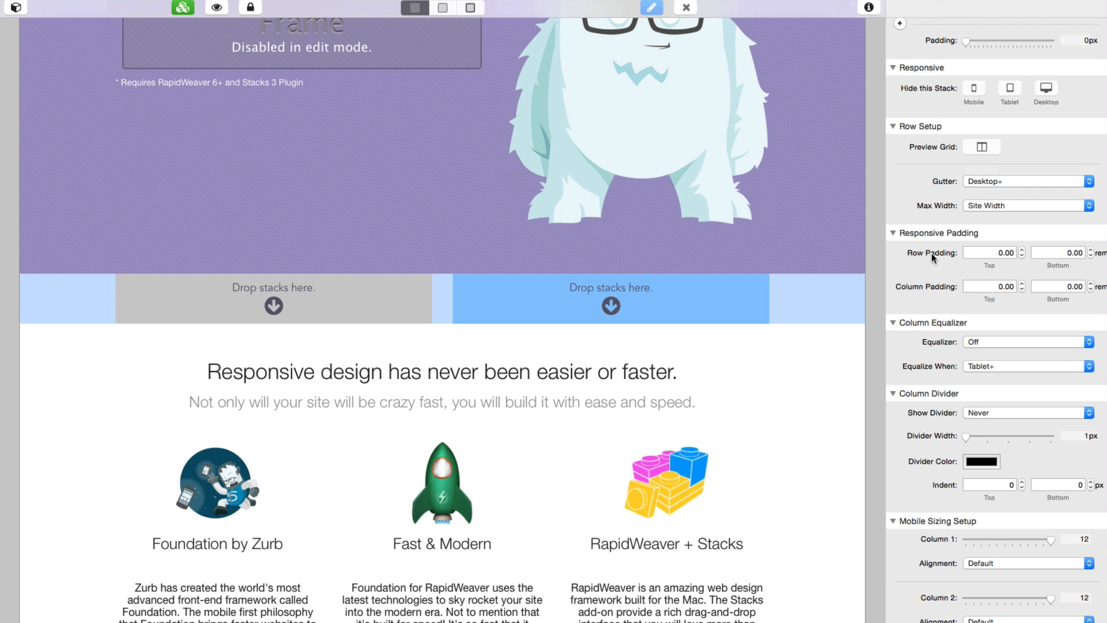
left_click(989, 183)
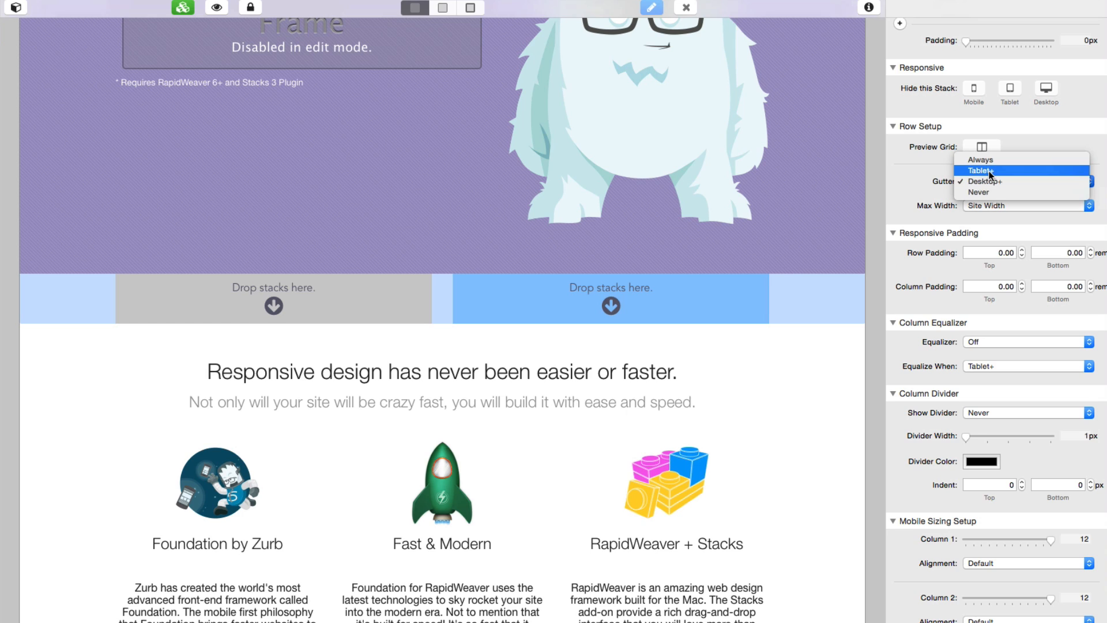
left_click(989, 161)
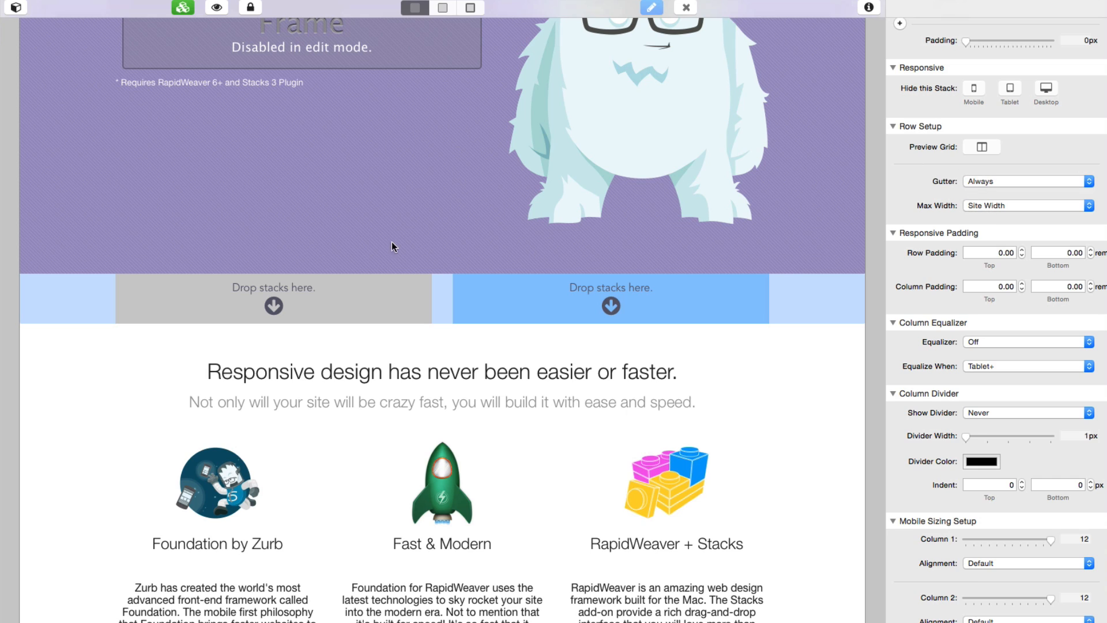
Show the stack outlines again and give the 2 Column Foundation stack a solid orange #FD8A06 background
left_click(471, 8)
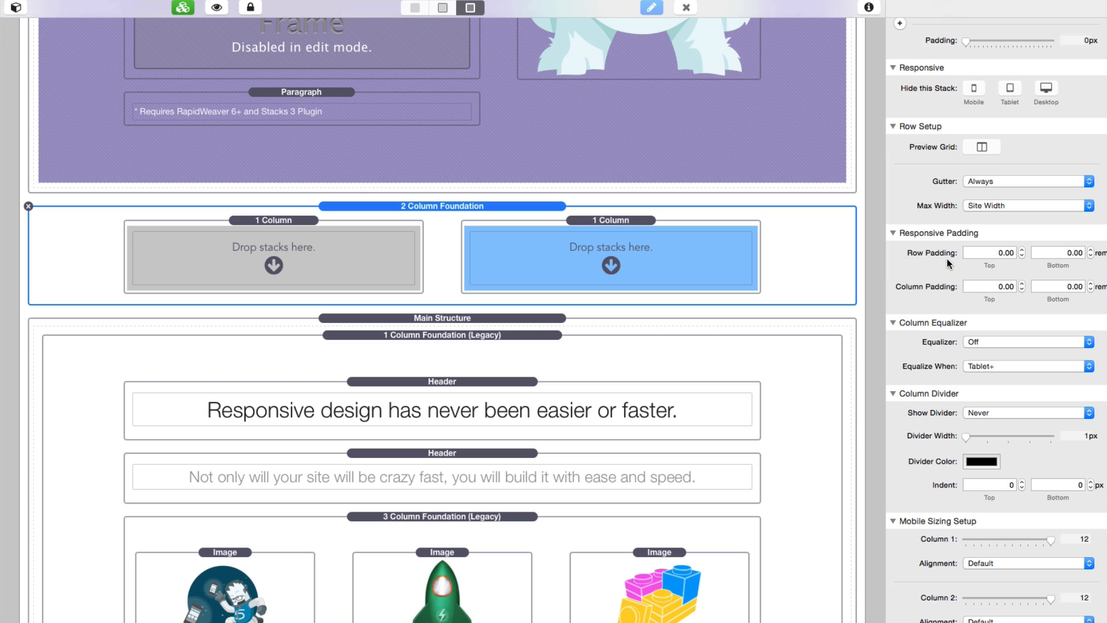
scroll(947, 258, "down", 1)
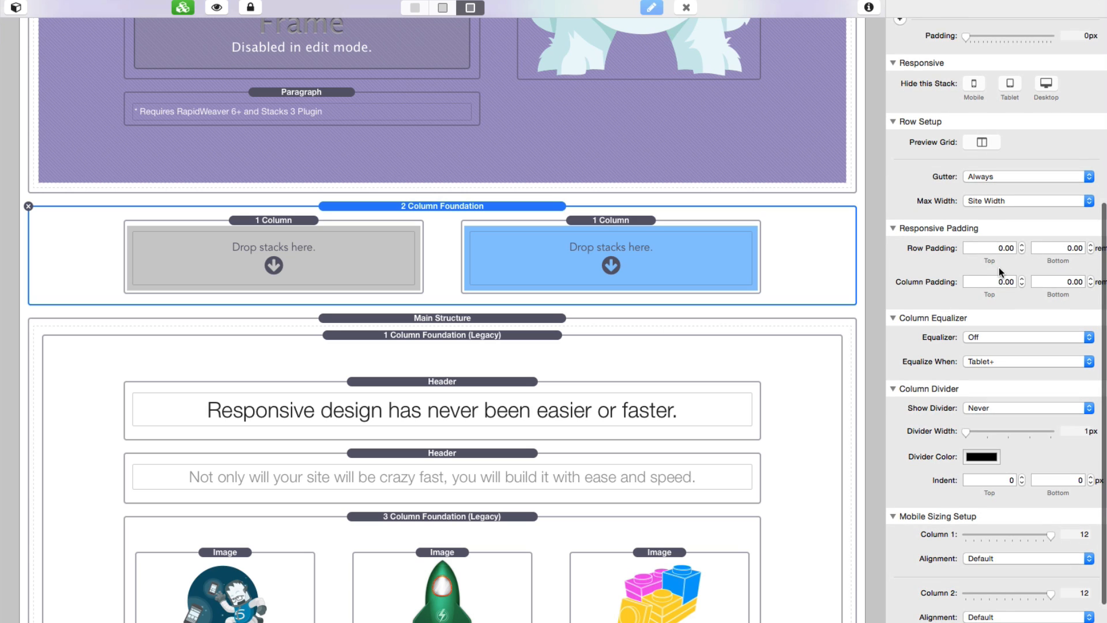
left_click(989, 249)
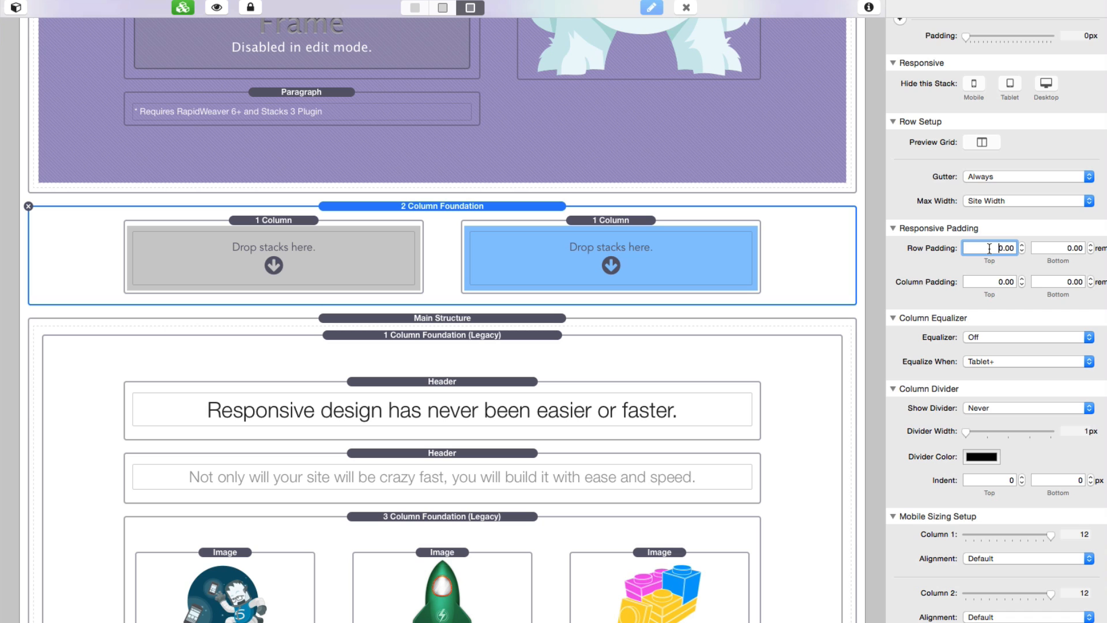
left_click(440, 207)
scroll(916, 104, "up", 10)
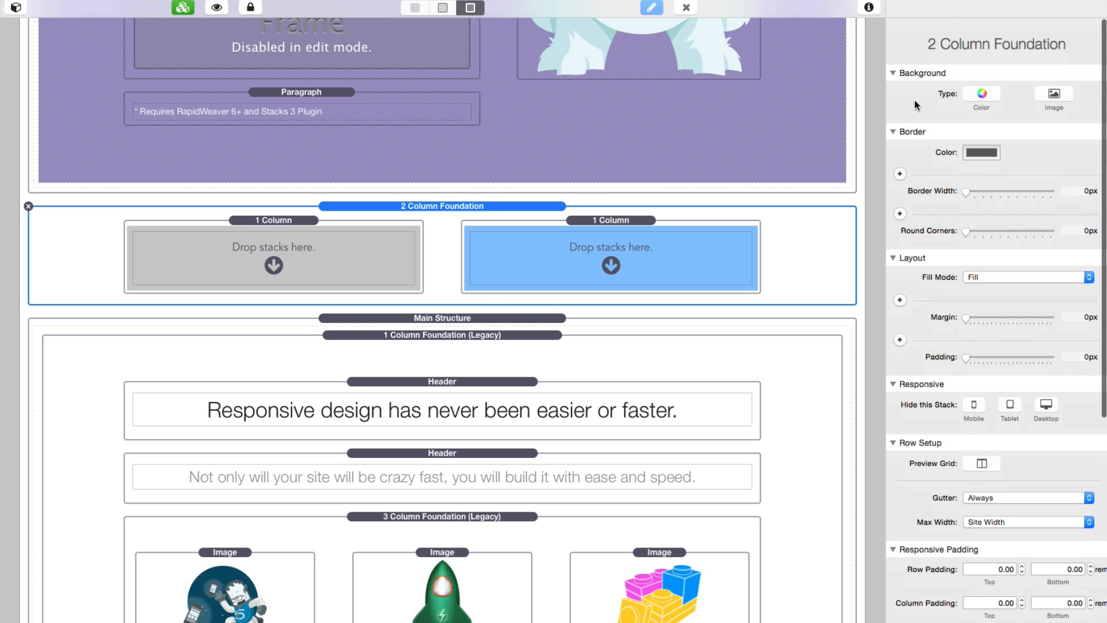
left_click(990, 85)
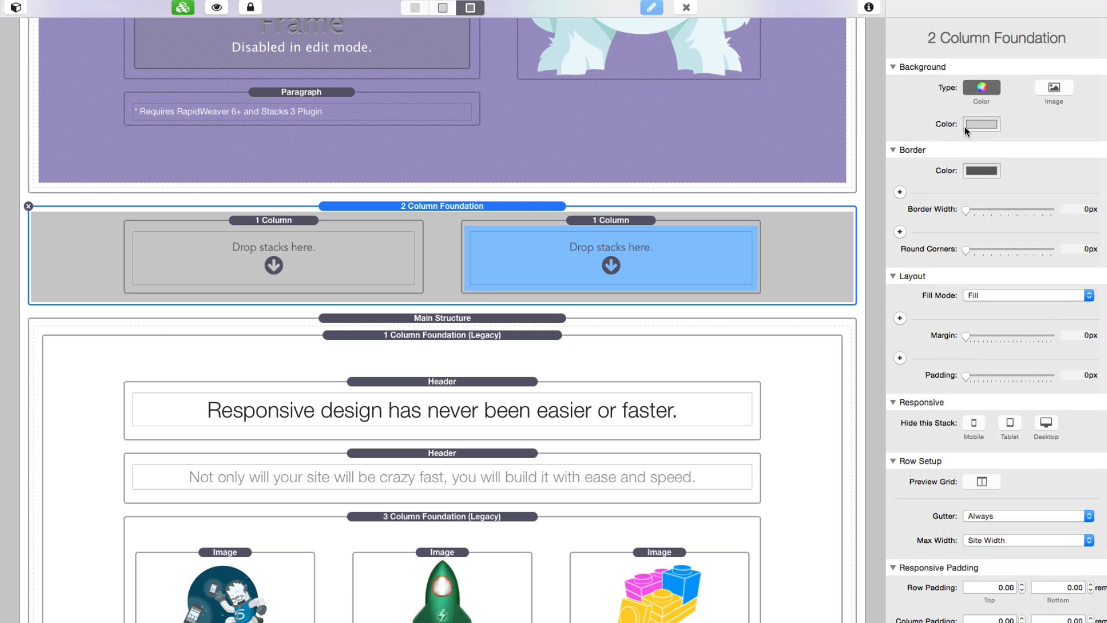
left_click(975, 124)
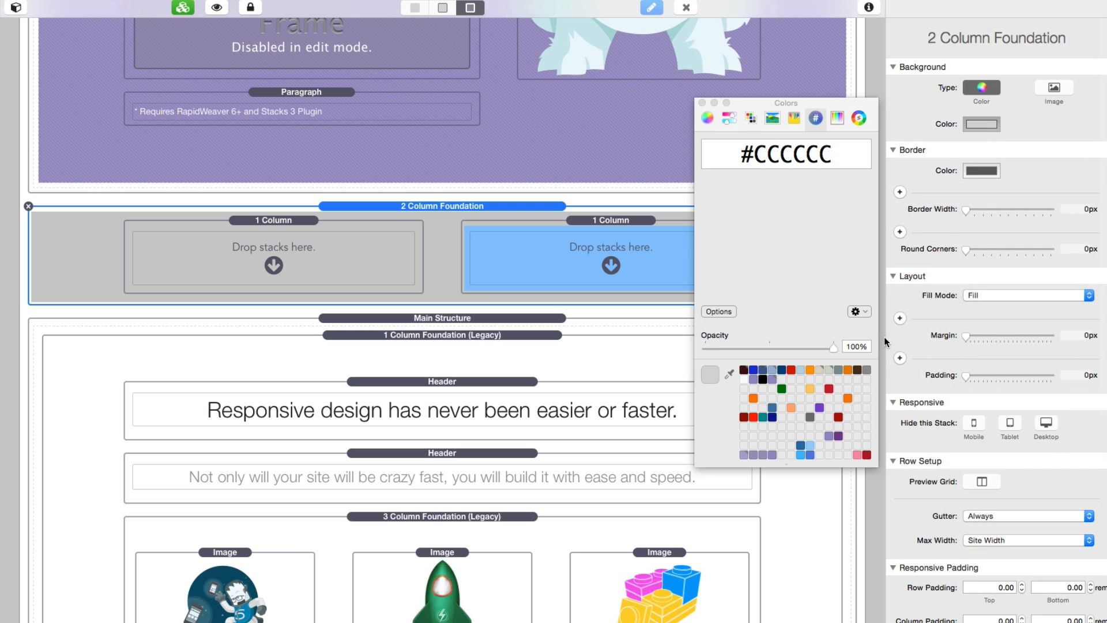
left_click(811, 369)
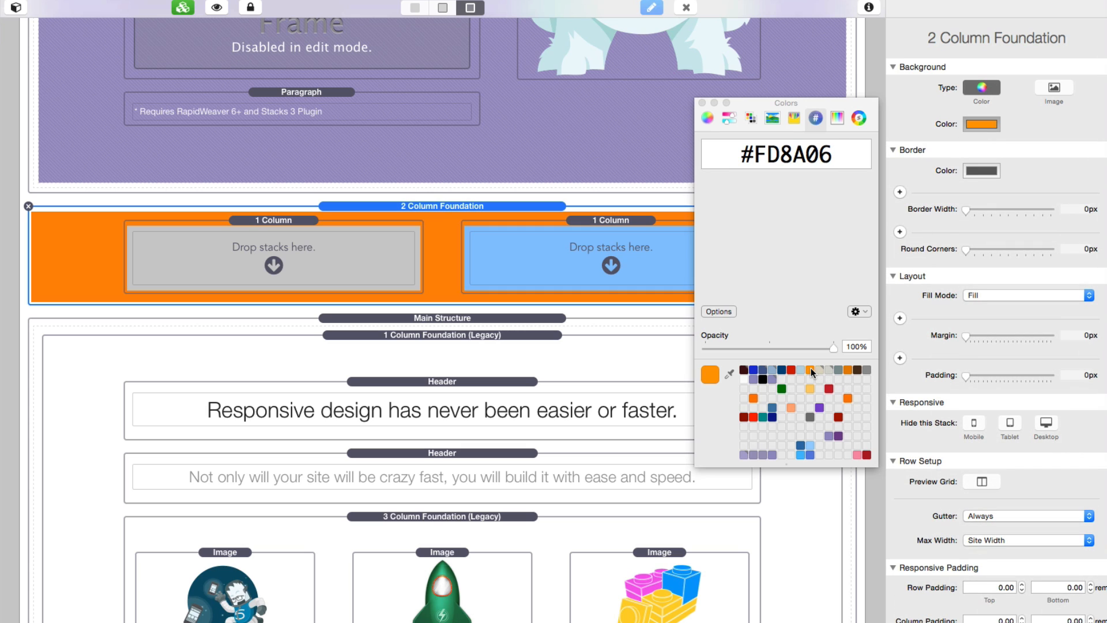
left_click(701, 102)
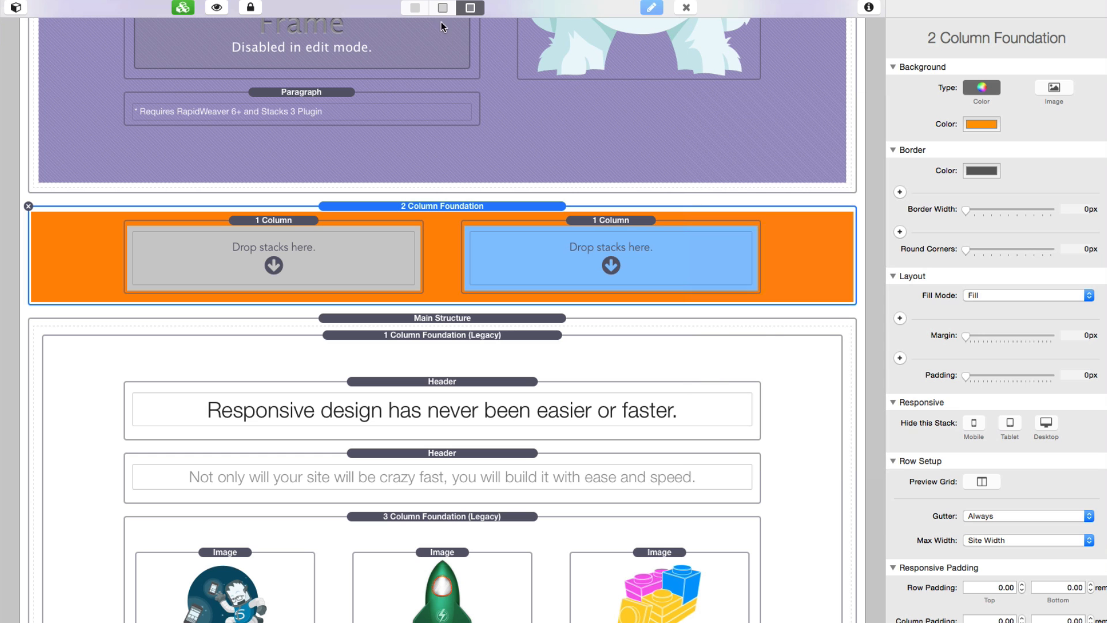
Switch to the borderless edit view and set the 2 Column Foundation stack's top Row Padding to 1.00 rem
left_click(416, 8)
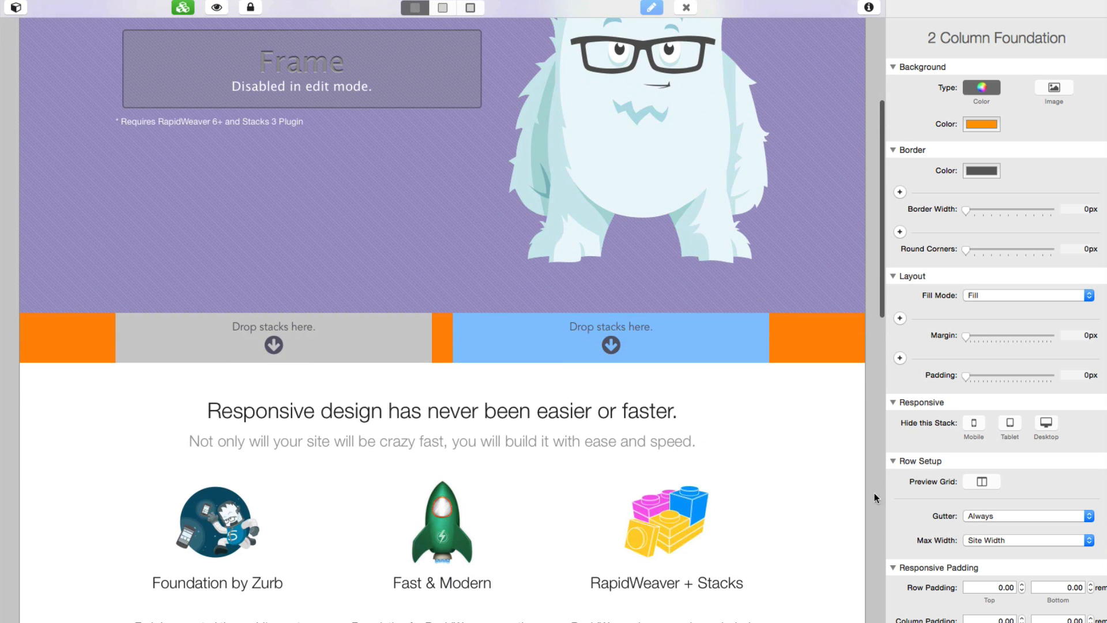
scroll(962, 497, "down", 5)
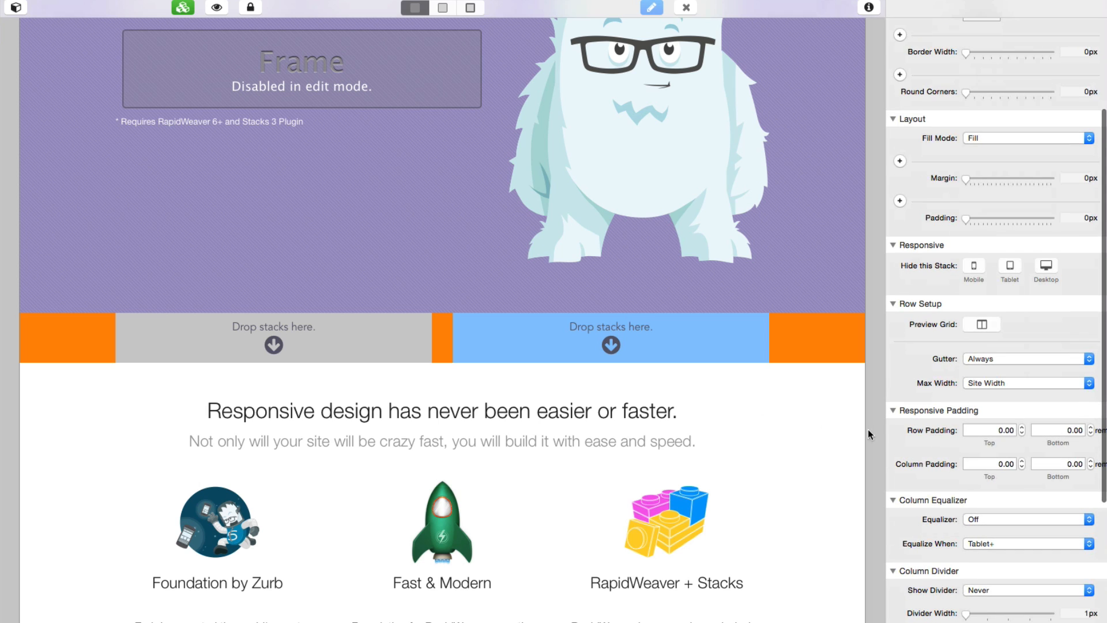
left_click(1021, 428)
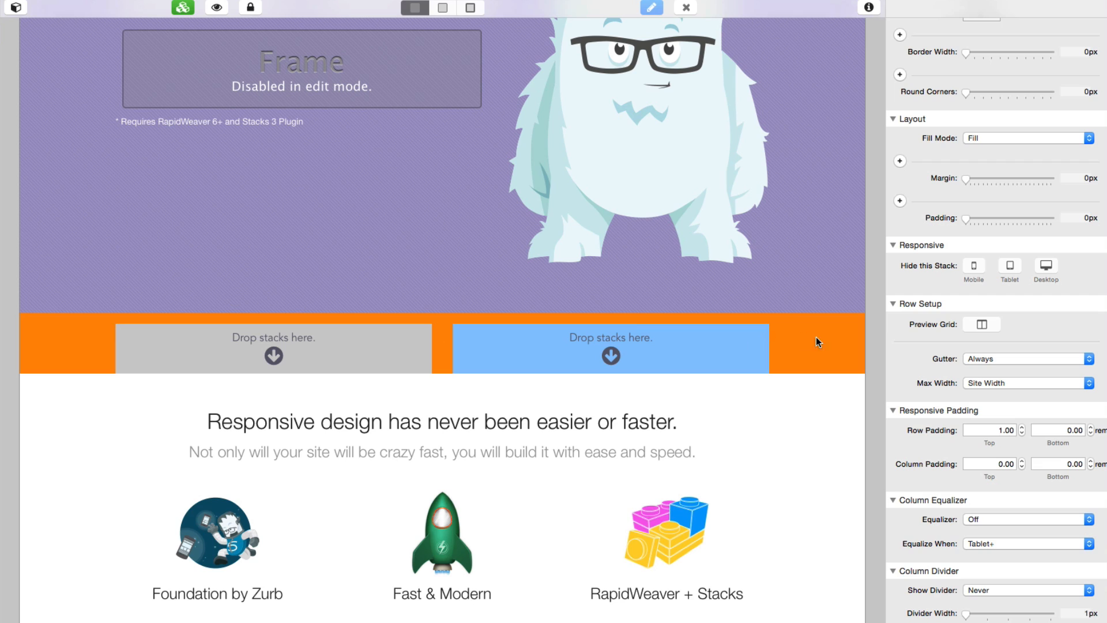
Set the 2 Column Foundation stack's bottom Row Padding to 1.00 rem and disable Define Tablet Sizing
left_click(1091, 427)
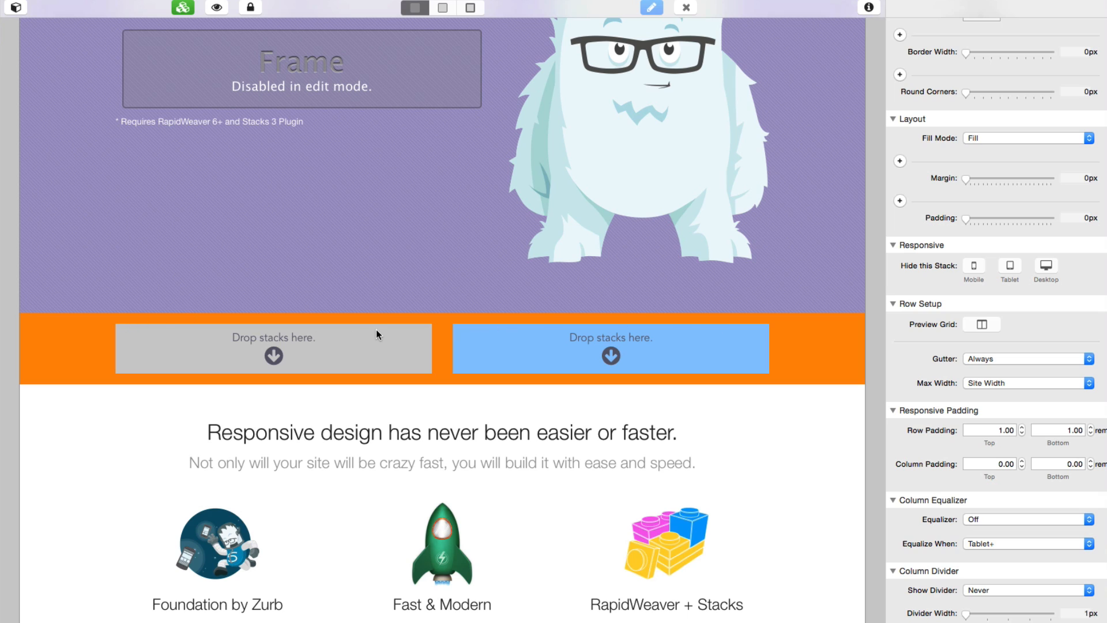
scroll(964, 576, "down", 10)
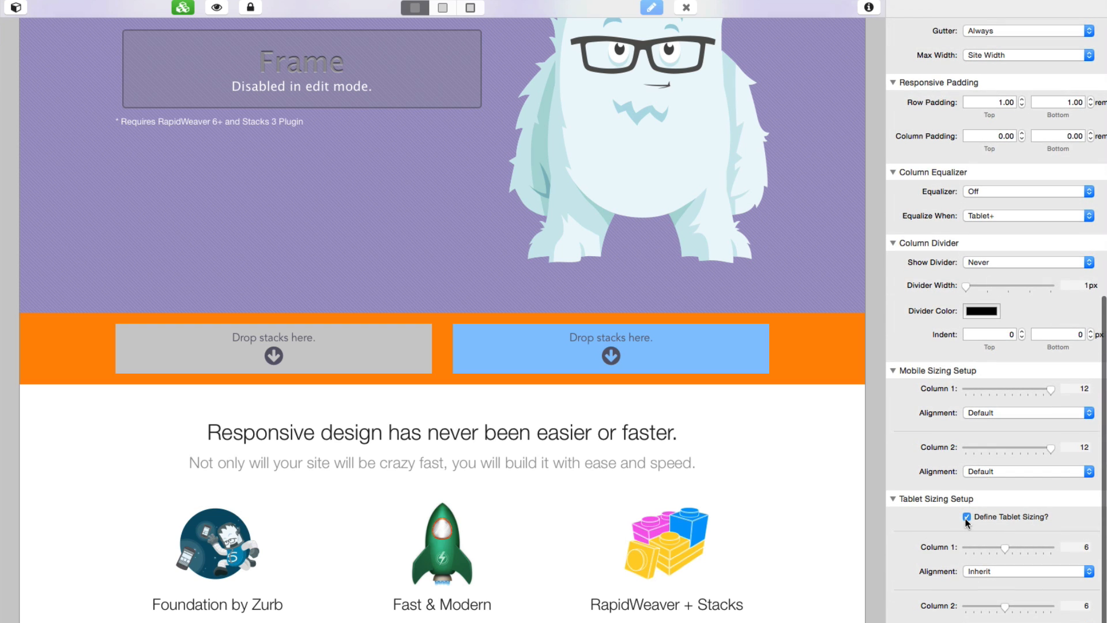
left_click(967, 516)
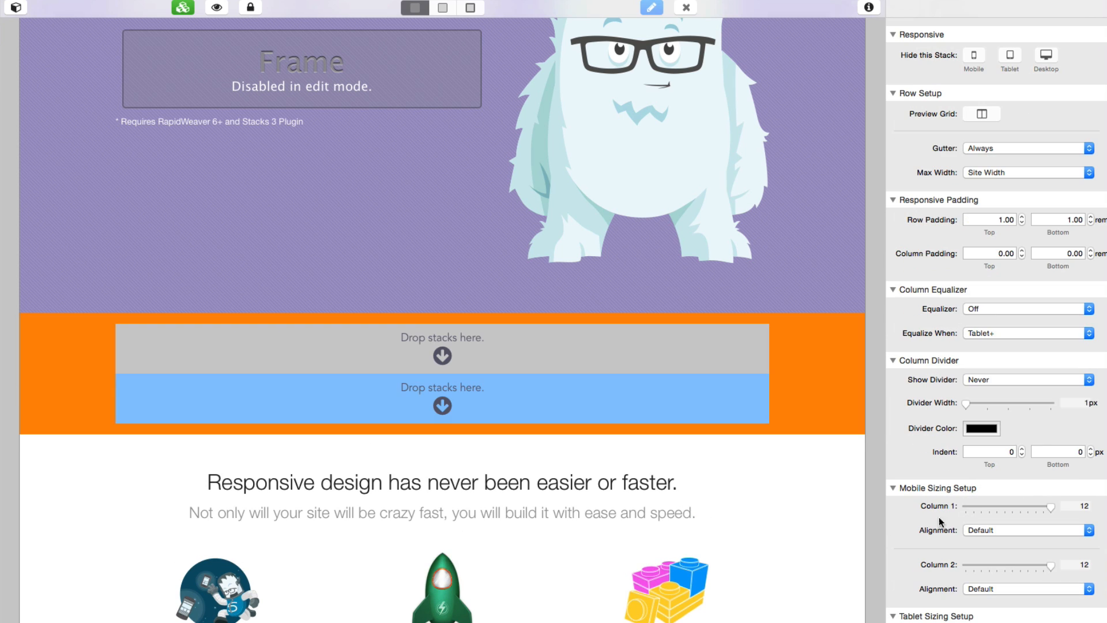
scroll(980, 343, "up", 5)
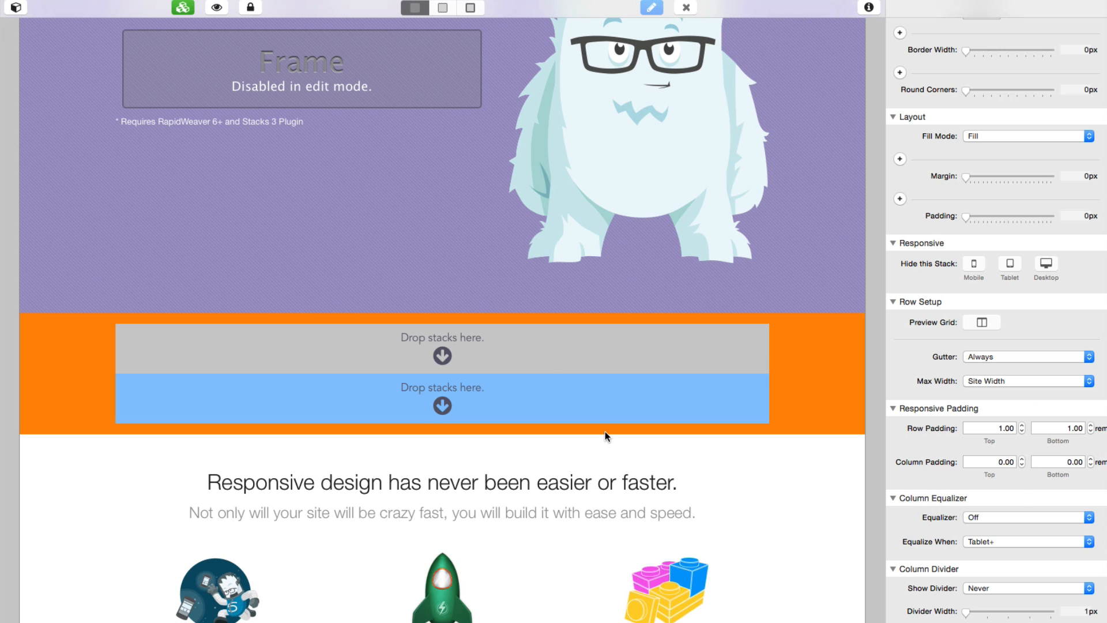
Try 1.00 rem top and bottom Column Padding with 0.00 Row Padding, and return Column Padding to 0.00 and Row Padding to 1.00 rem
left_click(1022, 459)
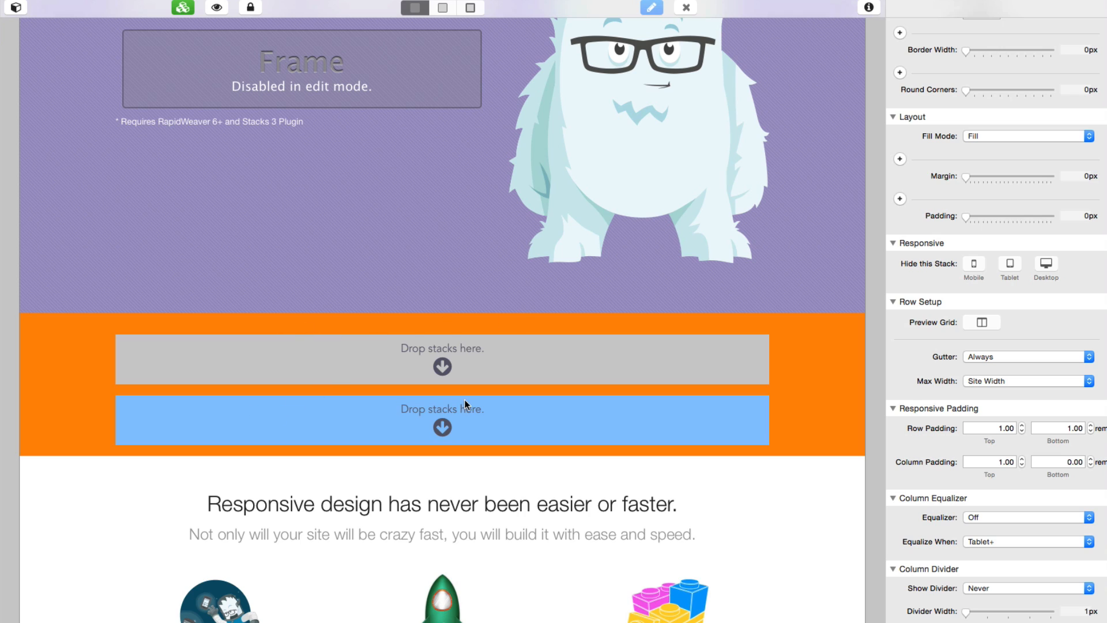
left_click(1091, 460)
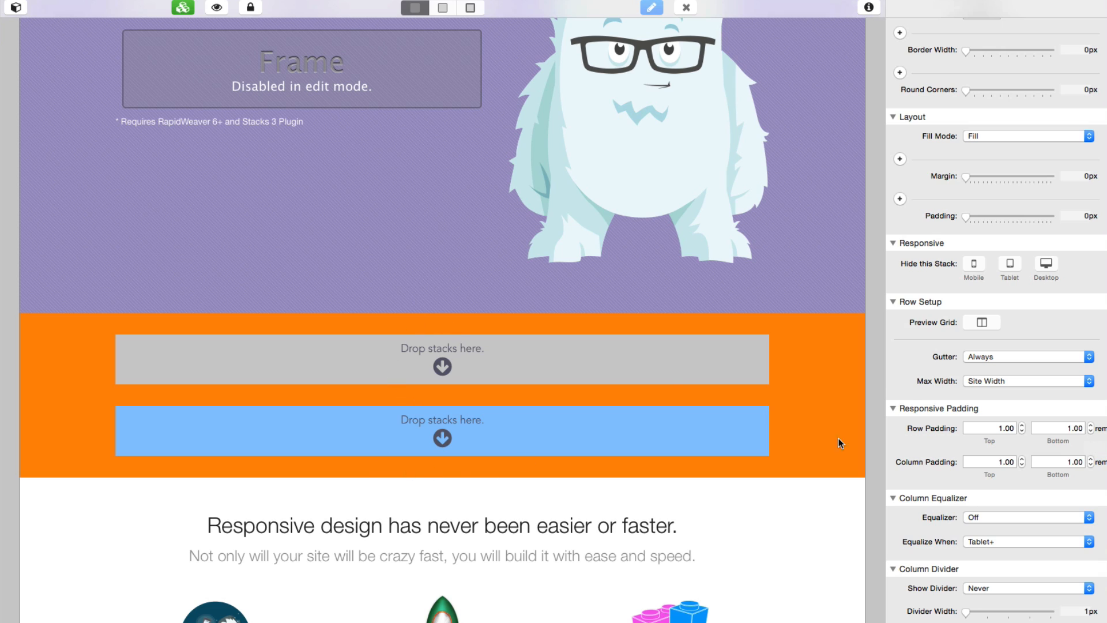
left_click(1022, 432)
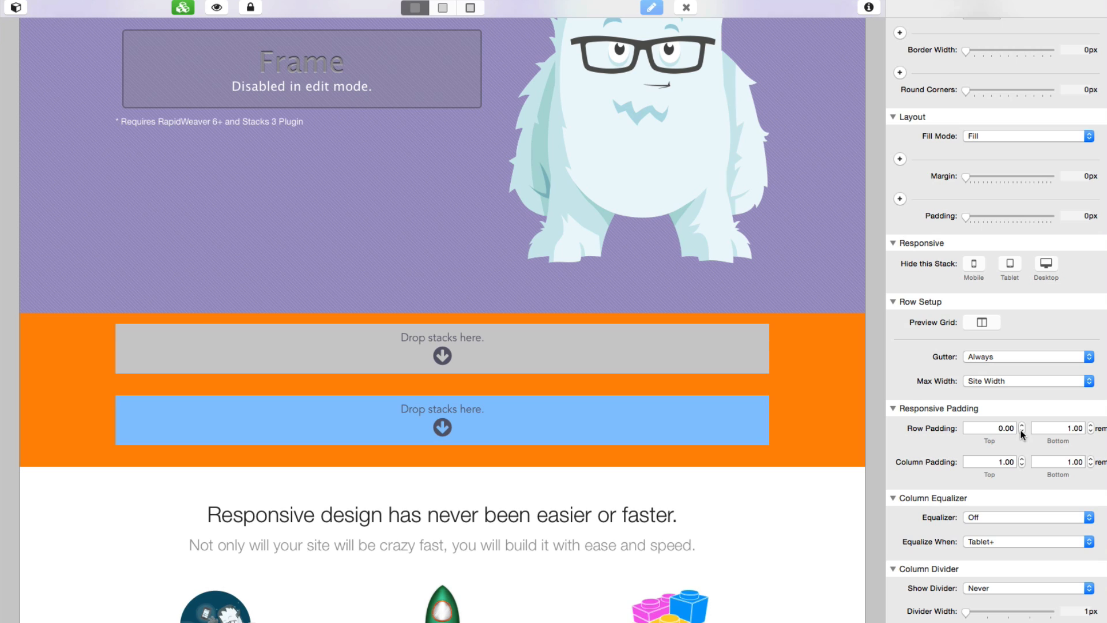
left_click(1091, 431)
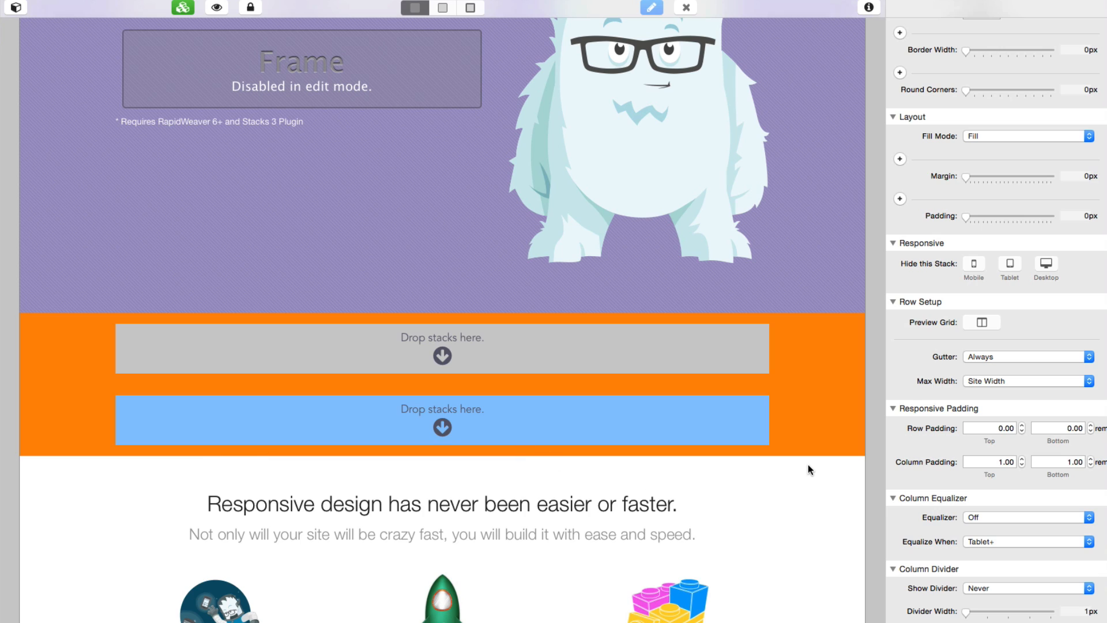
left_click(1022, 465)
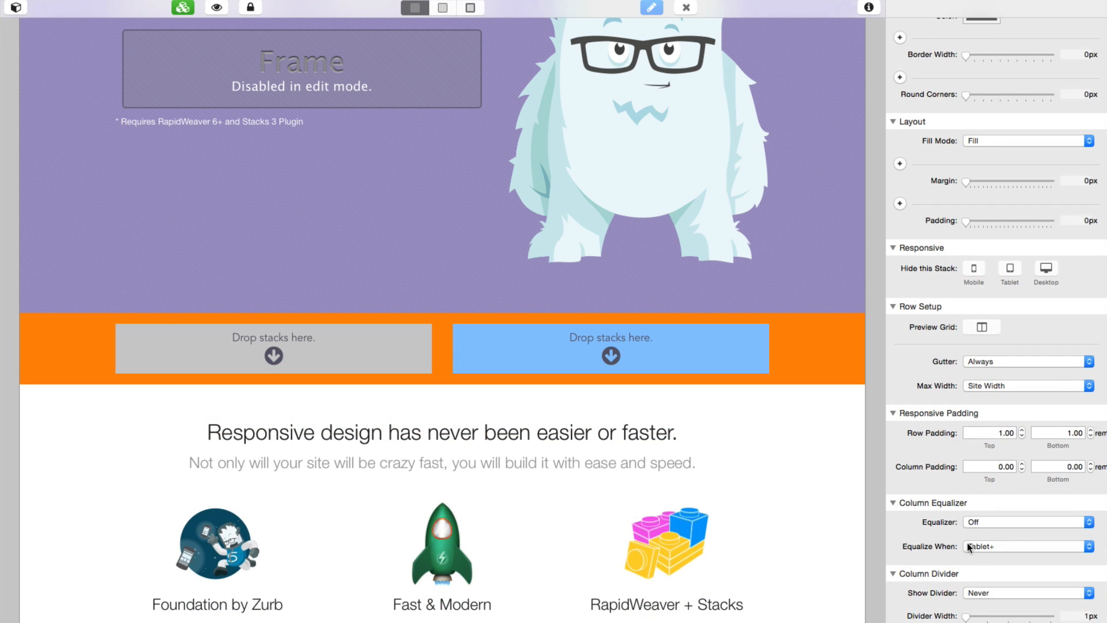
Try the Column Equalizer's Equalize mode with Equalize When kept at Tablet+, and return the Equalizer to Off
scroll(967, 542, "down", 3)
scroll(937, 490, "down", 5)
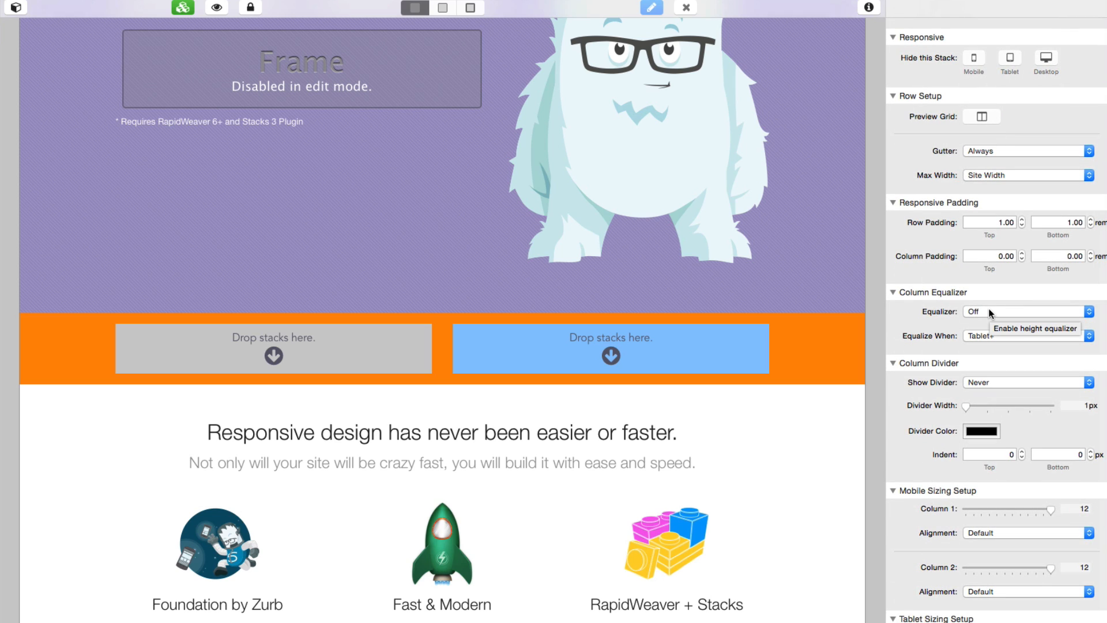
left_click(995, 312)
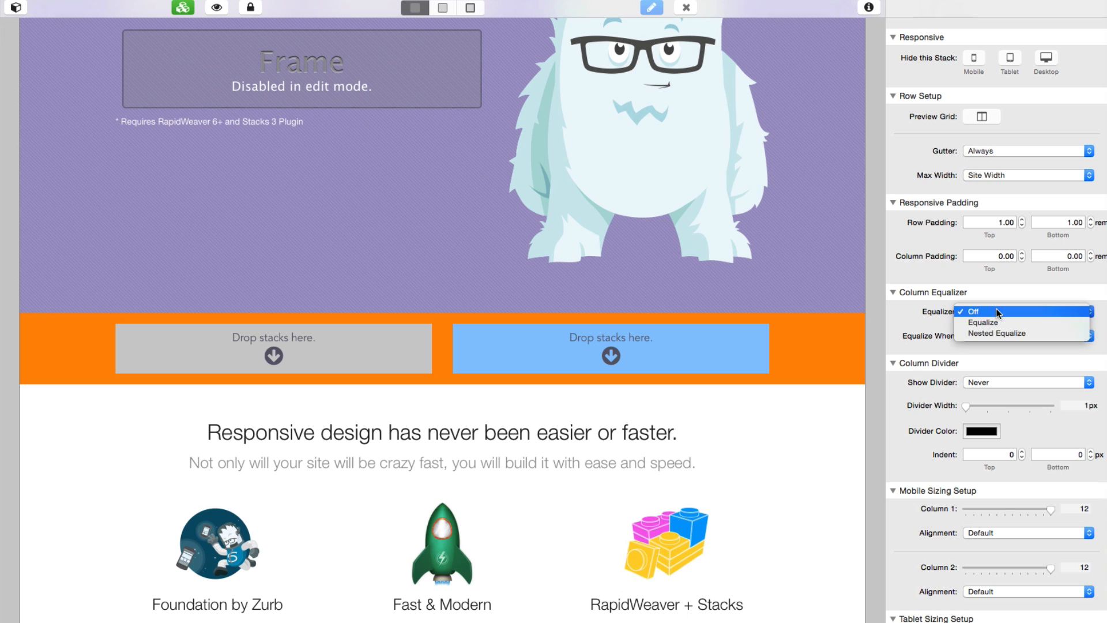
left_click(1028, 321)
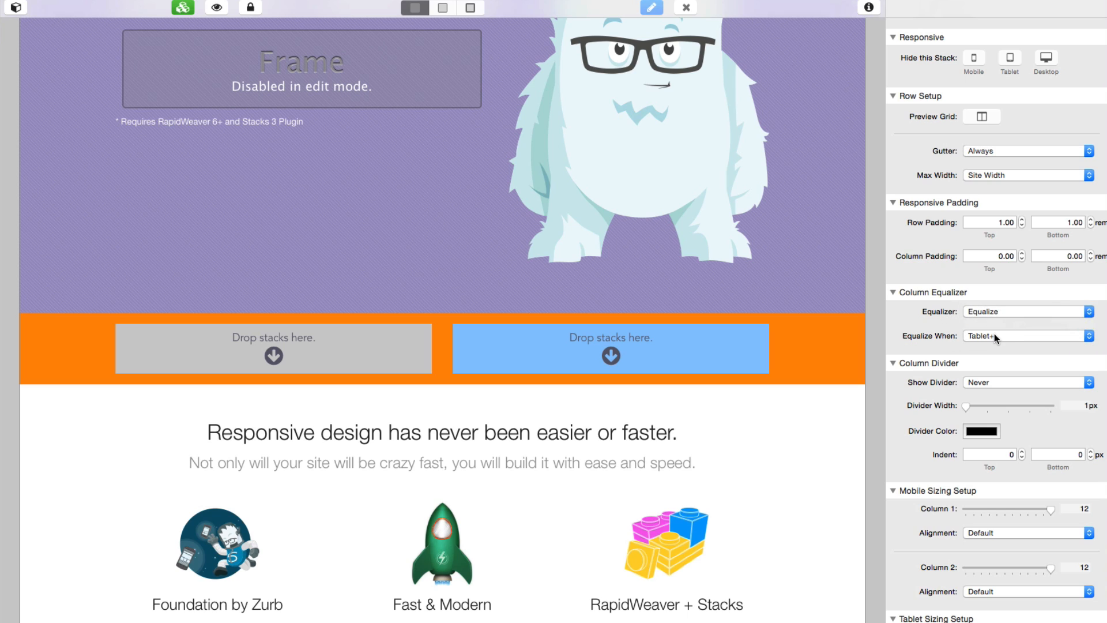
left_click(995, 335)
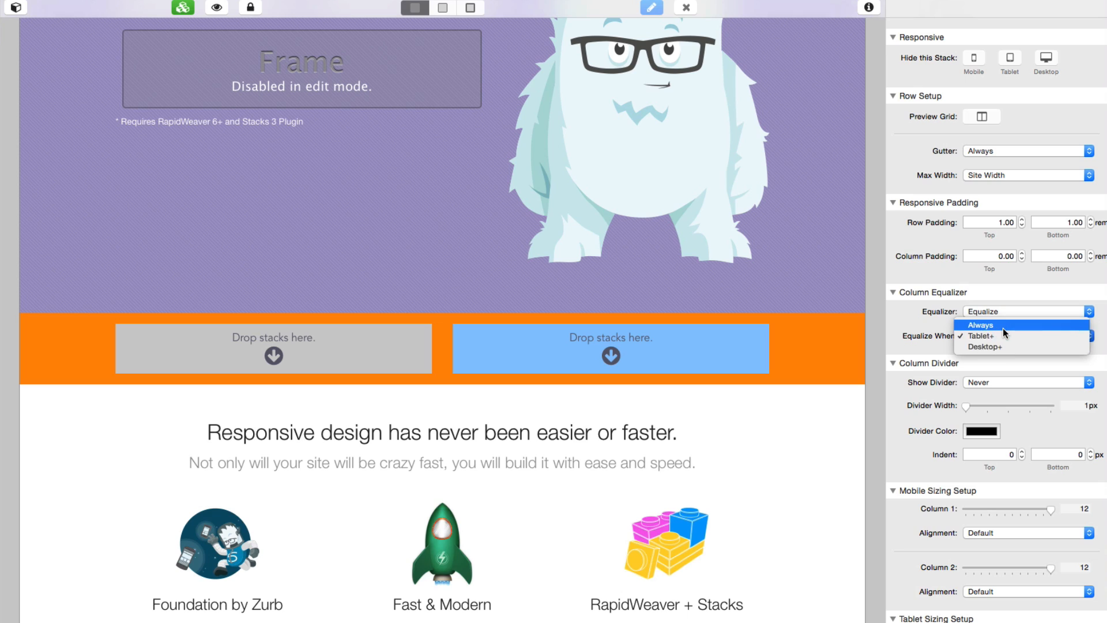
left_click(1006, 336)
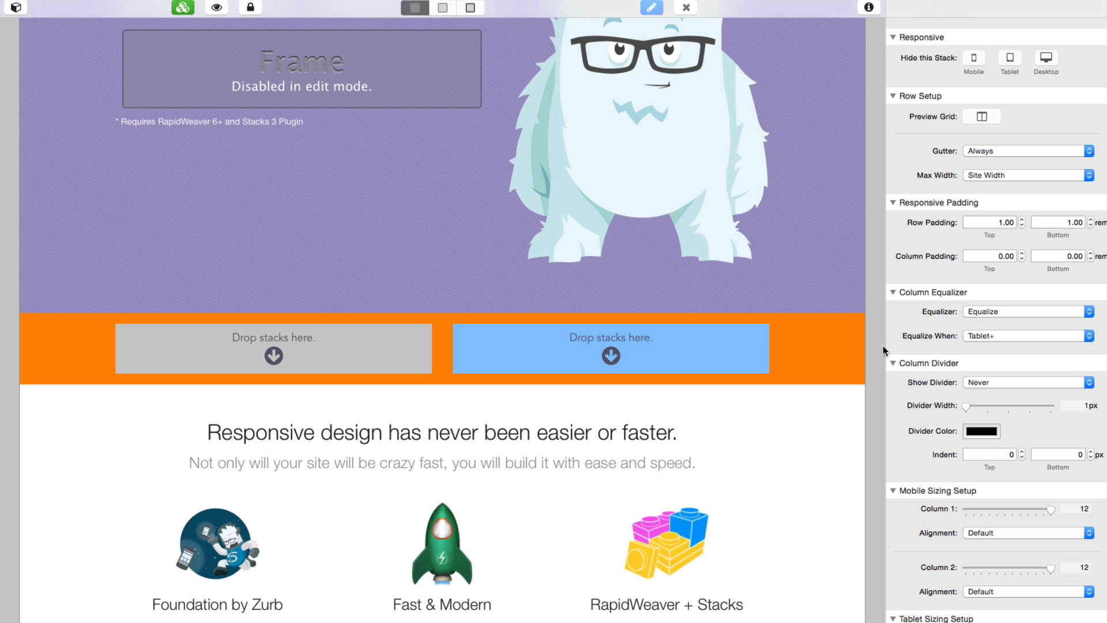
left_click(994, 313)
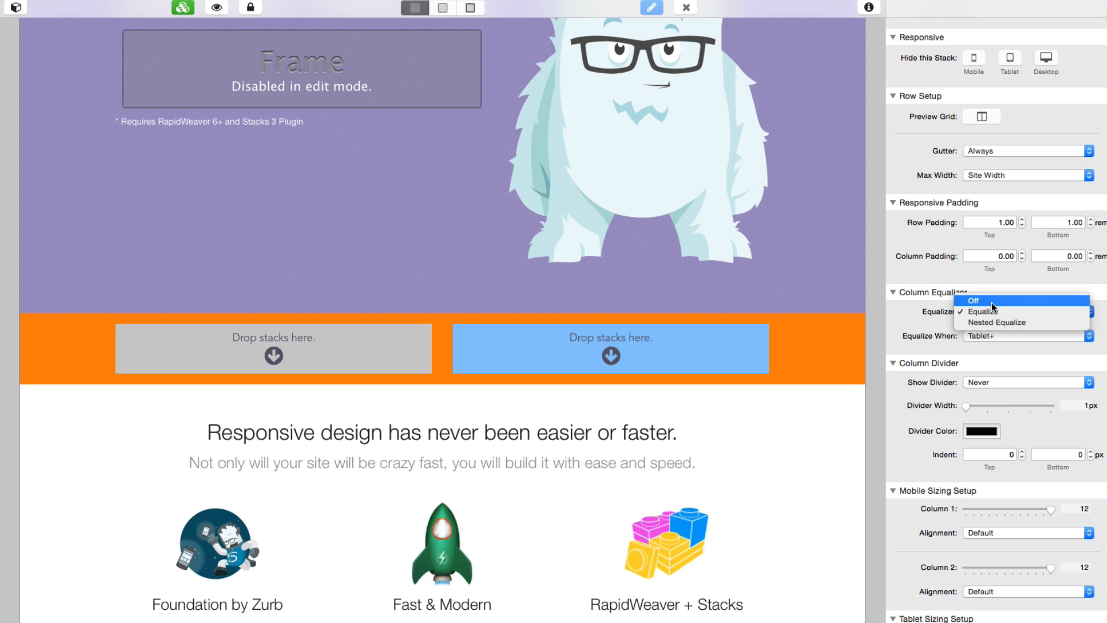
left_click(991, 303)
left_click(991, 306)
left_click(991, 307)
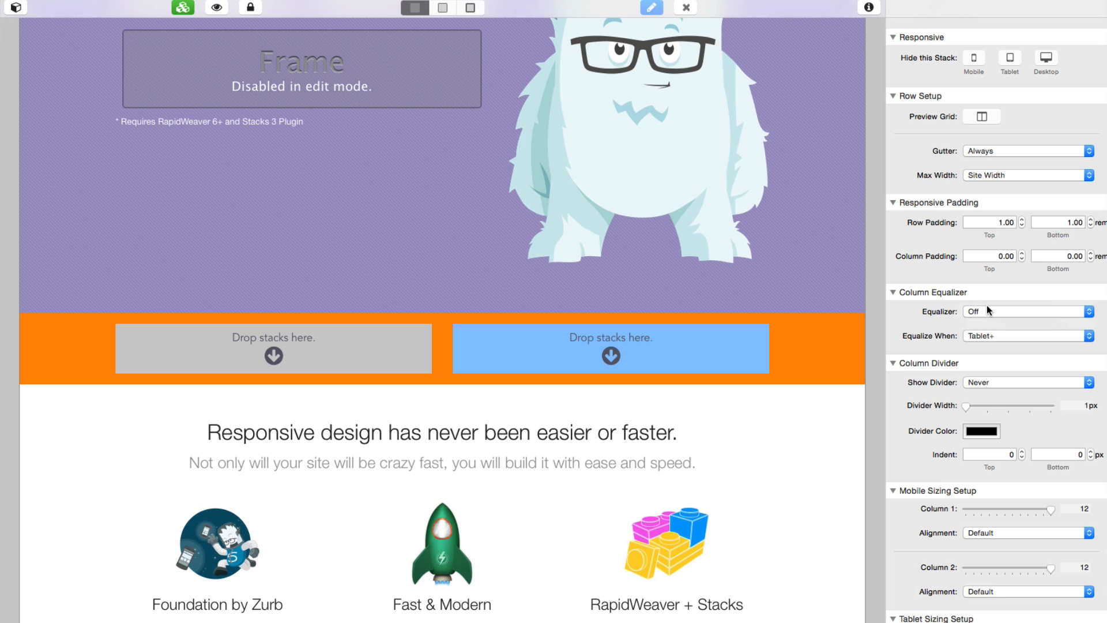
Try the Nested Equalize mode and its Equalize ID field, and return the Column Equalizer to Off
left_click(987, 306)
left_click(988, 331)
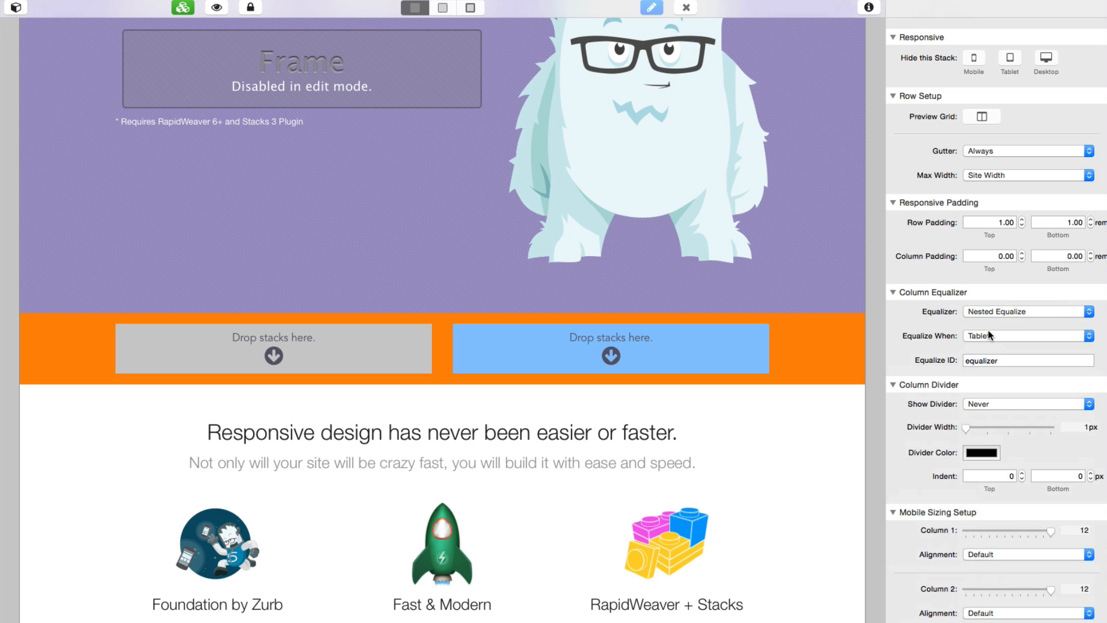
left_click(1020, 361)
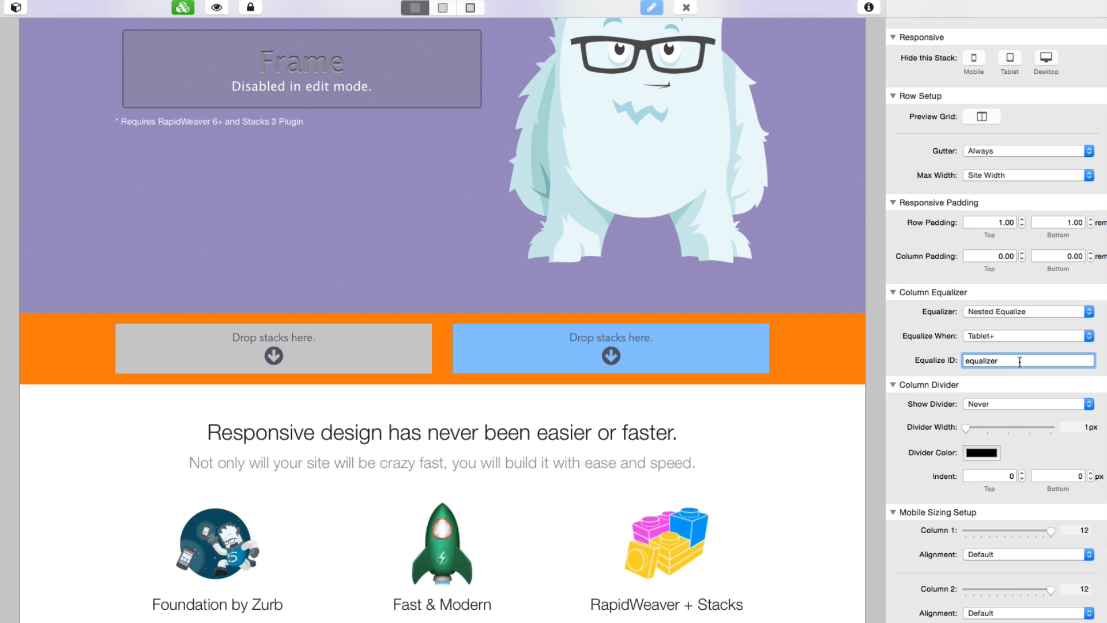
left_click(995, 310)
left_click(995, 289)
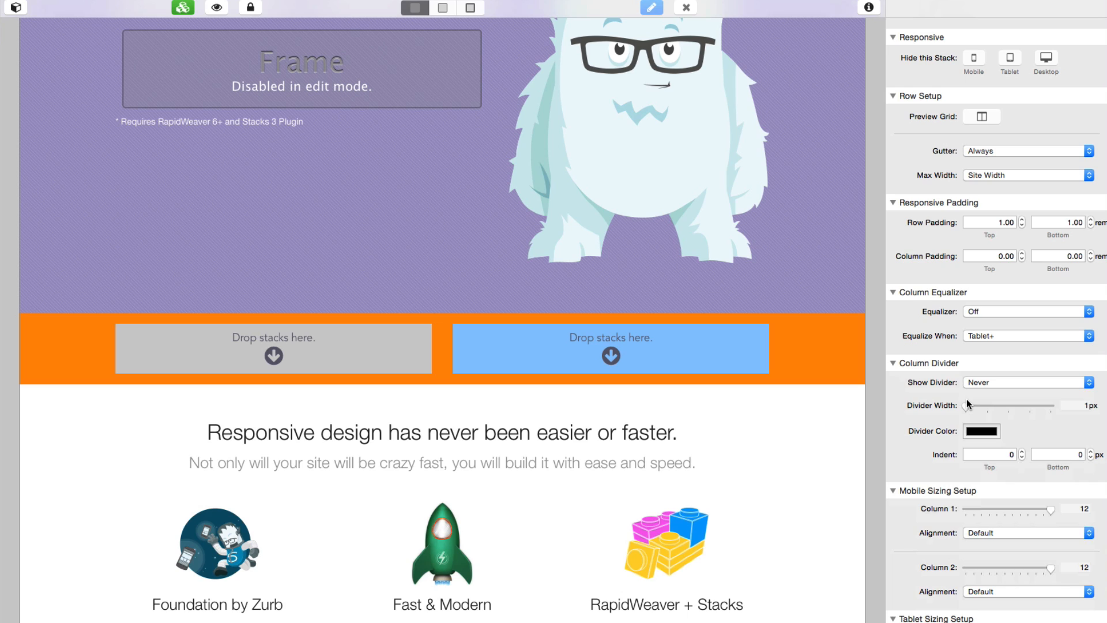
Show the column divider at Desktop+ with a 2px width and a black color at reduced opacity
left_click(990, 382)
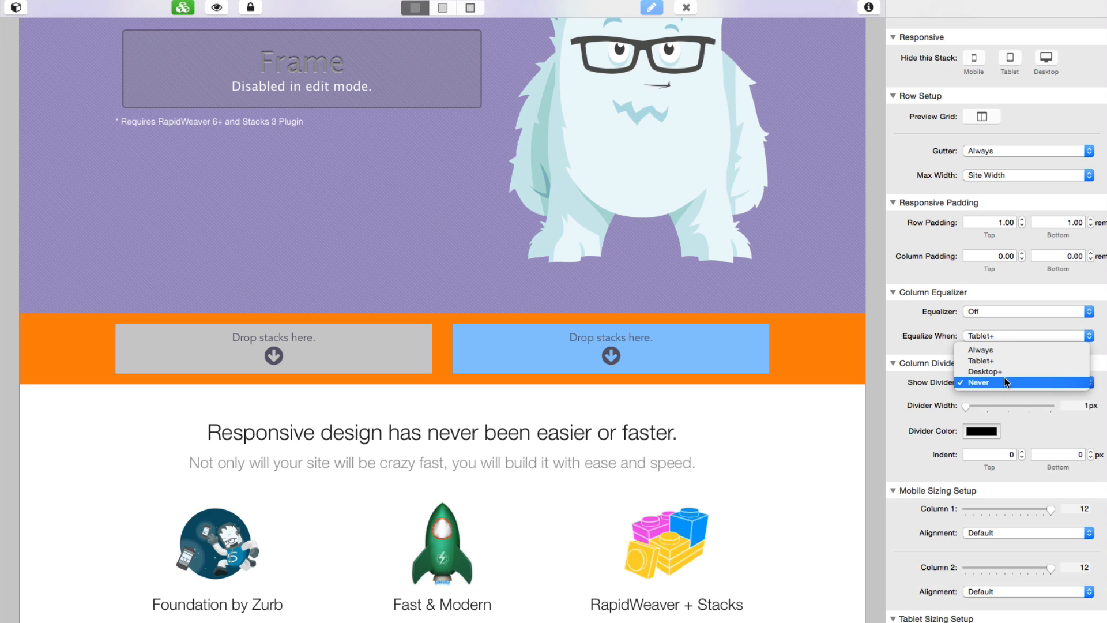
left_click(994, 371)
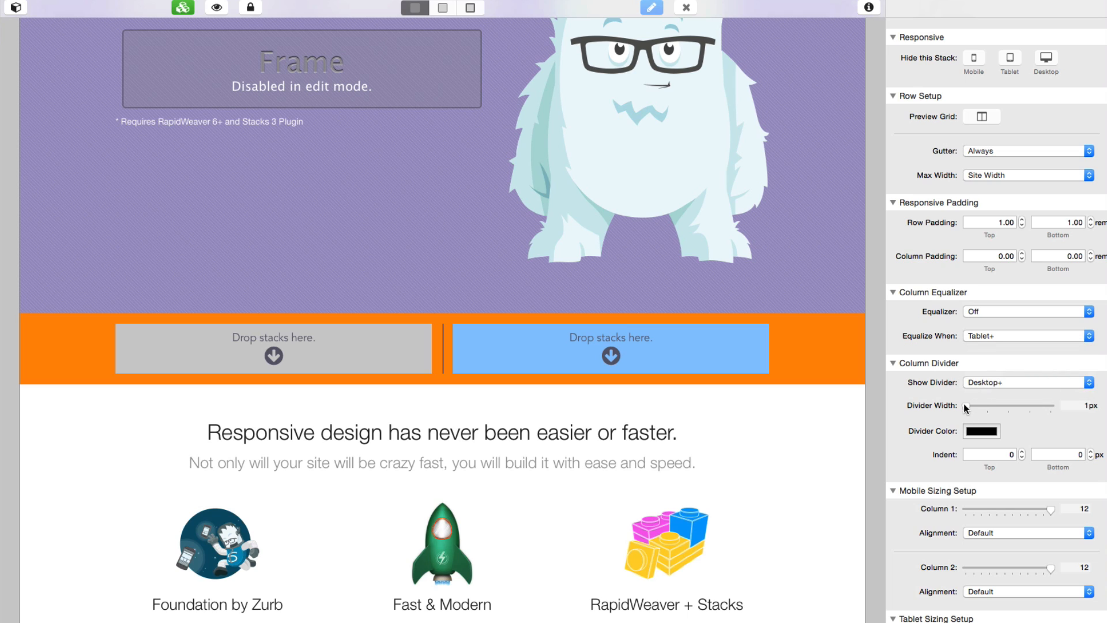
left_click_drag(966, 406, 985, 407)
left_click(981, 431)
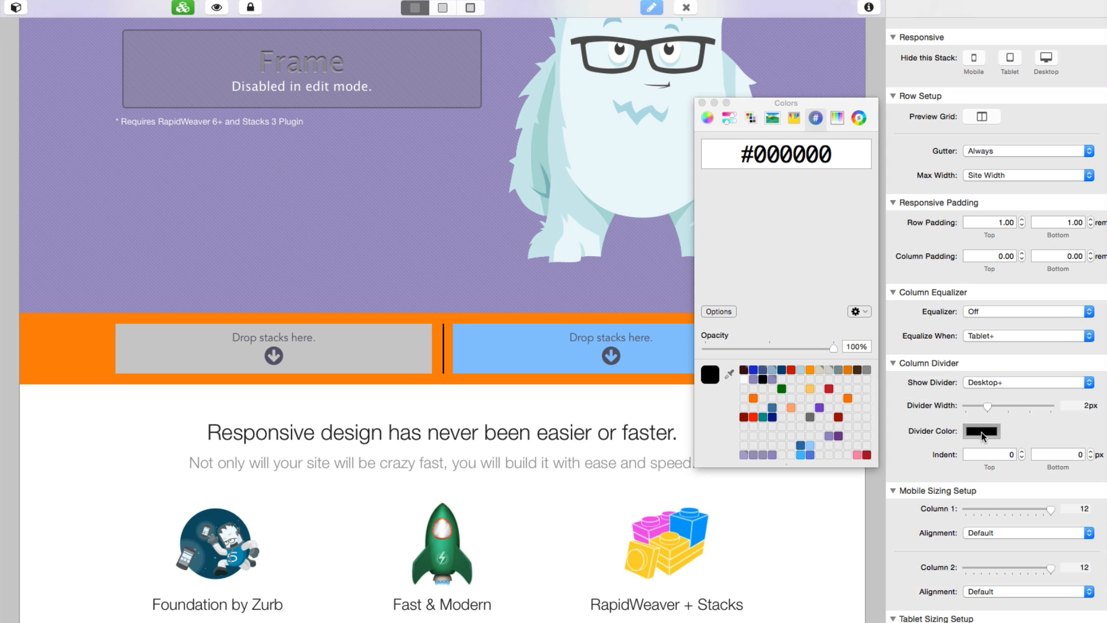
left_click_drag(833, 349, 728, 347)
left_click(702, 103)
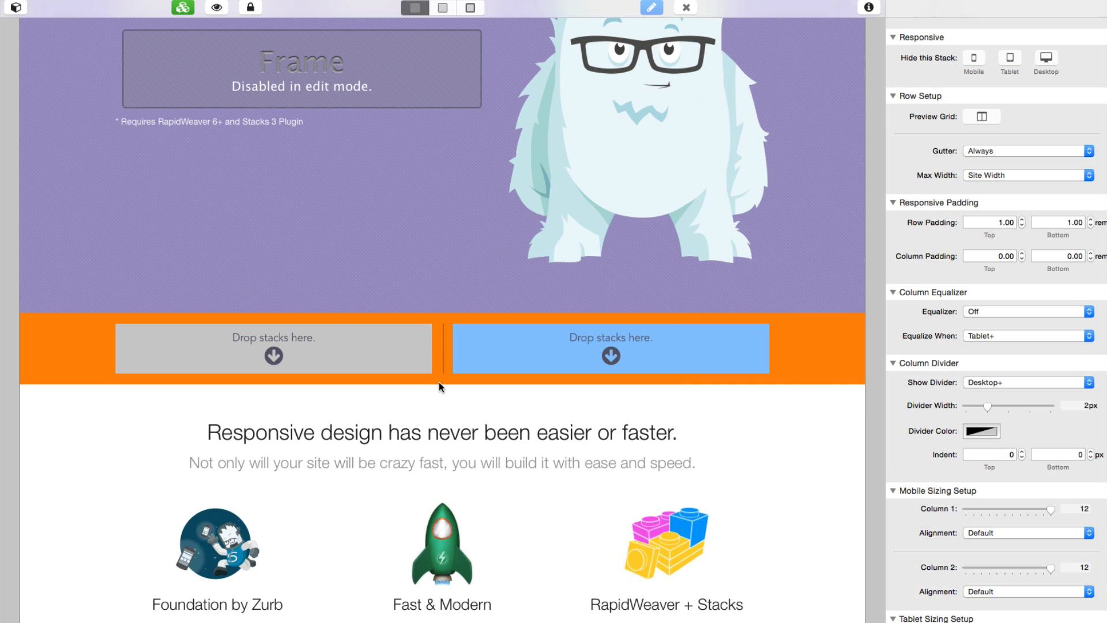
Set the column divider's indent to 15 px at the top and 11 px at the bottom
left_click(1021, 453)
left_click(1022, 452)
left_click(1091, 452)
left_click(1091, 451)
left_click(1091, 452)
left_click(1091, 452)
scroll(963, 545, "down", 5)
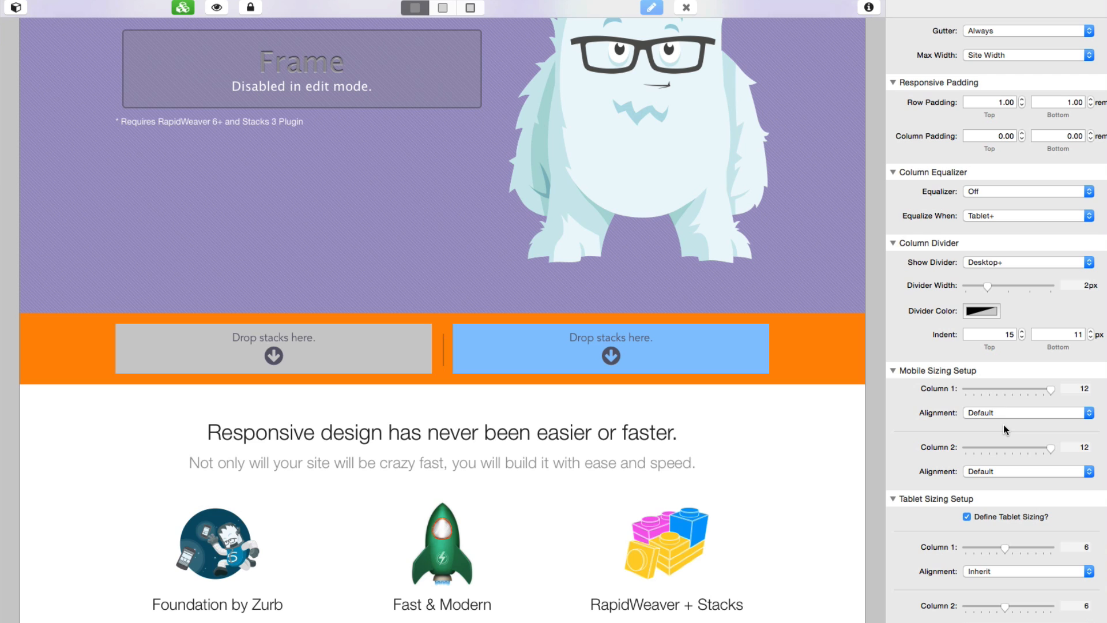
scroll(1003, 424, "up", 5)
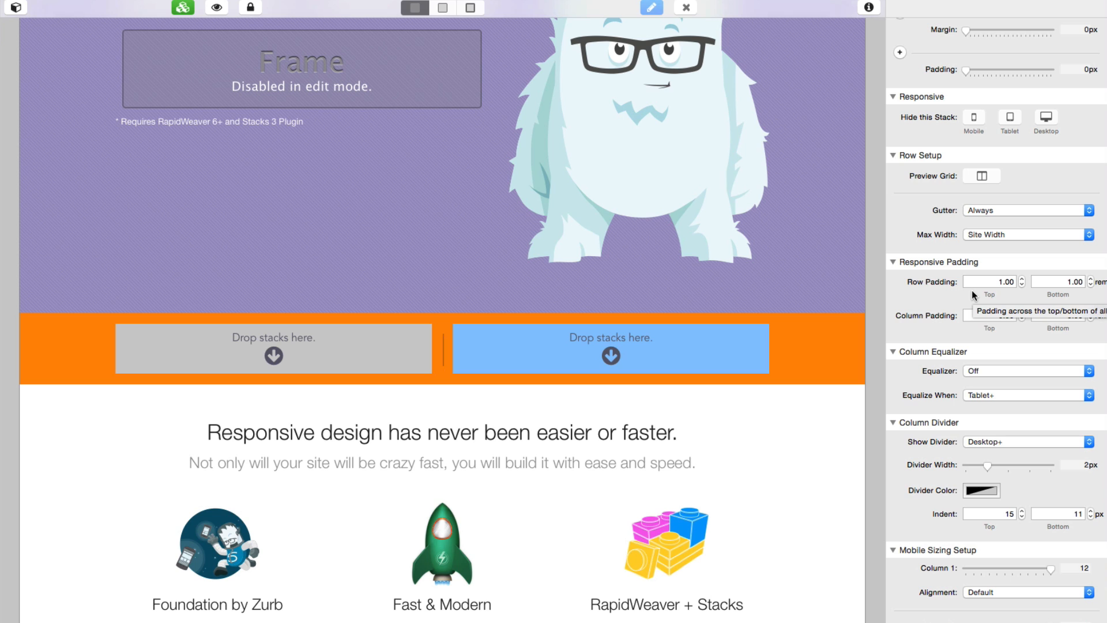
scroll(940, 520, "down", 5)
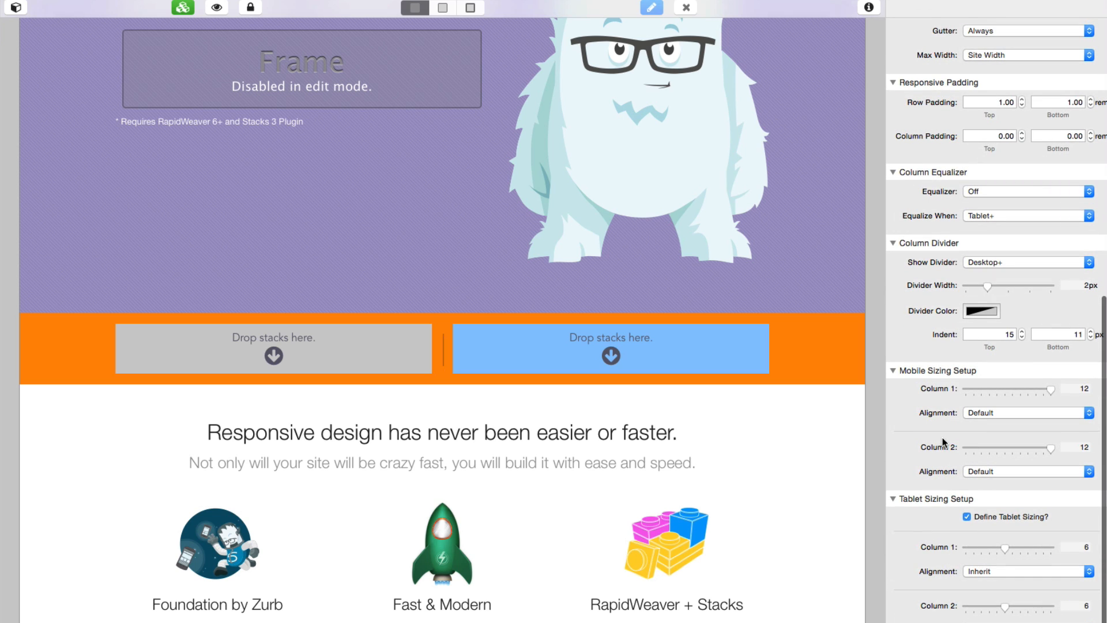
scroll(942, 438, "up", 6)
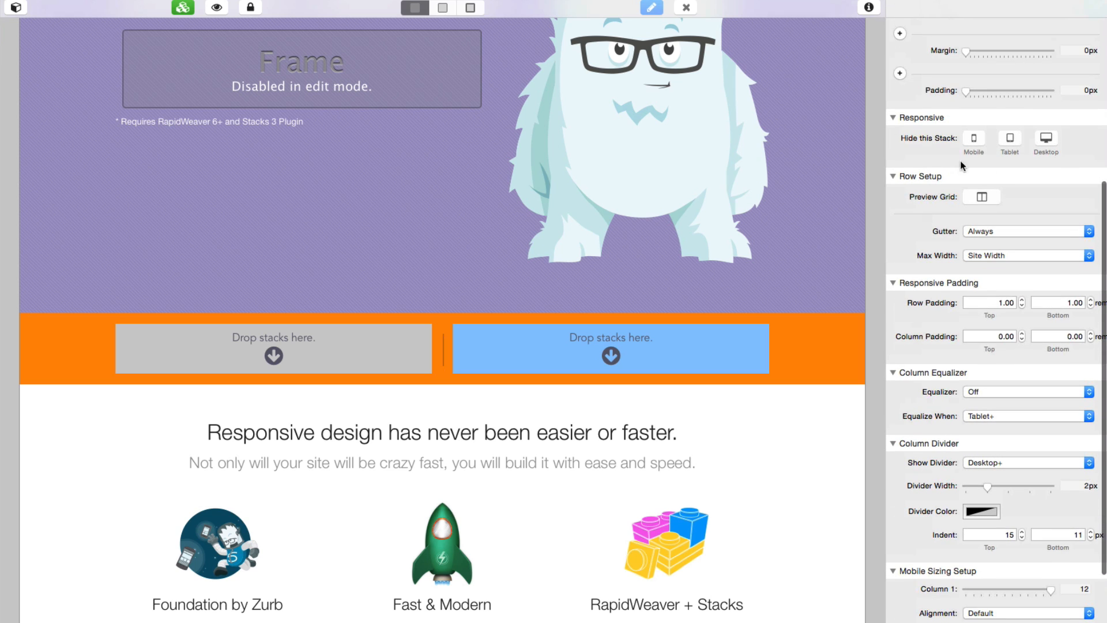
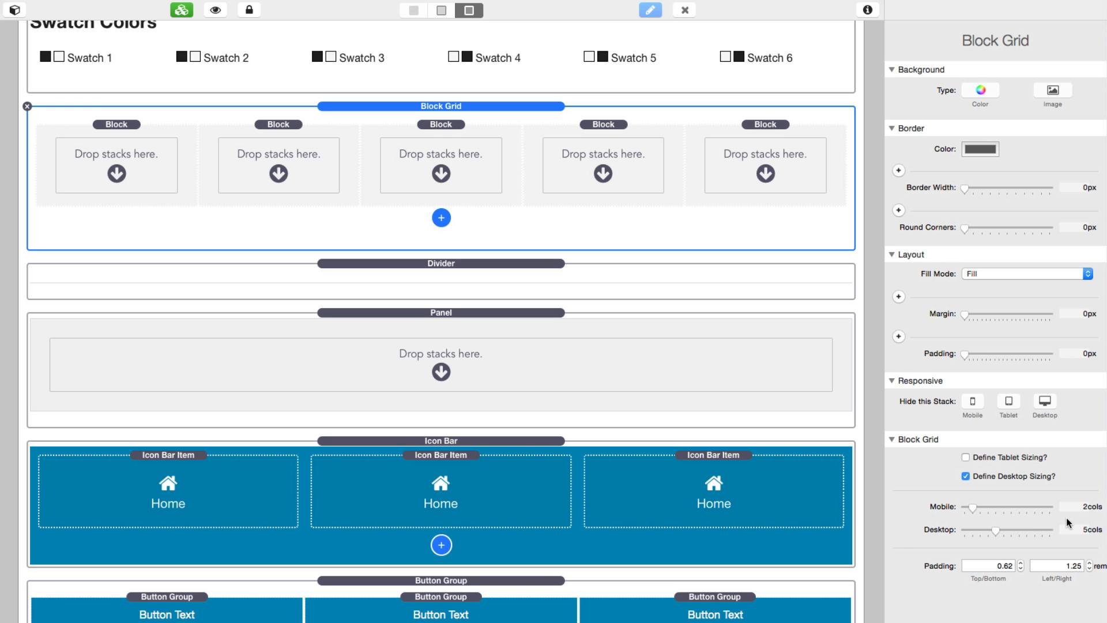
Add five more blocks to the Block Grid stack to fill a second row
left_click(442, 218)
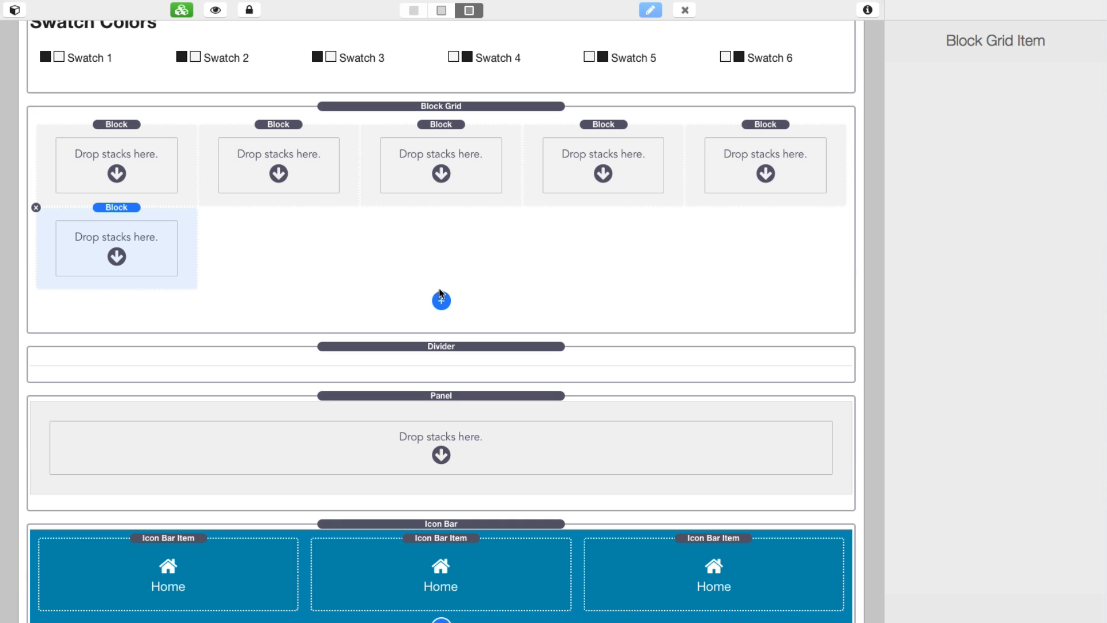
left_click(442, 301)
left_click(442, 301)
left_click(442, 301)
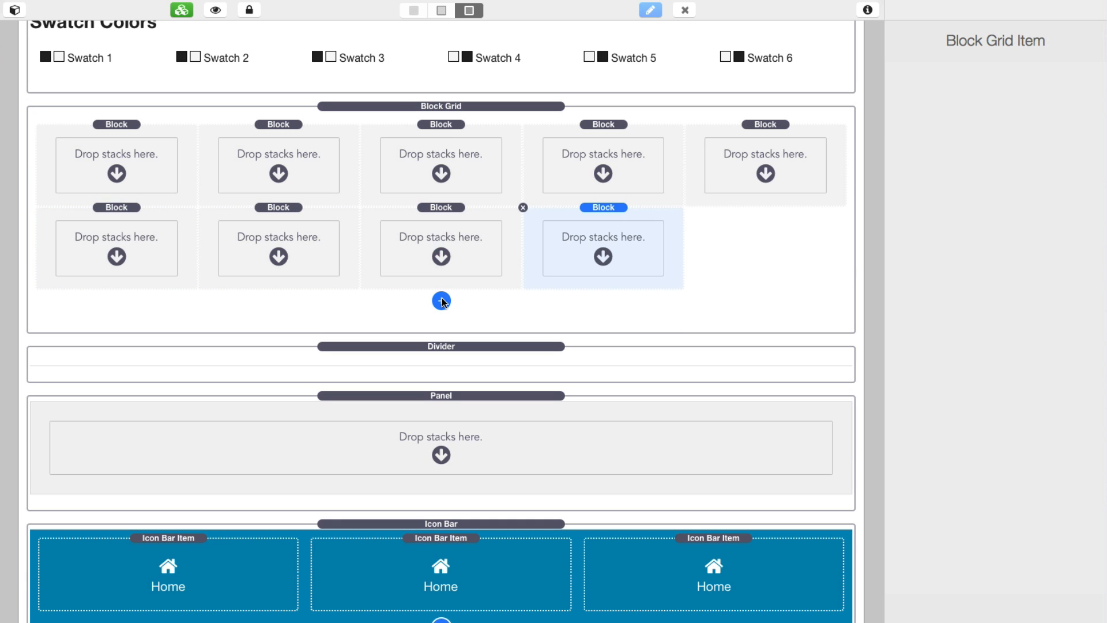
left_click(442, 301)
Try 4 desktop columns and tablet sizing on the Block Grid, and set its Desktop columns to 6 with tablet sizing off
left_click(465, 107)
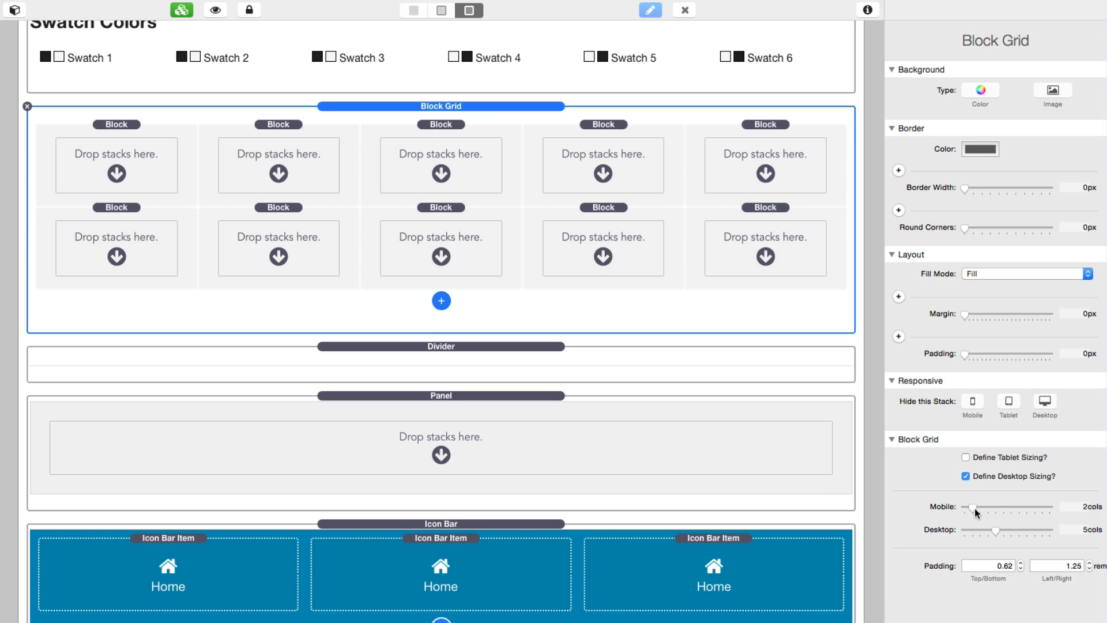
left_click_drag(994, 530, 988, 531)
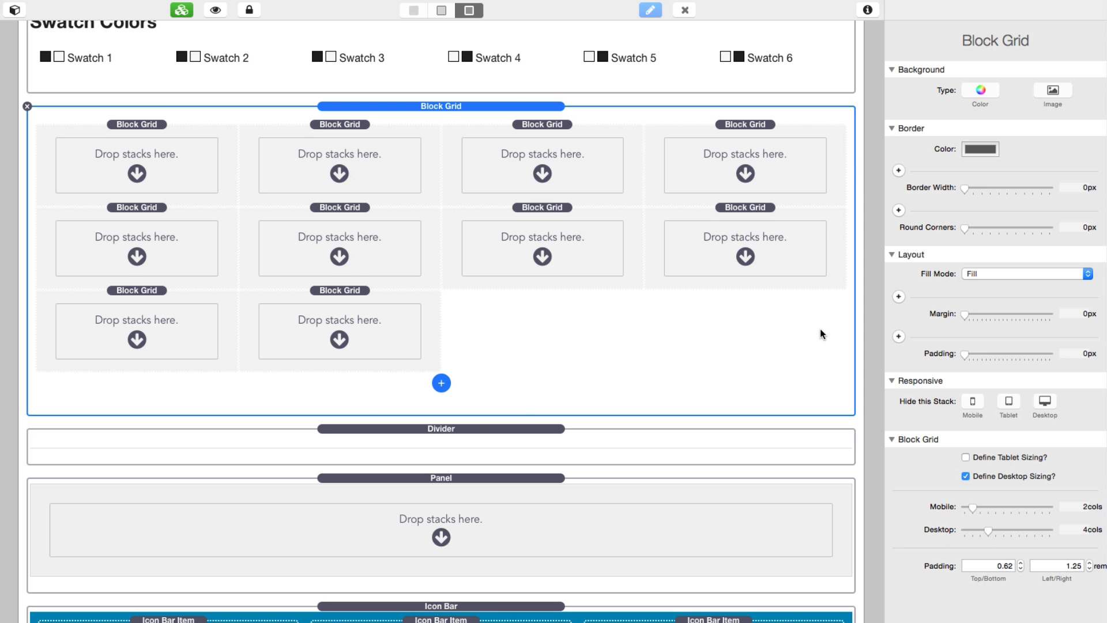
left_click(966, 457)
left_click(966, 457)
left_click_drag(989, 530, 1003, 529)
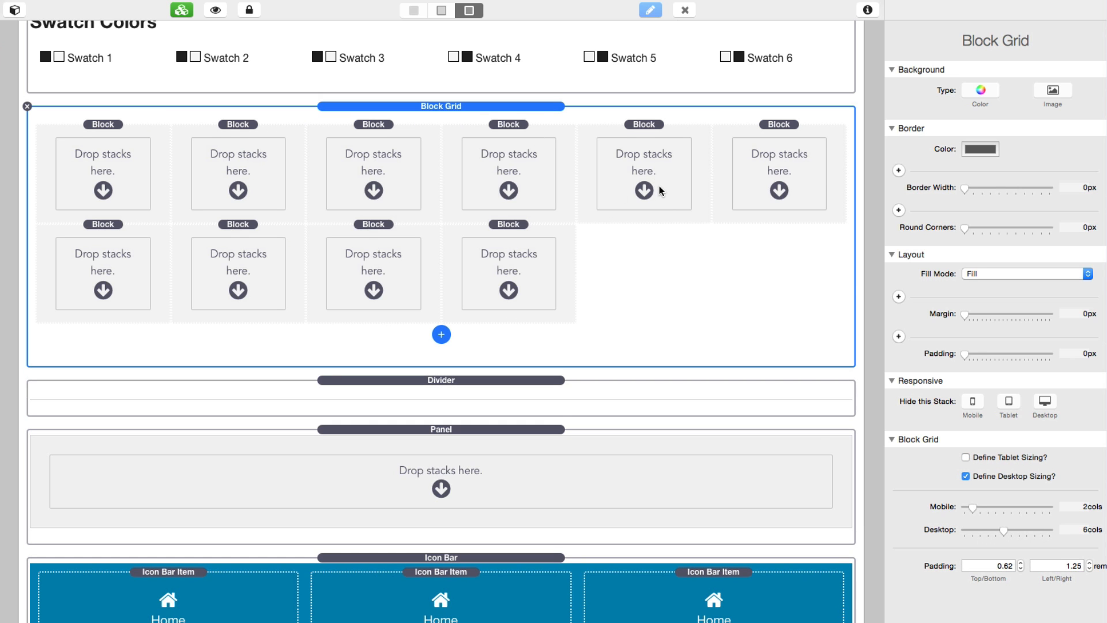
Check the settings of the last block in the Block Grid's second row, and reselect the whole Block Grid
left_click(510, 226)
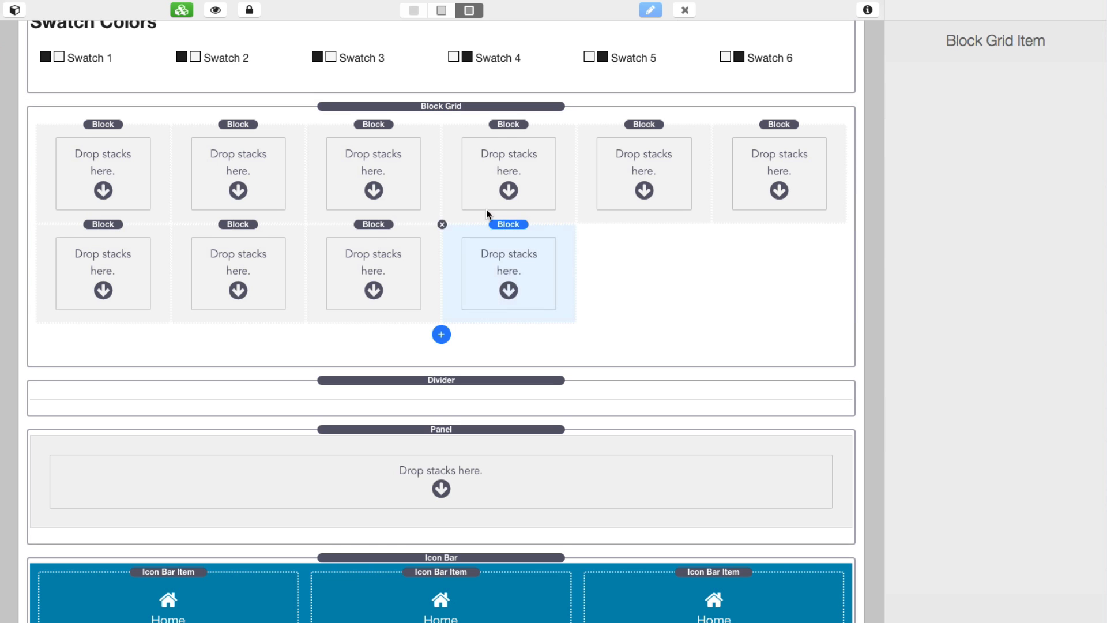
left_click_drag(486, 208, 383, 216)
left_click(475, 104)
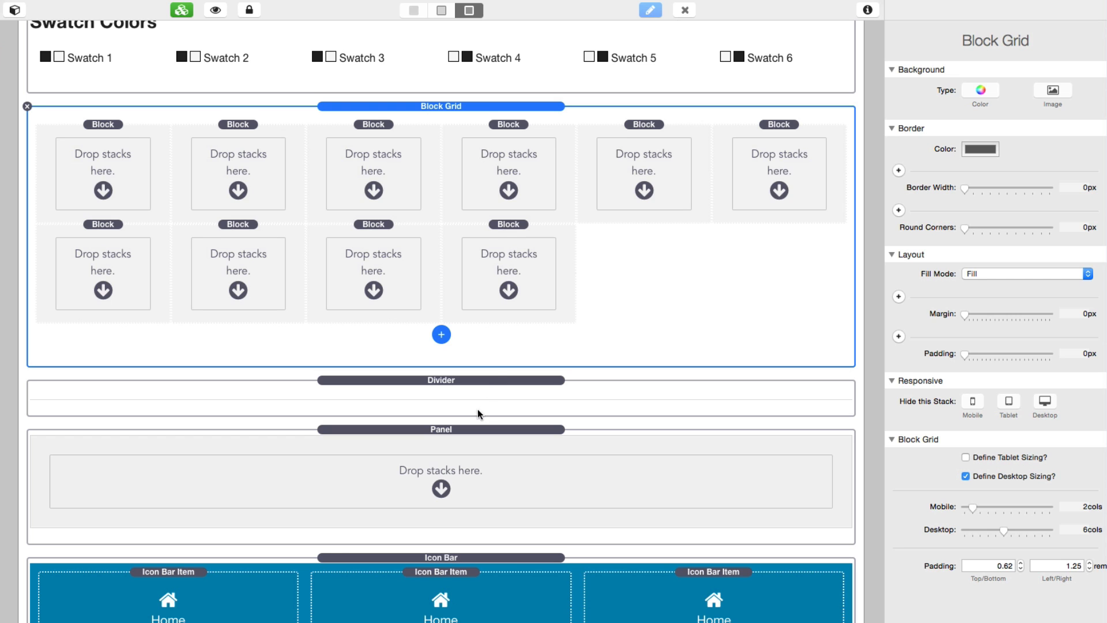
Try the Secondary and Swatch 4 site style colors on the Divider stack below the Block Grid
left_click(473, 387)
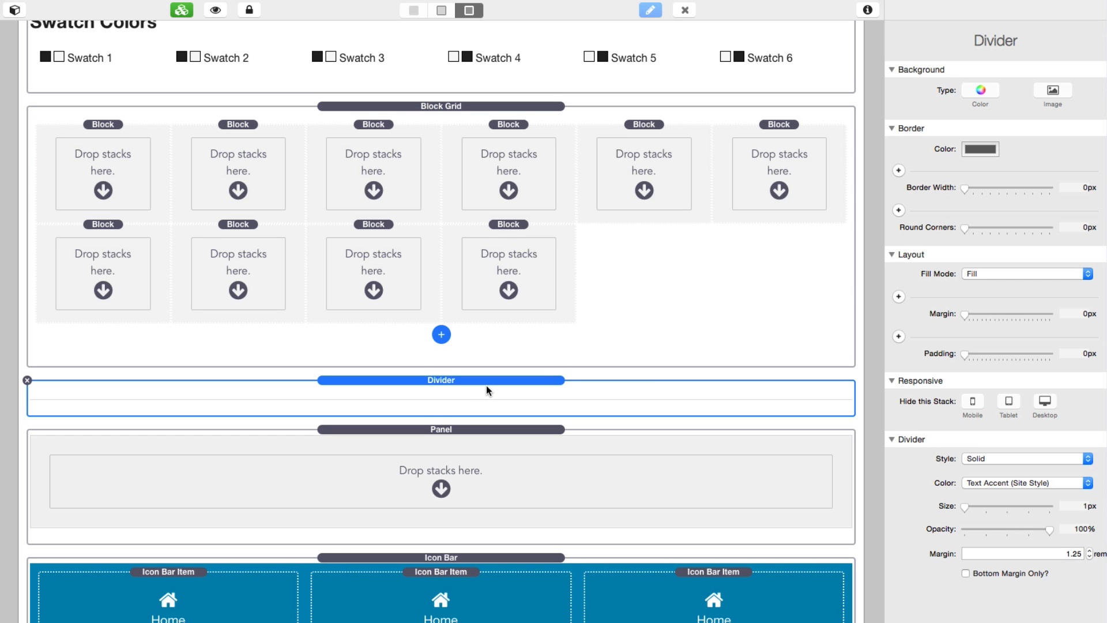
left_click(993, 485)
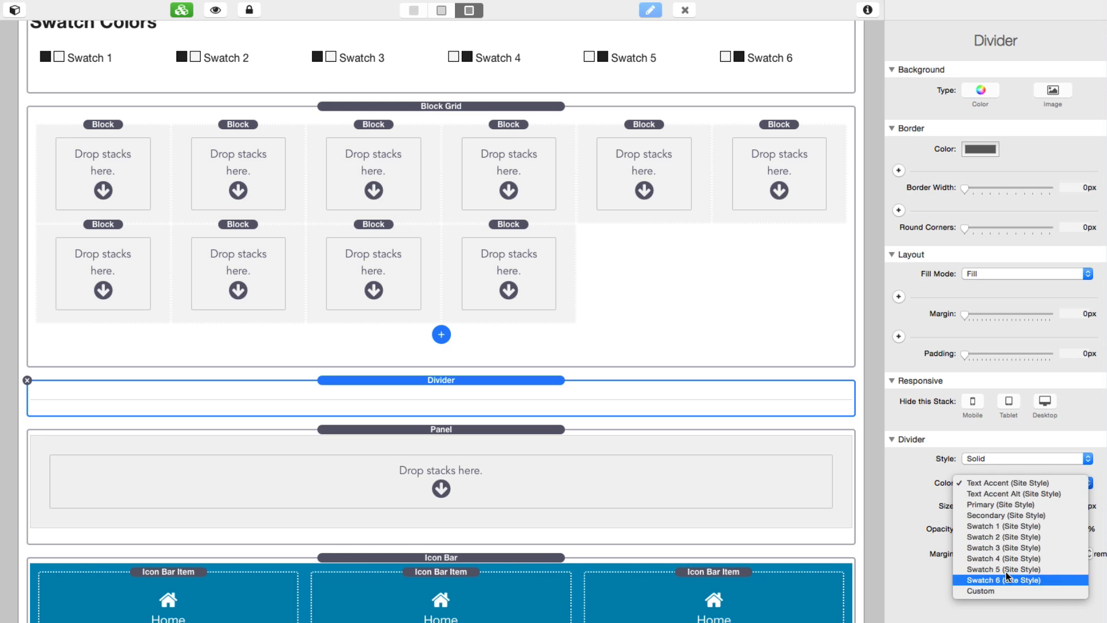
left_click(992, 517)
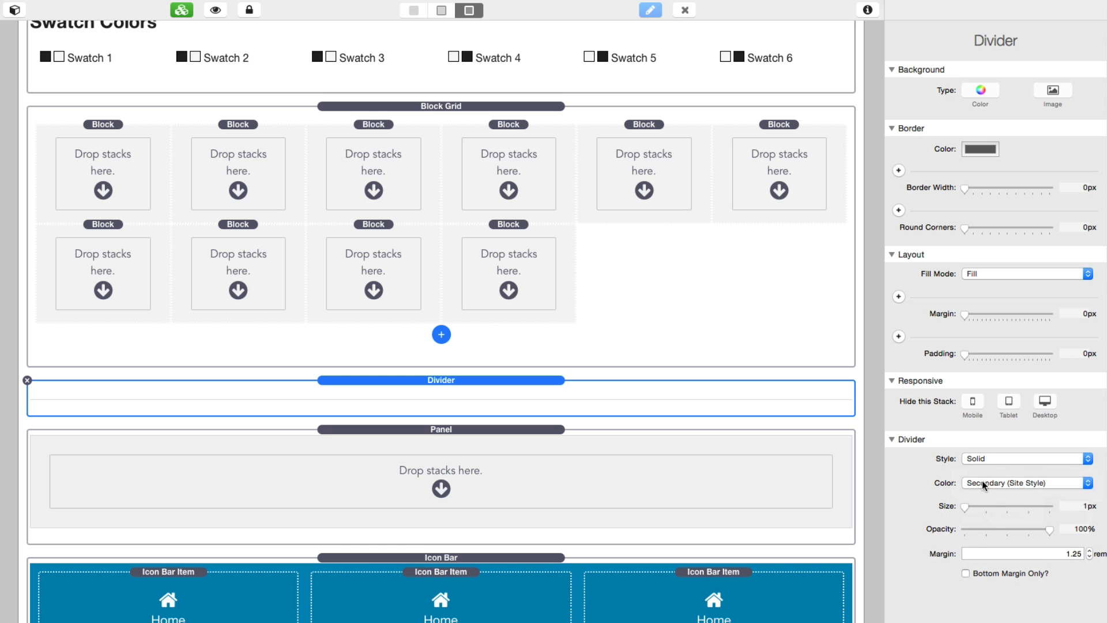
left_click(979, 481)
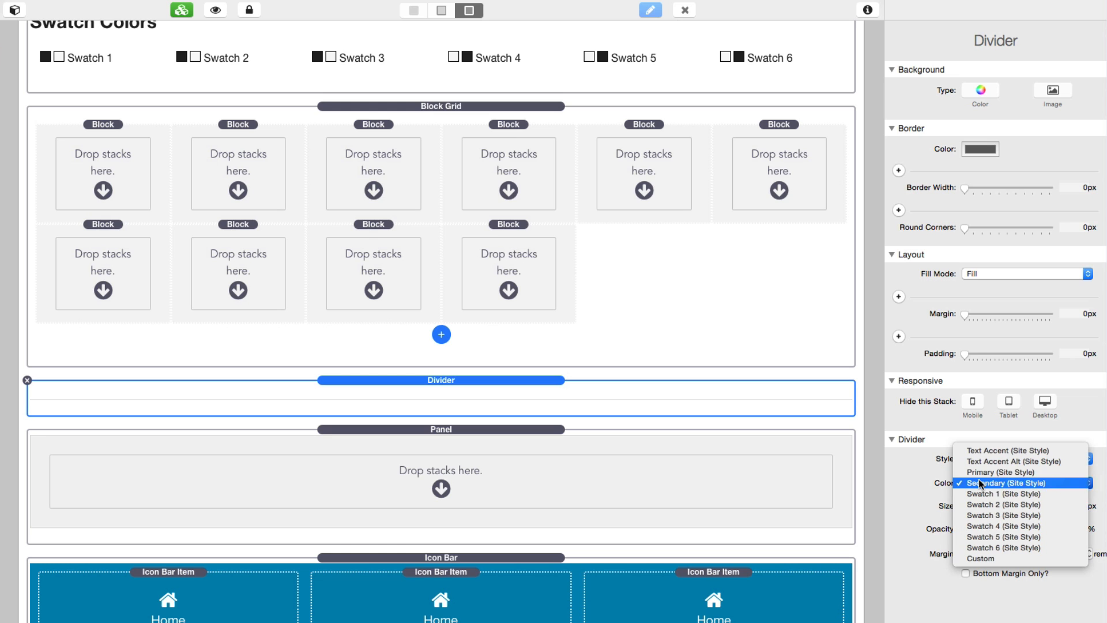
left_click(979, 529)
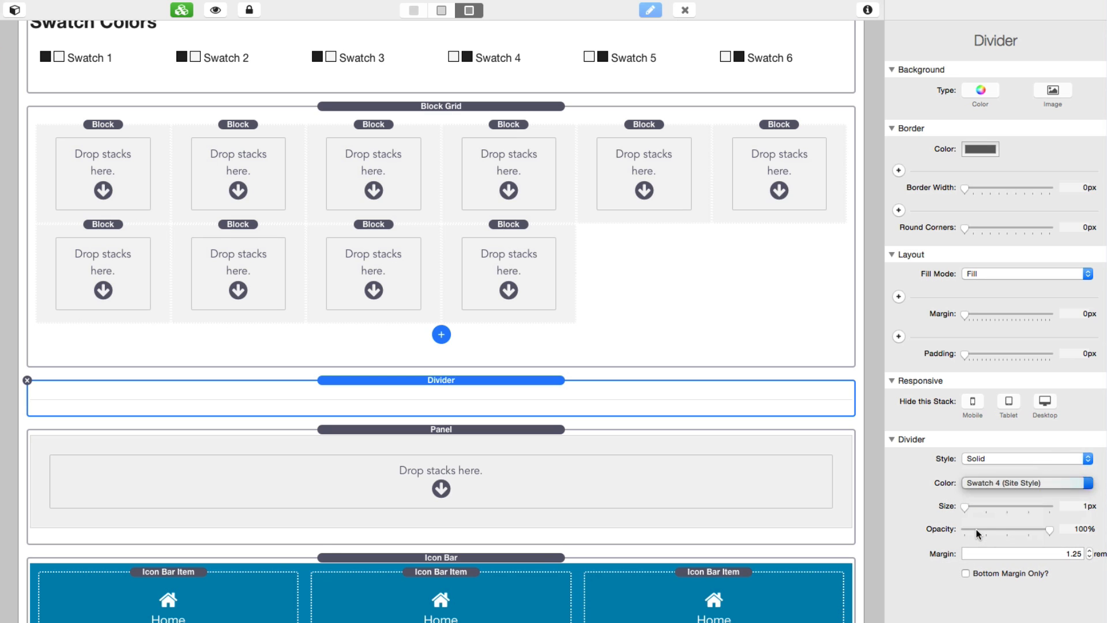
left_click(986, 489)
left_click(984, 460)
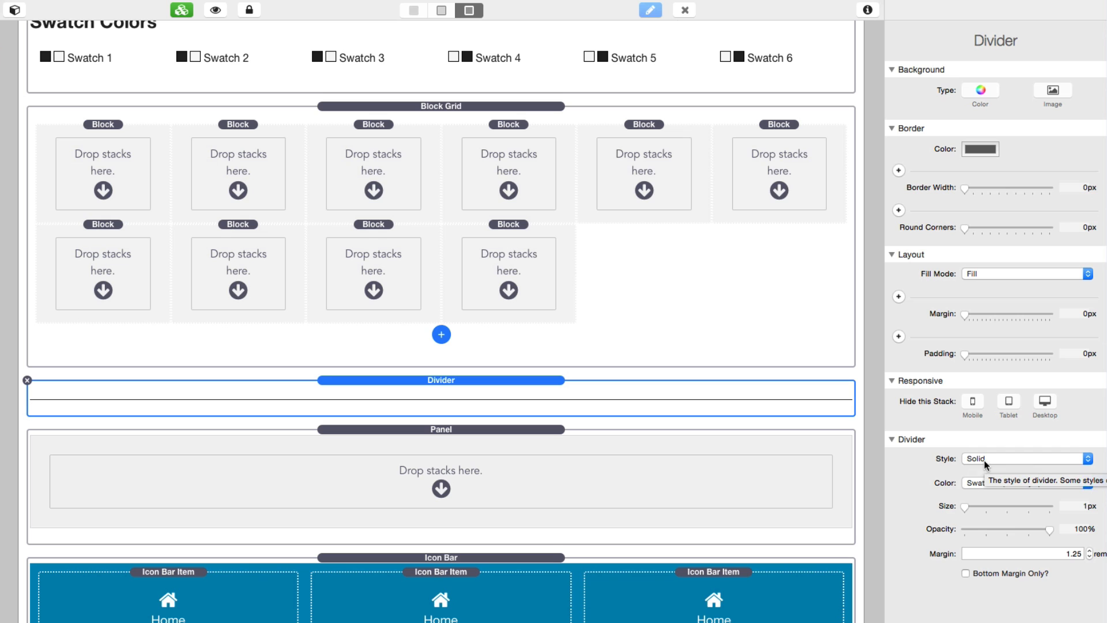
Look through the Divider's line styles, and set its color to Custom with the default custom color kept
left_click(989, 457)
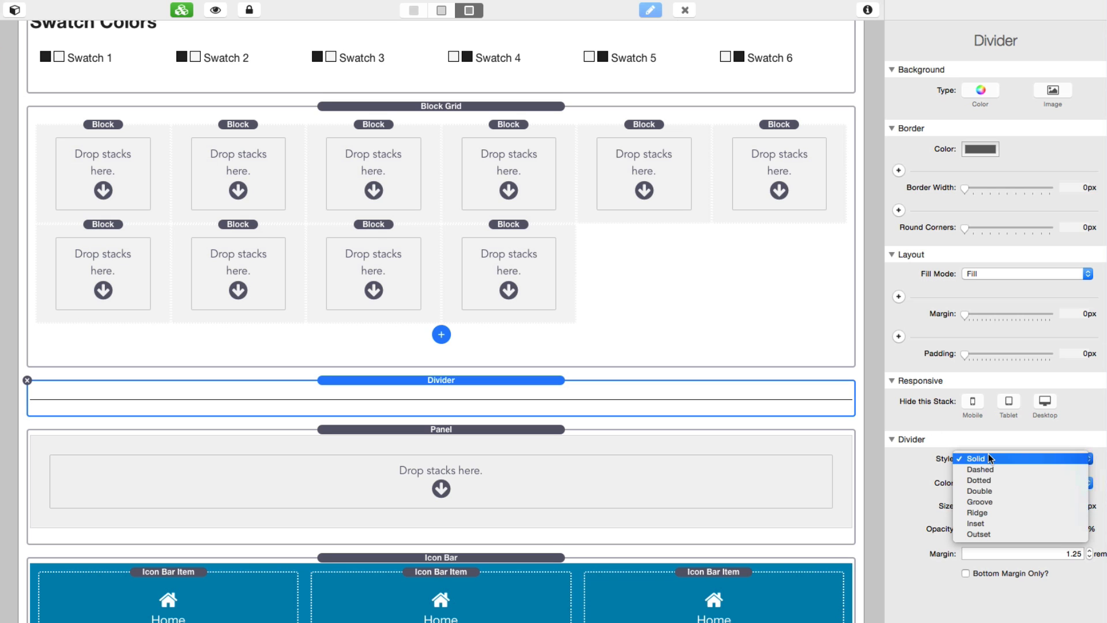
left_click(935, 458)
left_click(973, 487)
left_click(983, 538)
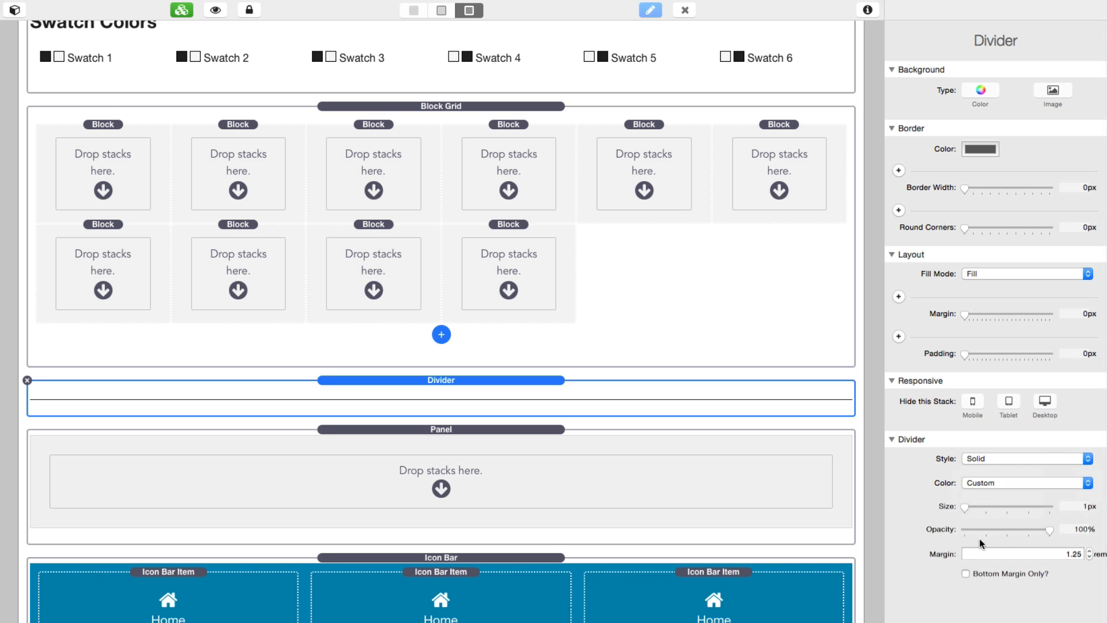
left_click(982, 510)
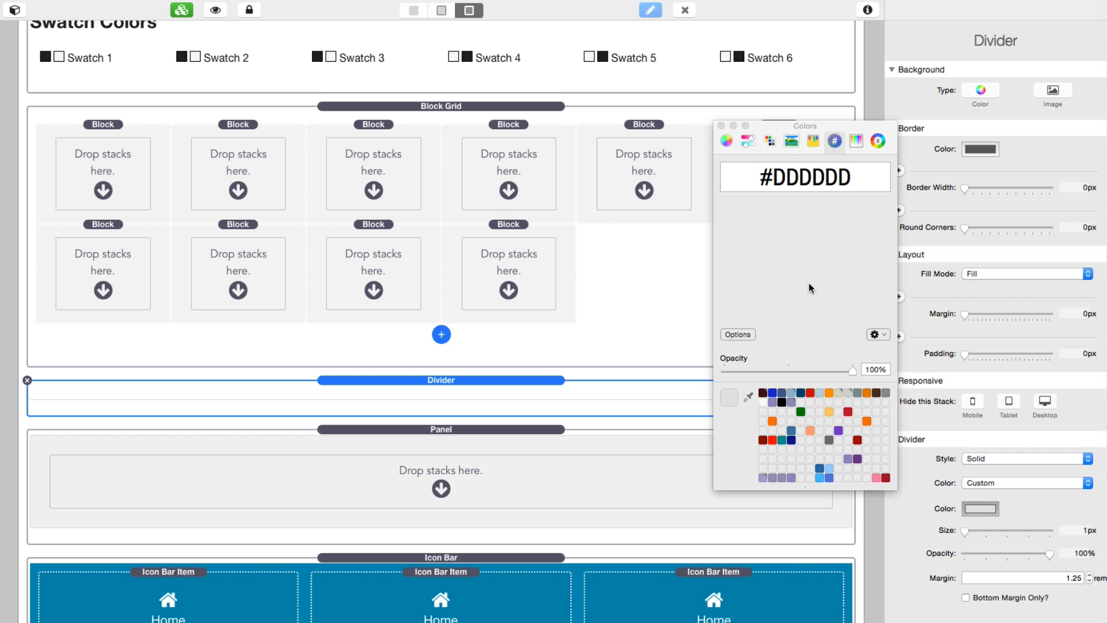
left_click(721, 126)
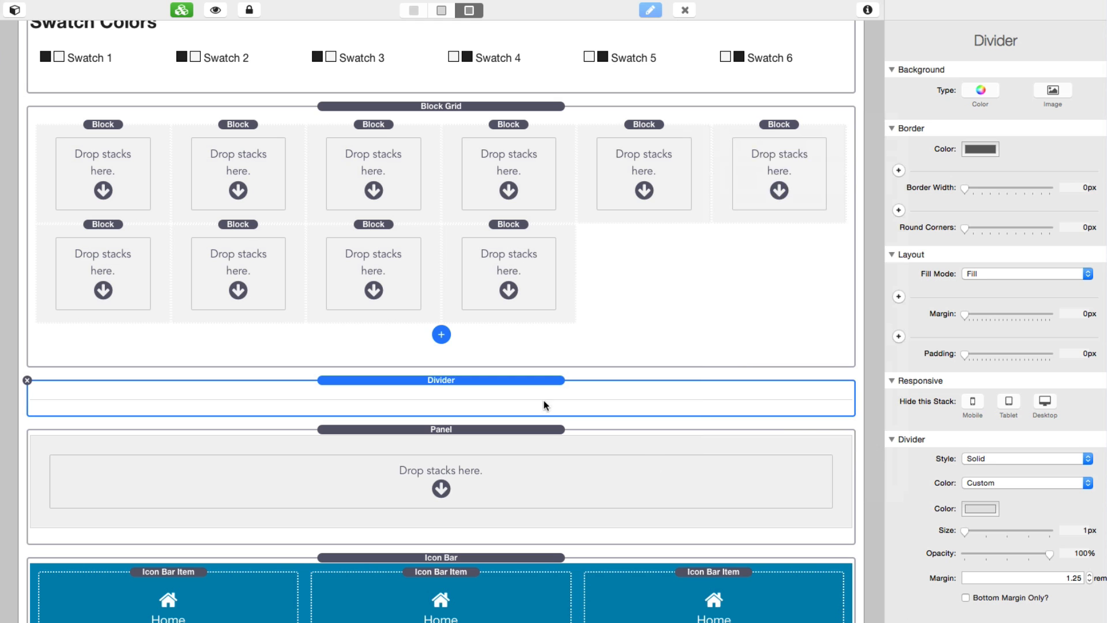
Try the Swatch 1 and Swatch 2 styles on the Panel stack, and return it to Secondary
left_click(474, 434)
scroll(474, 434, "down", 2)
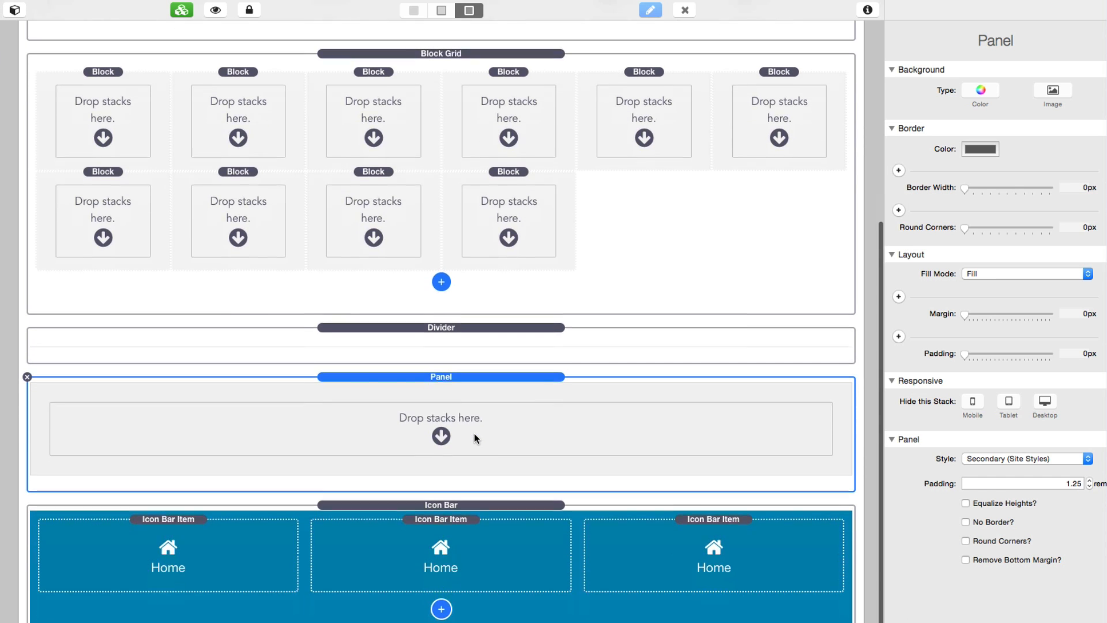
left_click(1000, 464)
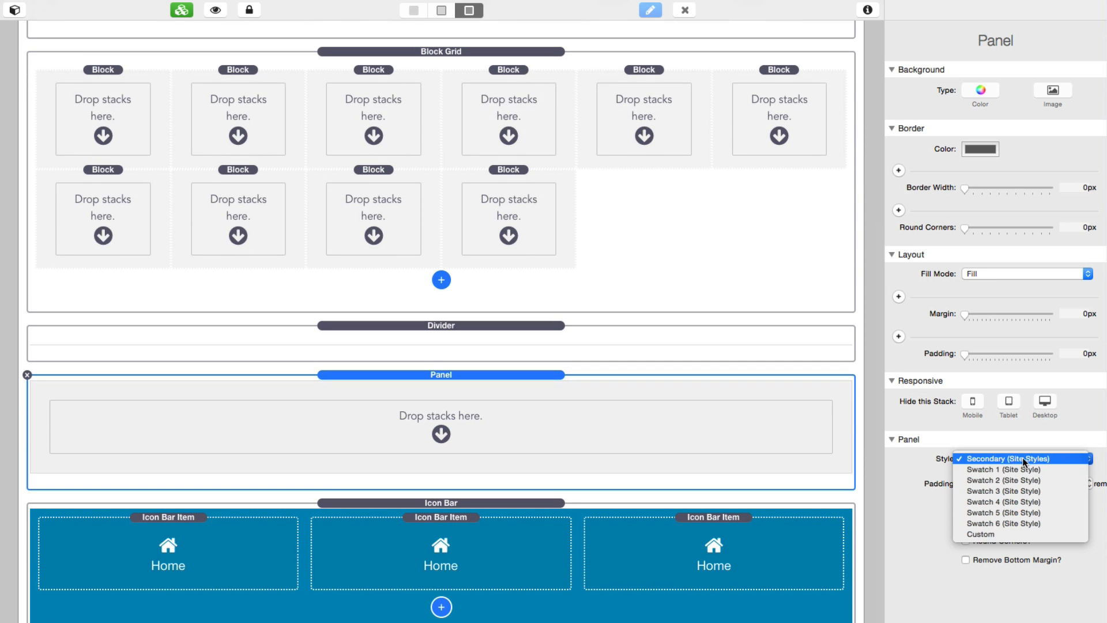
left_click(1026, 470)
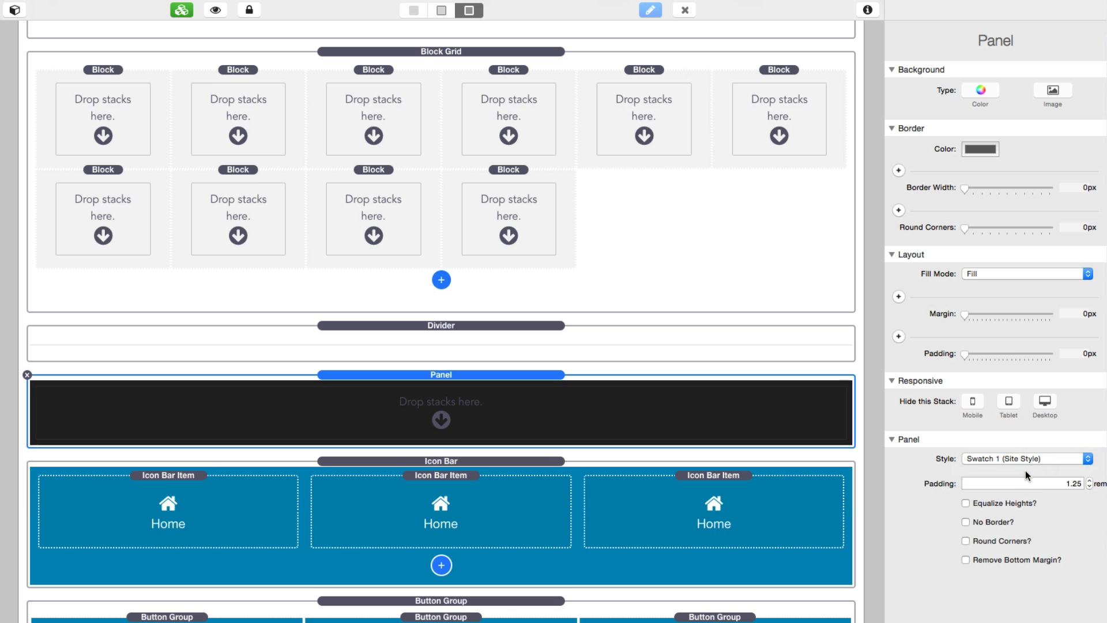
left_click(997, 461)
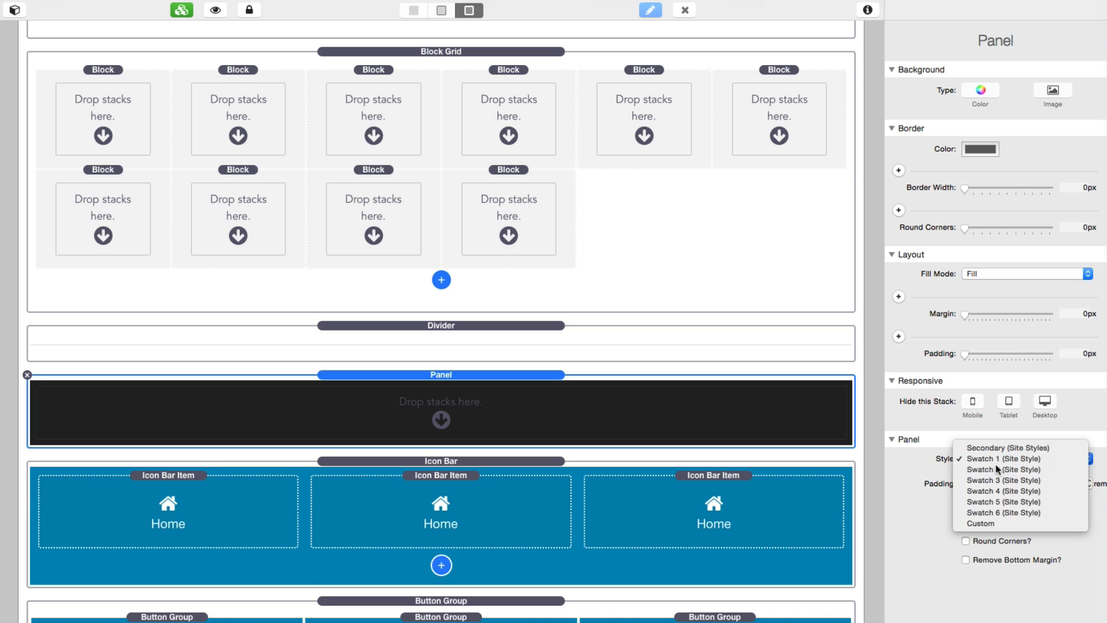
left_click(998, 468)
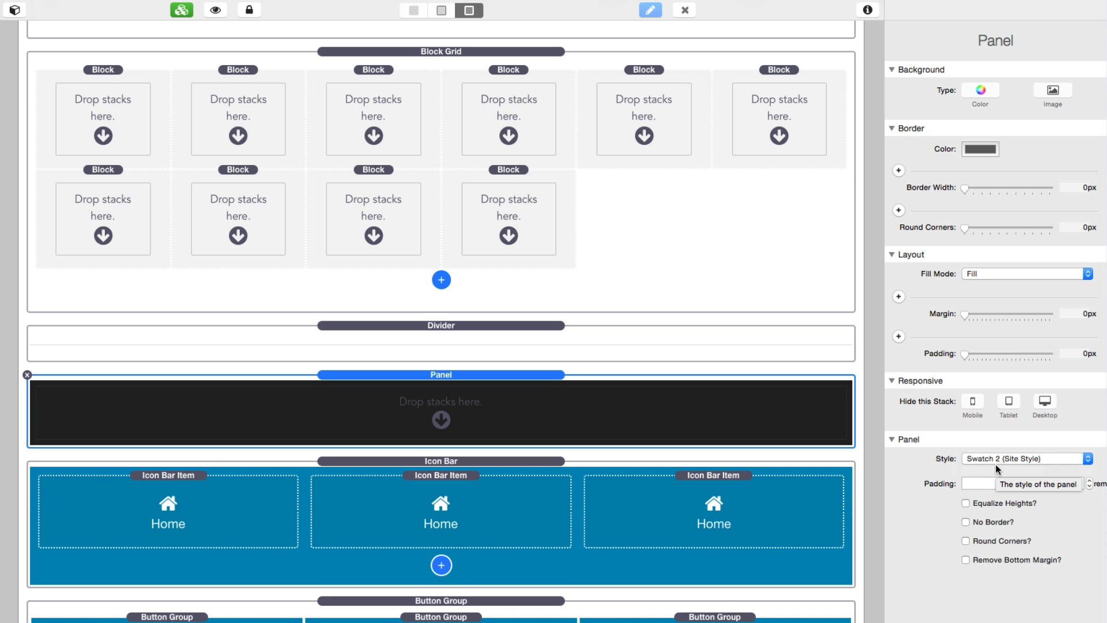
left_click(986, 454)
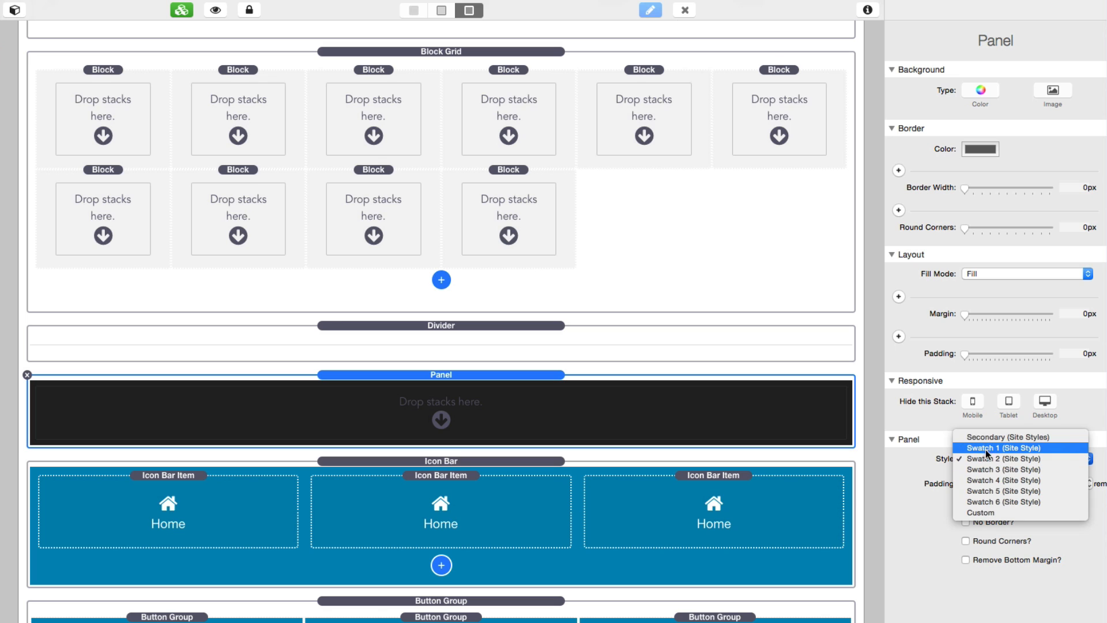
left_click(985, 438)
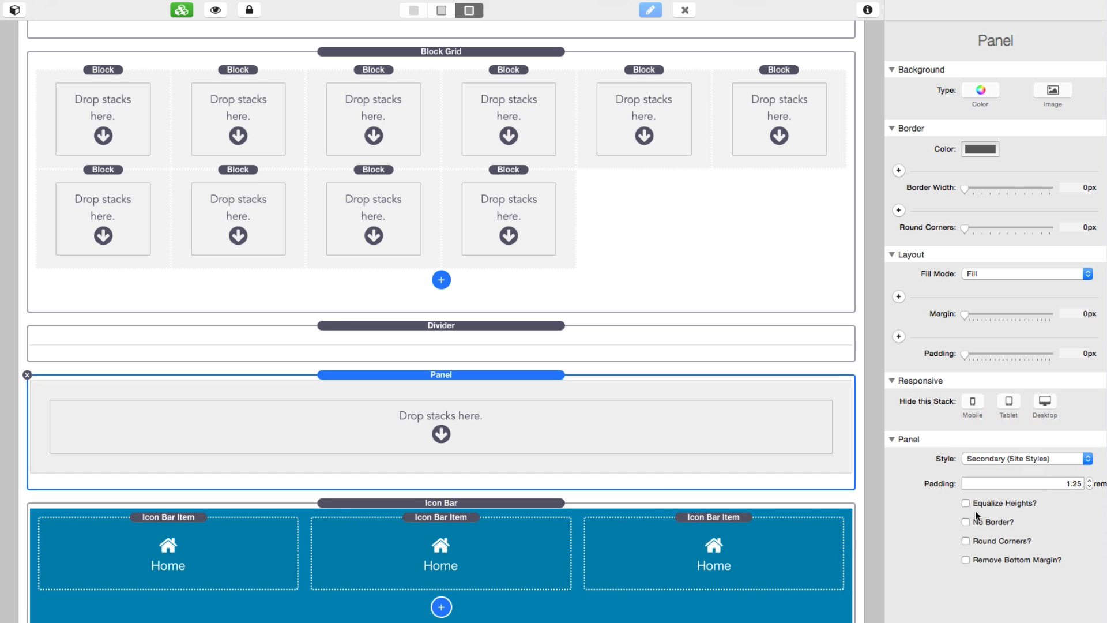
Add two more items to the Icon Bar stack
left_click(508, 499)
scroll(508, 500, "down", 3)
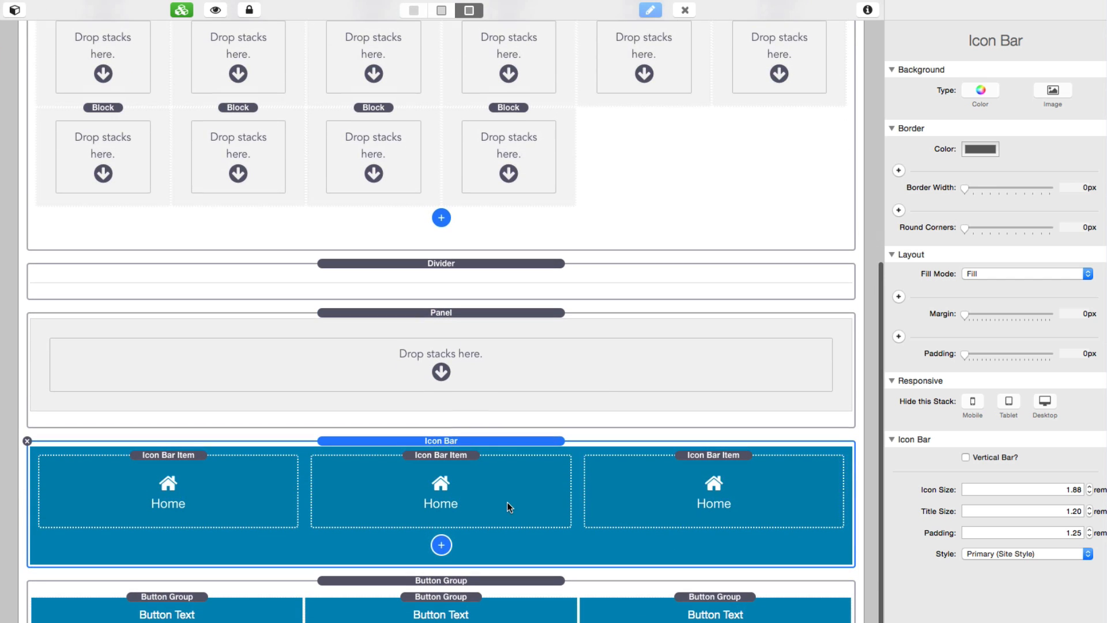
left_click(440, 546)
left_click(440, 545)
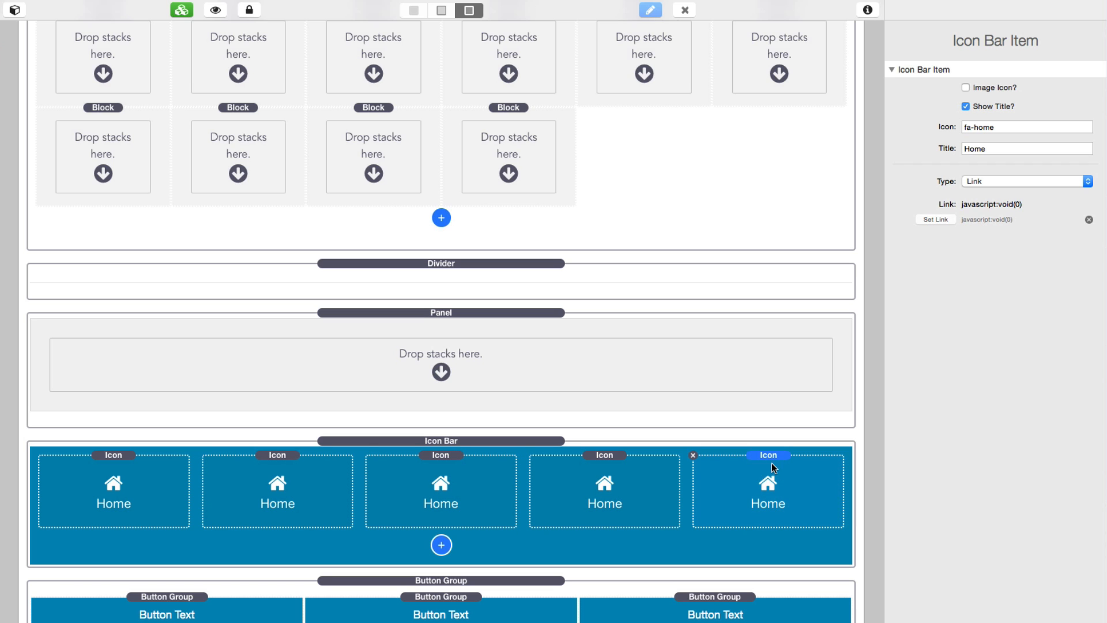
Check the icon name of the last Icon Bar item and set its type to Open Dropdown
left_click(1018, 127)
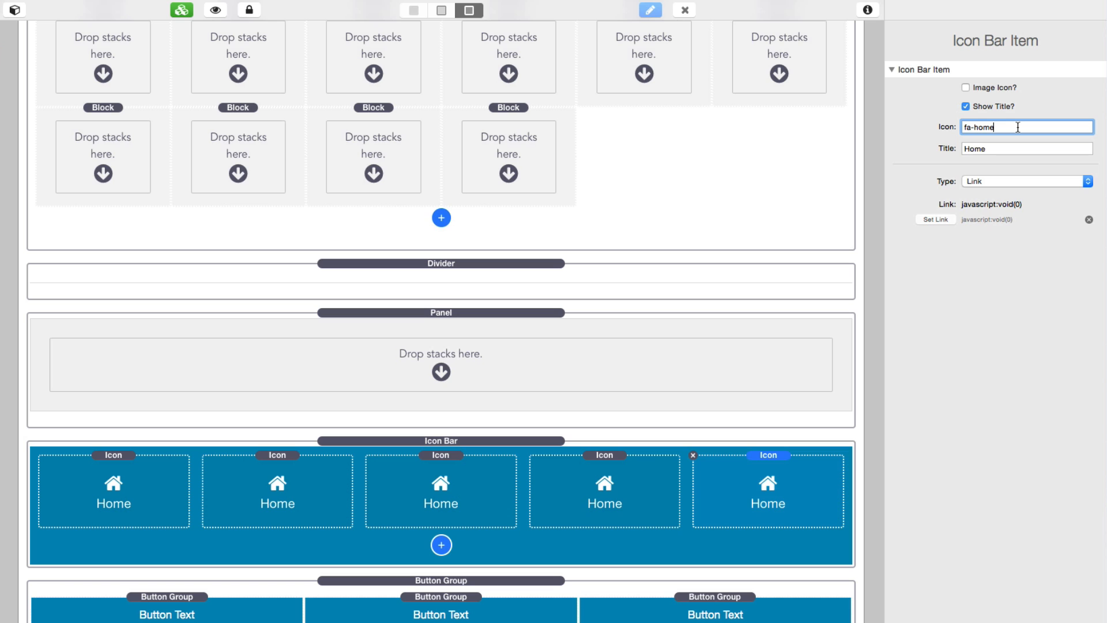
left_click(987, 181)
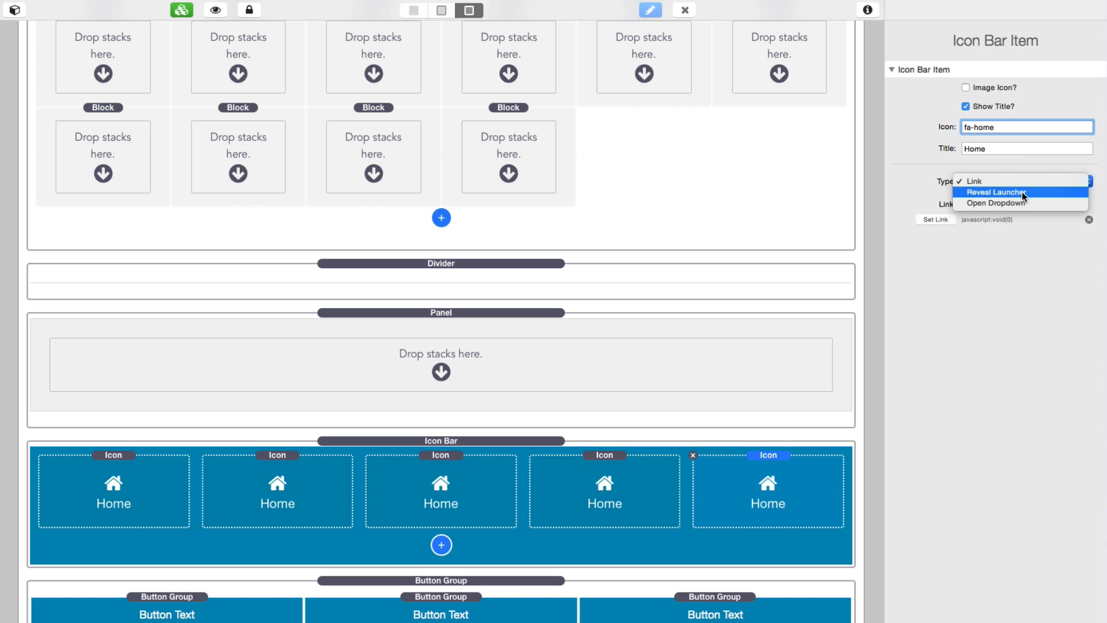
left_click(1022, 199)
left_click(1006, 182)
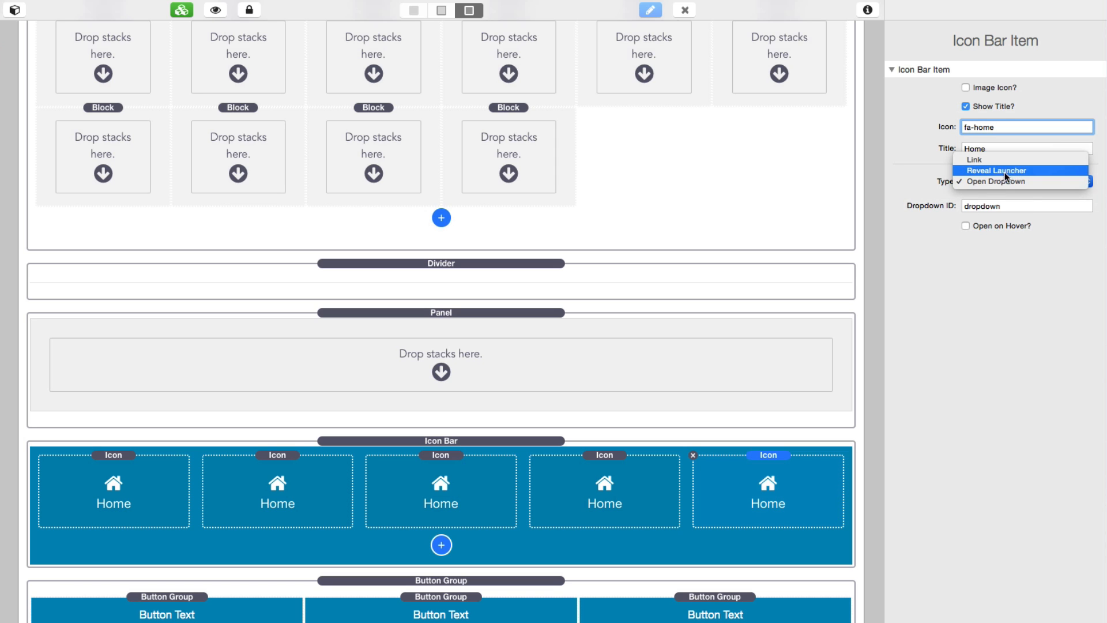
left_click(994, 151)
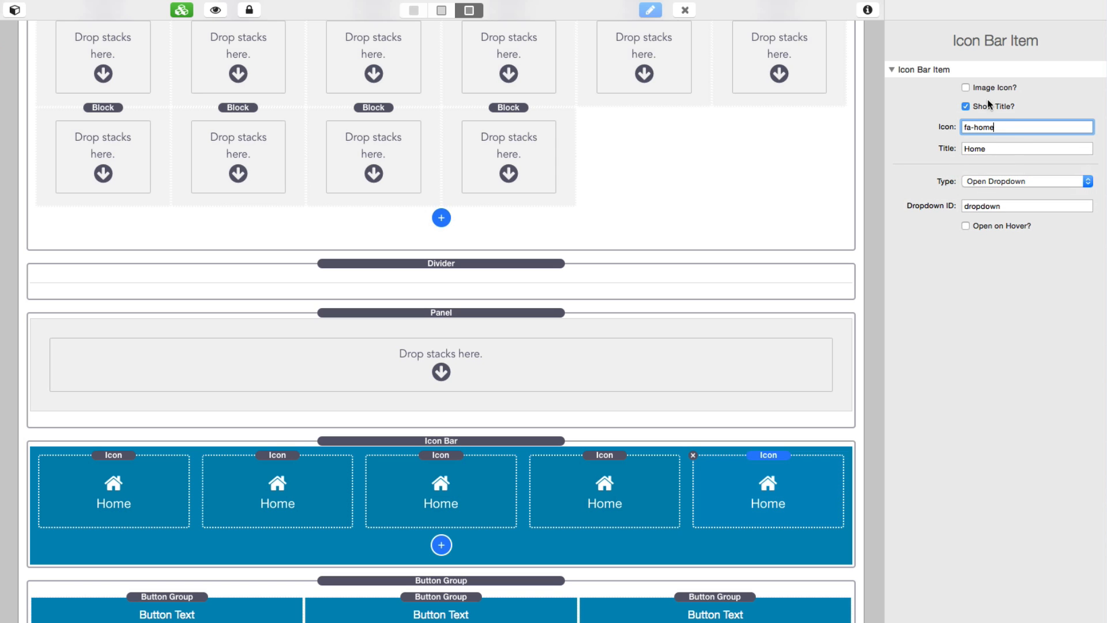
Try the image icon option on the last Icon Bar item, turn it off again, and reselect the whole Icon Bar
left_click(966, 89)
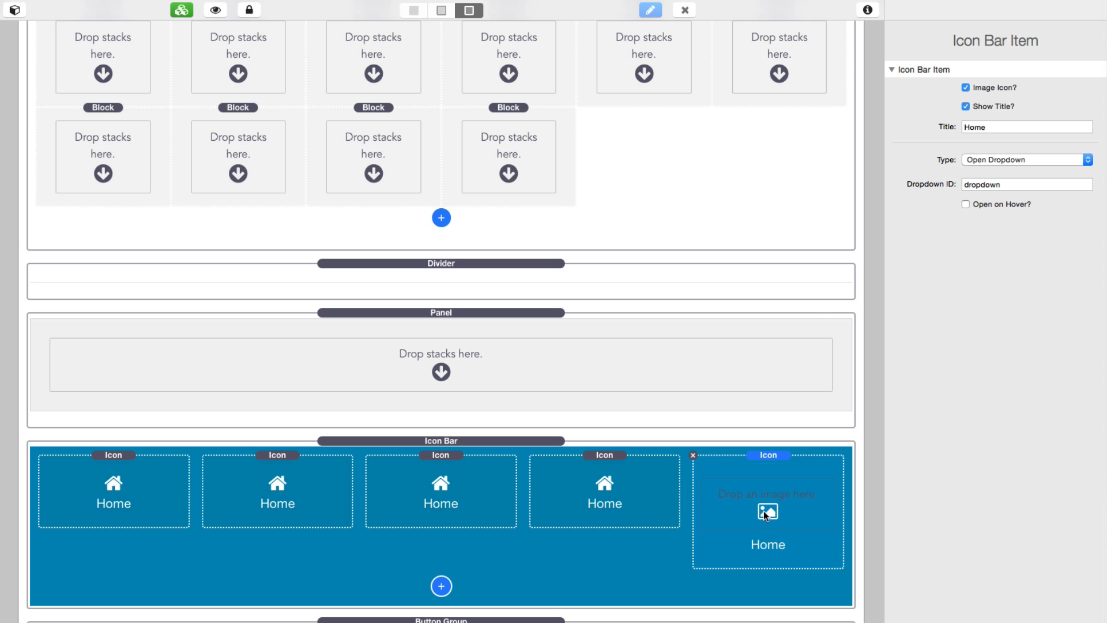
left_click(966, 88)
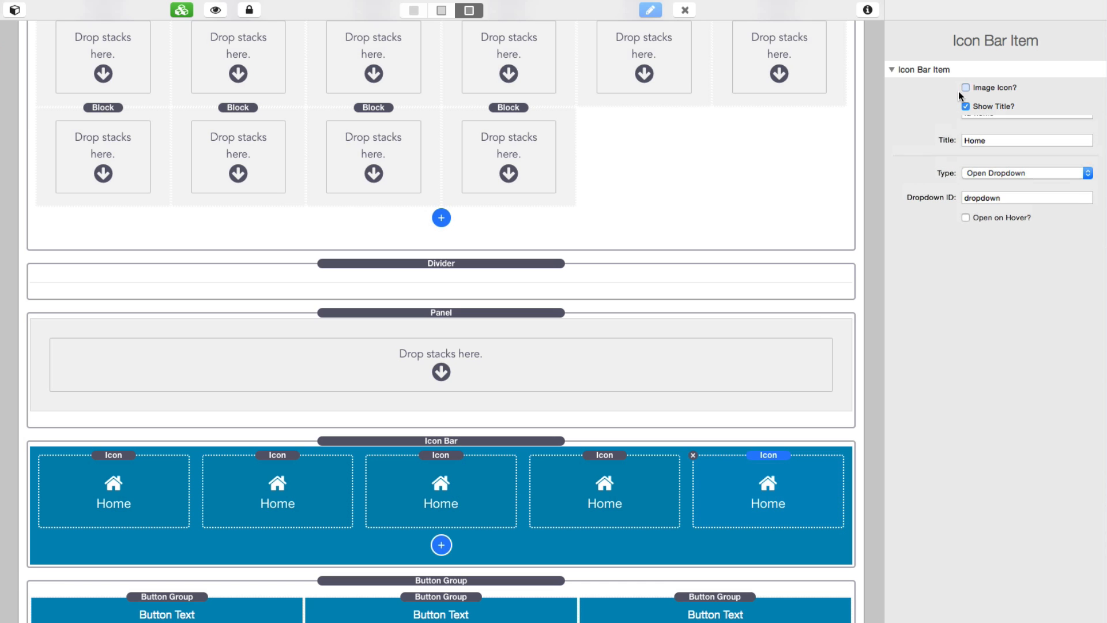
left_click(466, 440)
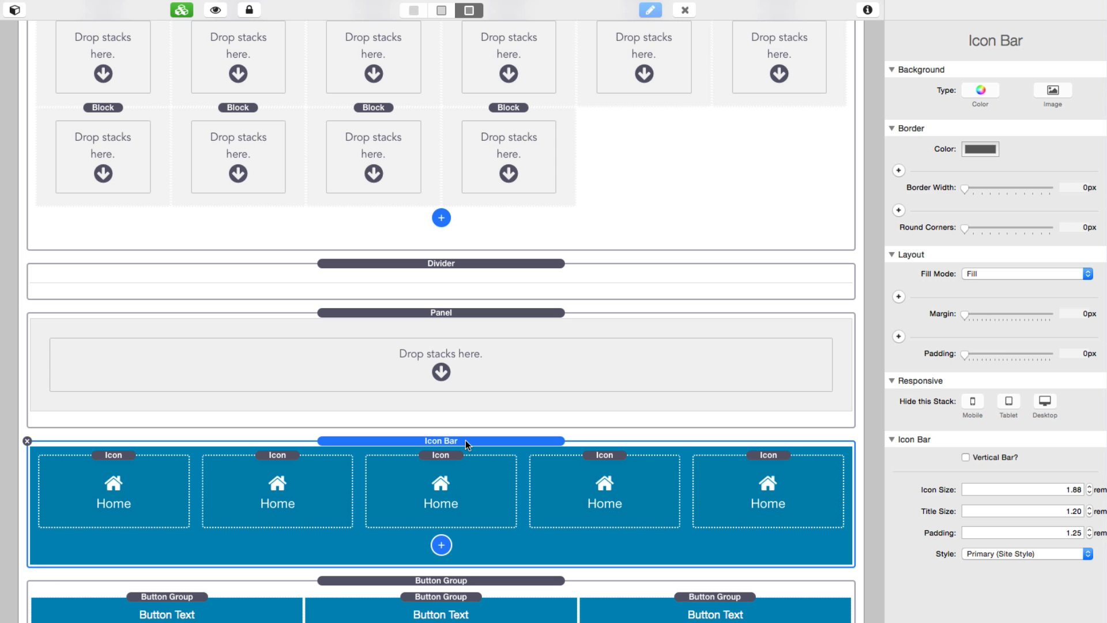
Add three more buttons to the Button Group stack
left_click(510, 580)
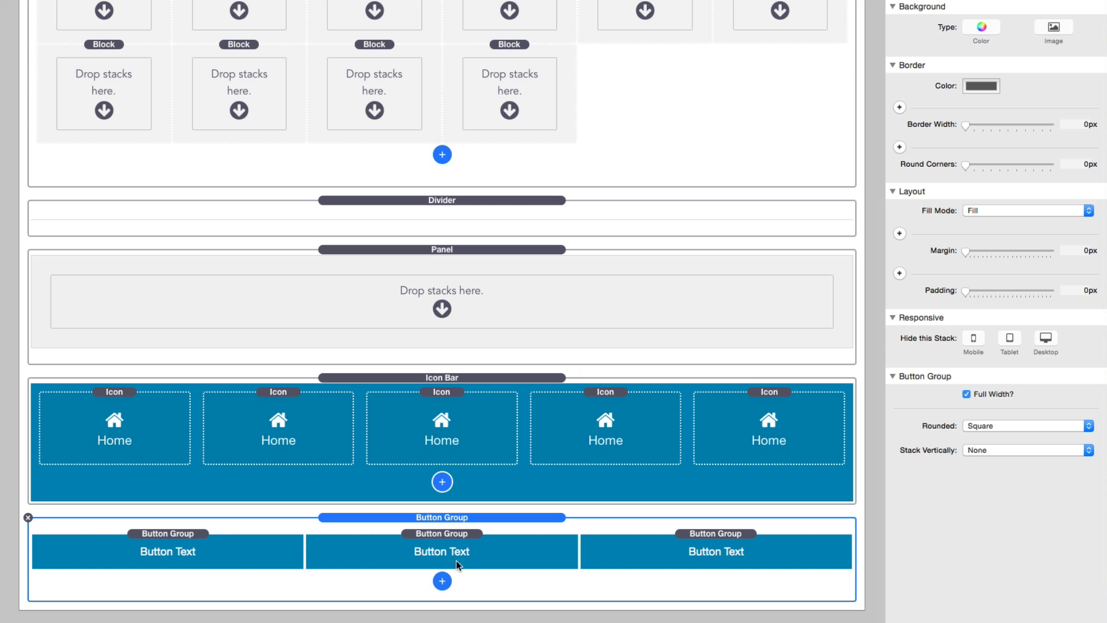
left_click(442, 581)
left_click(442, 581)
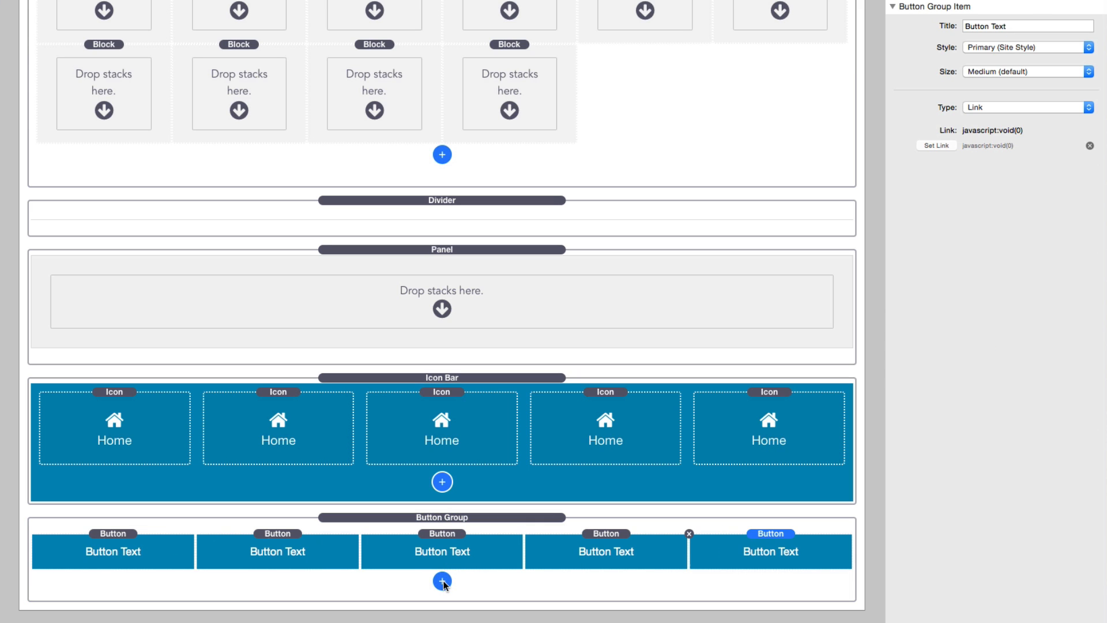
left_click(443, 581)
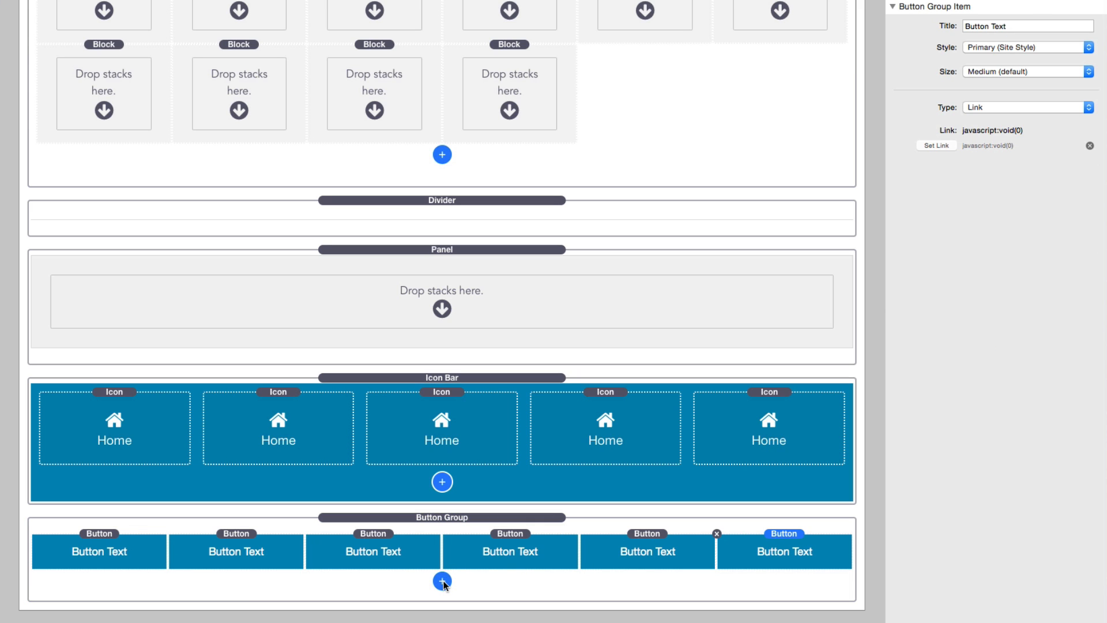
Set the style of the fourth button in the Button Group to Secondary (Site Style)
left_click(650, 547)
left_click(542, 546)
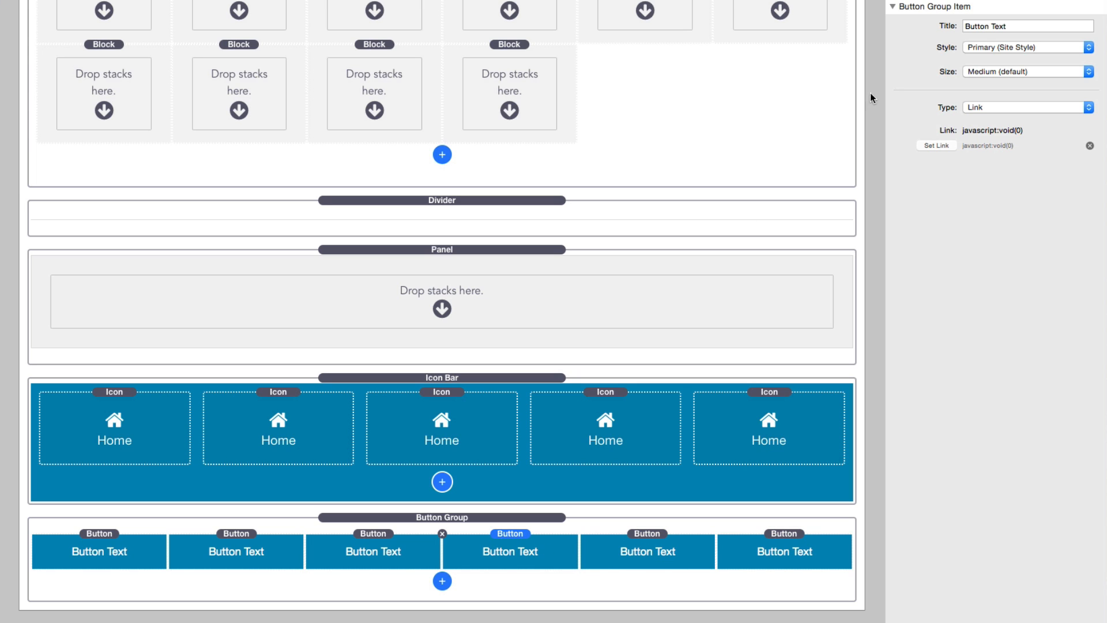
left_click(995, 47)
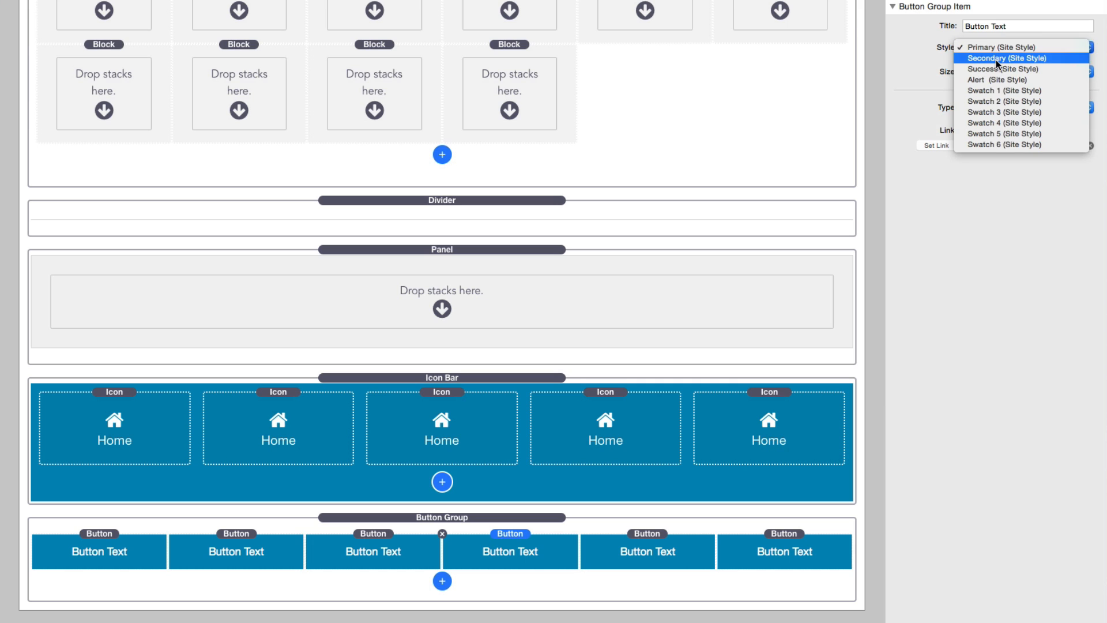
left_click(995, 58)
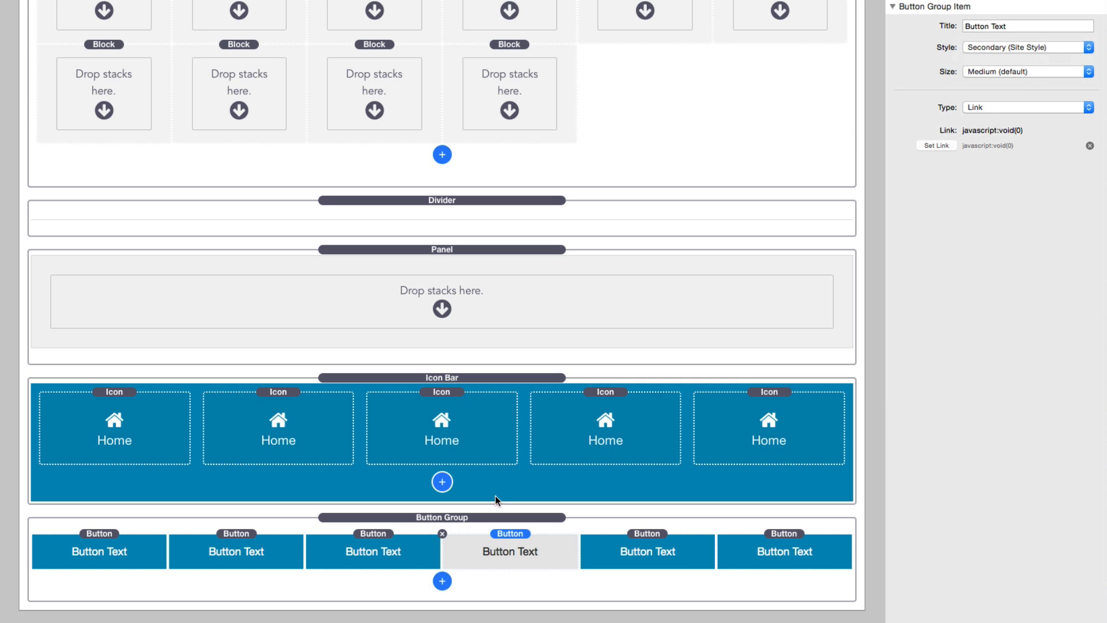
Set the third button's style to Swatch 2 (Site Style), and select the second button in the Button Group
left_click(367, 549)
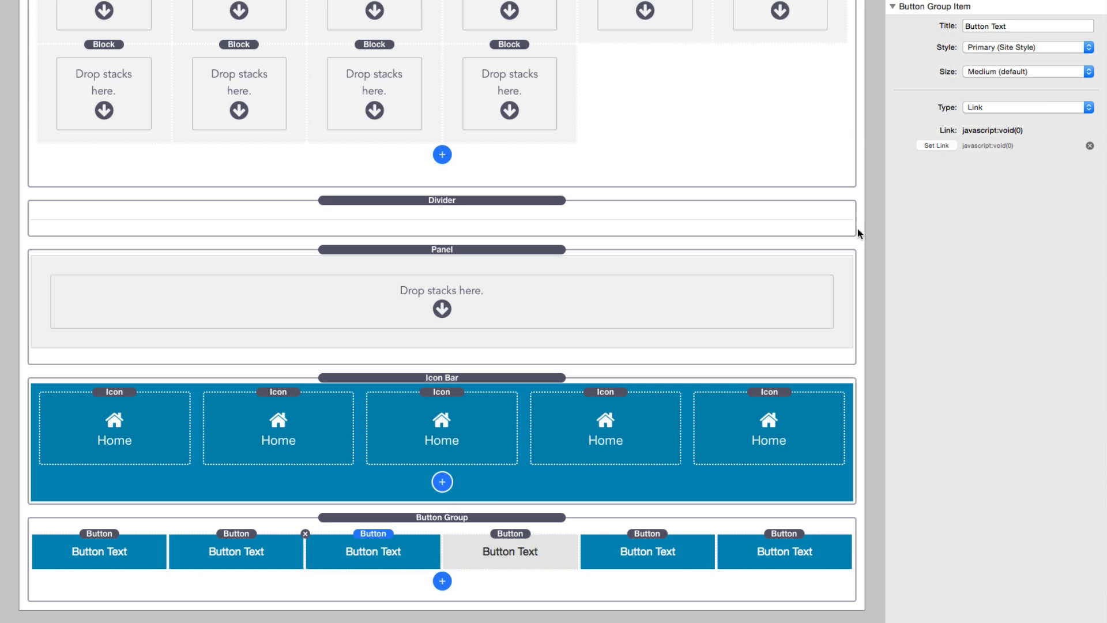
left_click(990, 47)
scroll(990, 95, "down", 1)
left_click(989, 95)
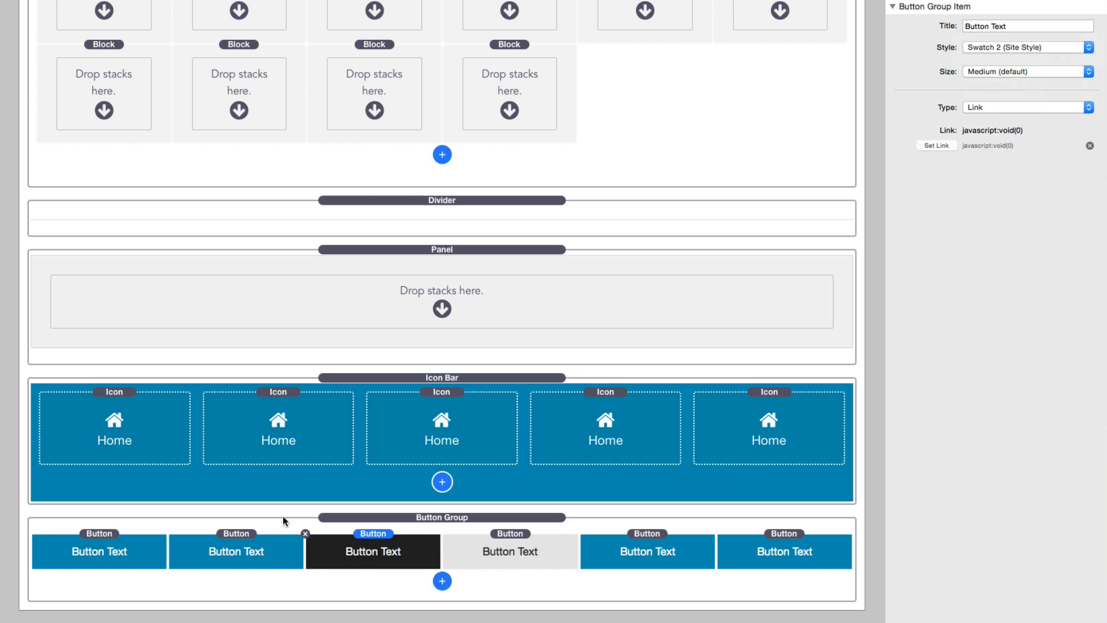
left_click(252, 532)
left_click(246, 543)
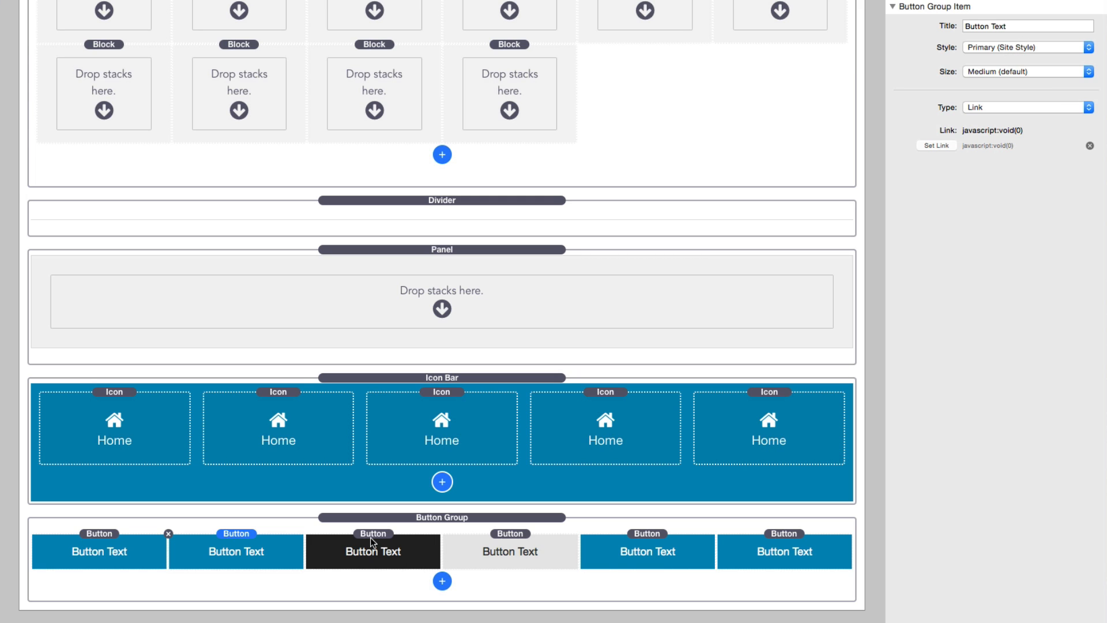
Move the Secondary button ahead of the Swatch 2 button in the Button Group, and review its Type options
left_click_drag(371, 537, 278, 562)
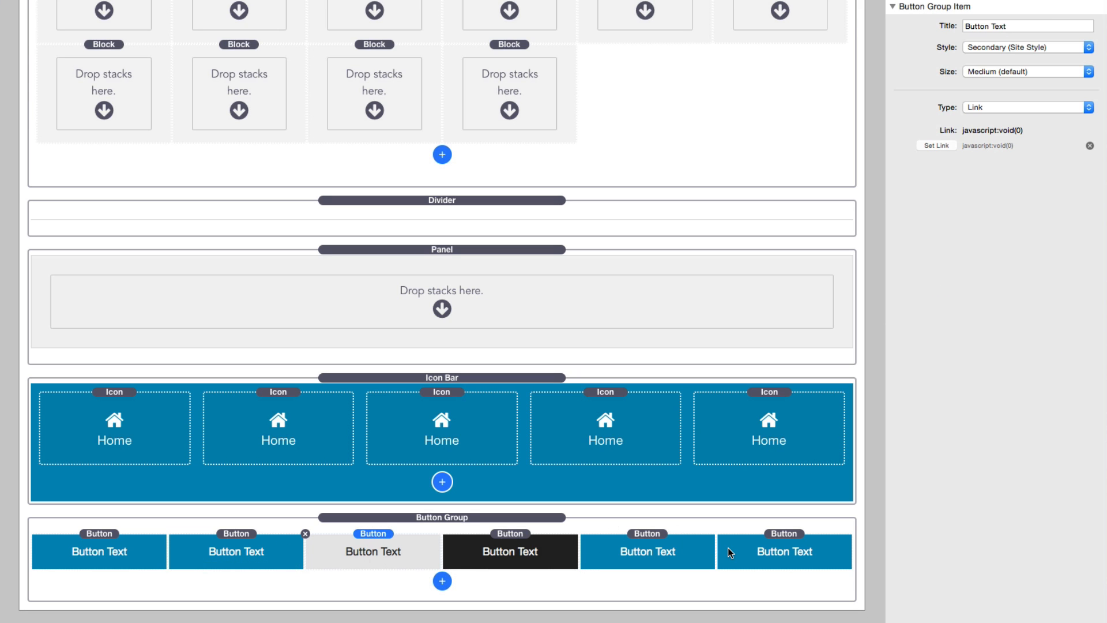
left_click(982, 107)
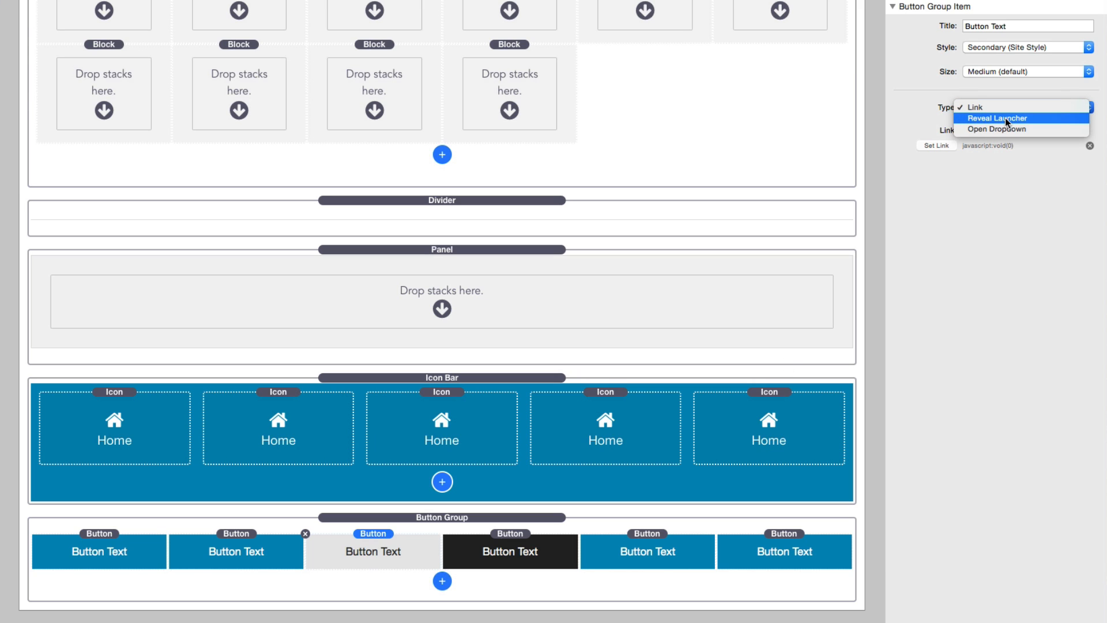
left_click(924, 230)
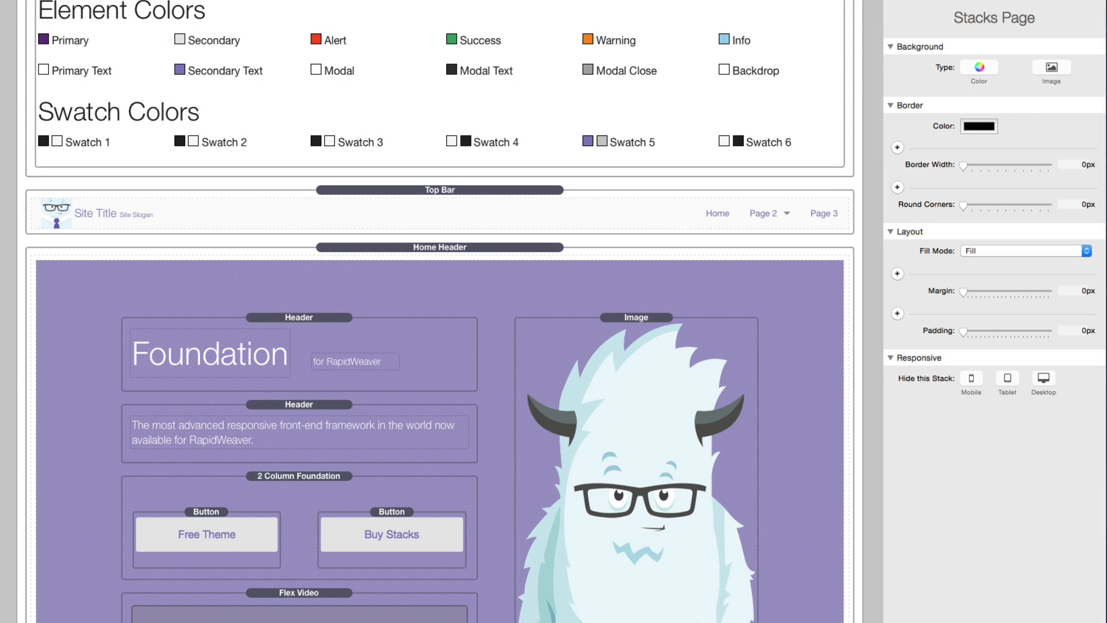
Find the Structure stack among the Foundation stacks in the stacks library, and close the library
left_click(9, 0)
scroll(113, 316, "down", 4)
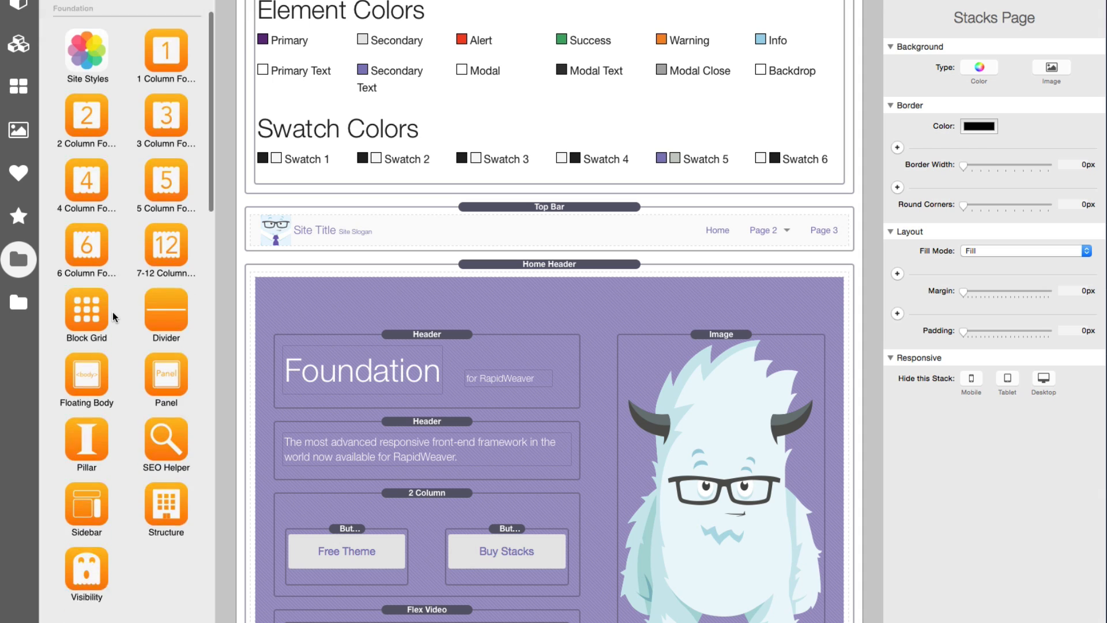
left_click(173, 393)
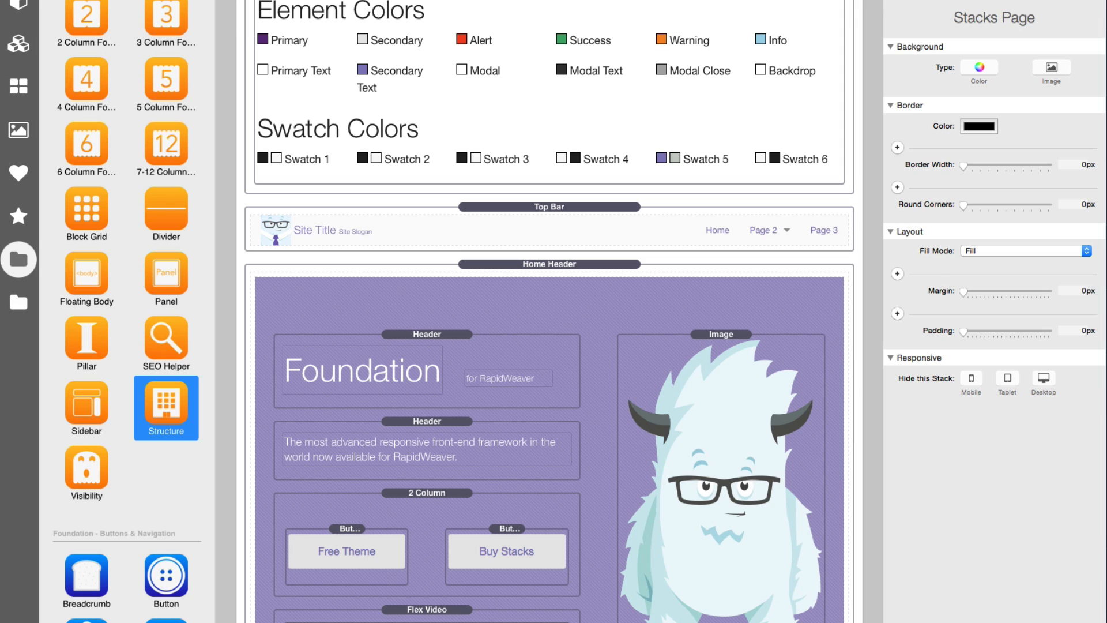
key("super+shift+l")
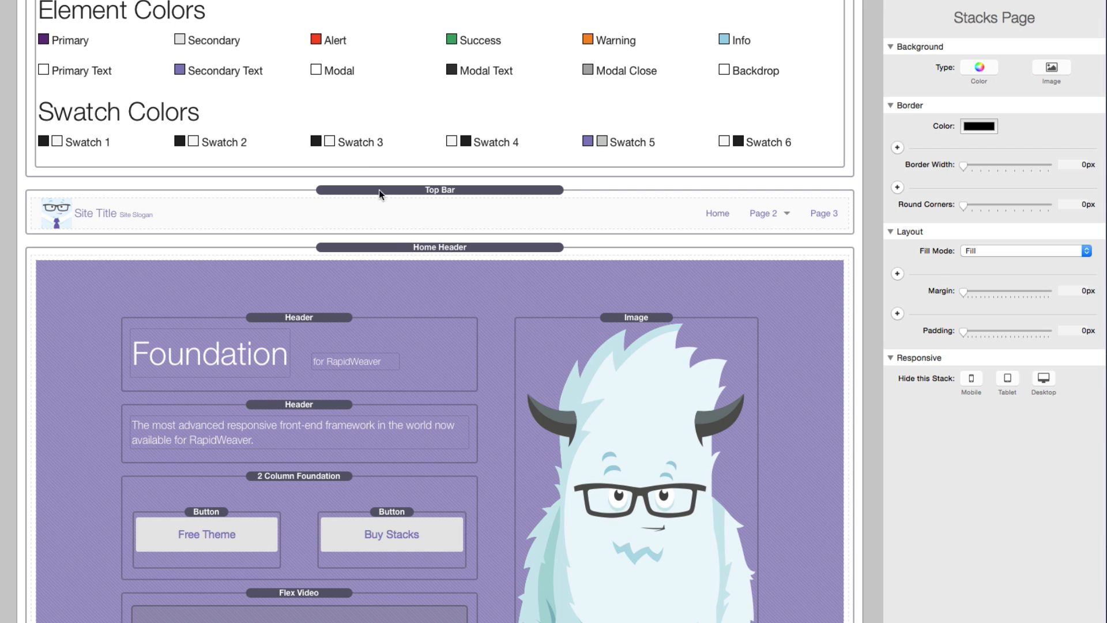
Open the Home Header partial and inspect the Structure setting of its Structure stack
left_click(394, 266)
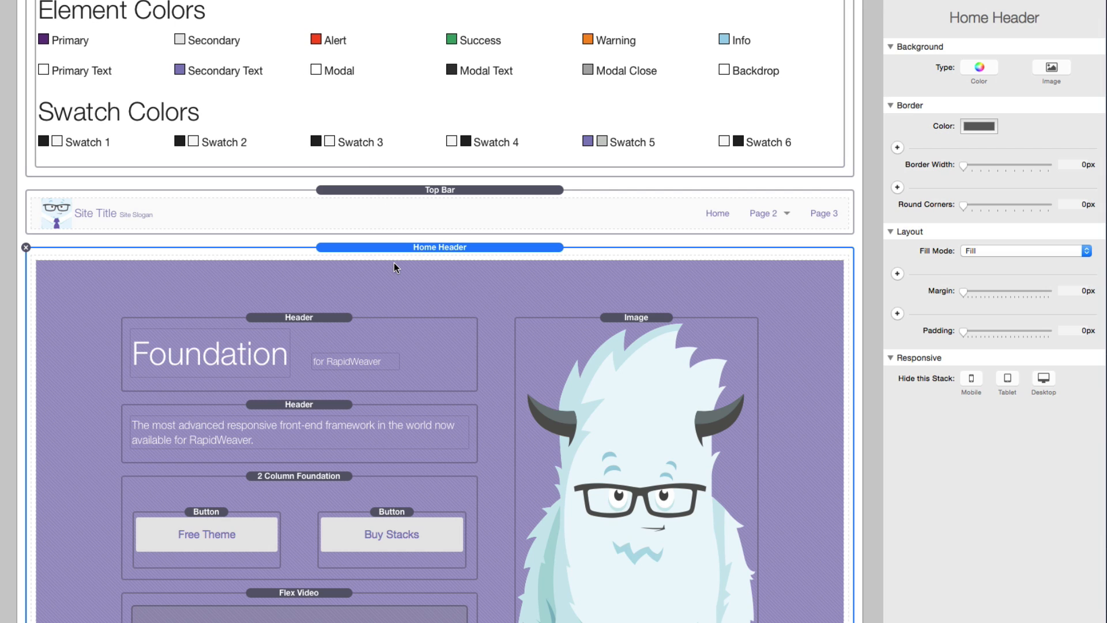
double_click(394, 266)
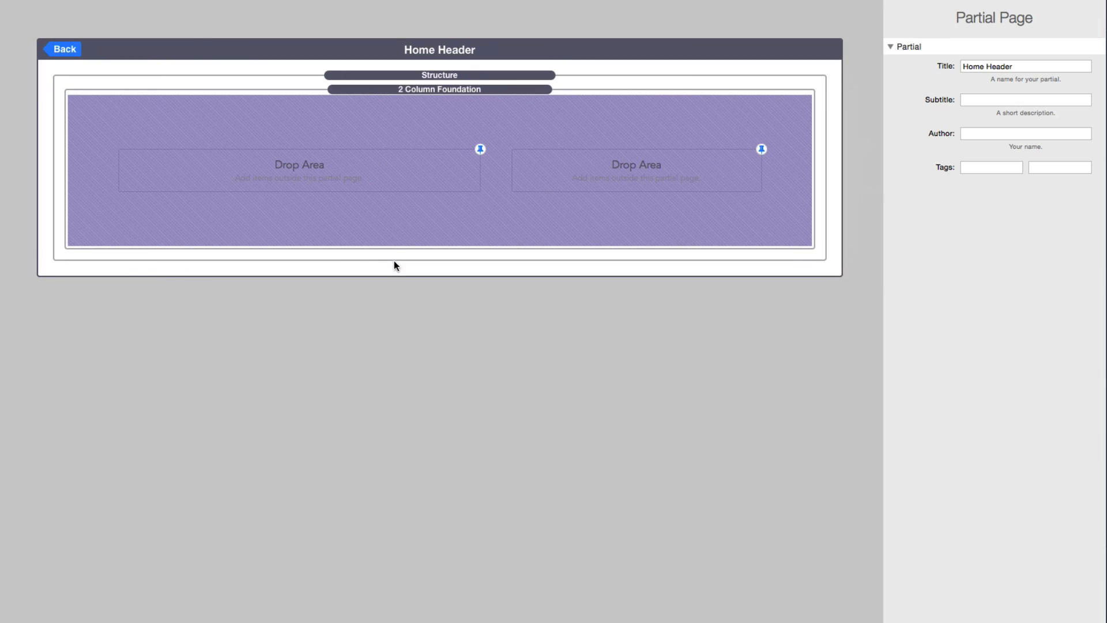
left_click(424, 77)
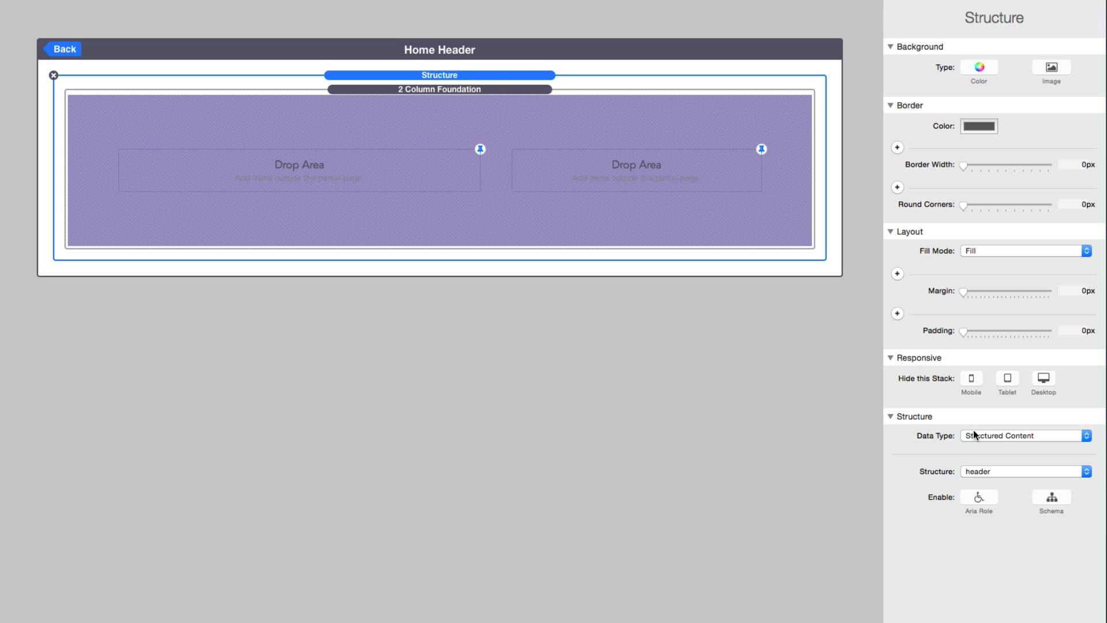
left_click(997, 474)
left_click(997, 472)
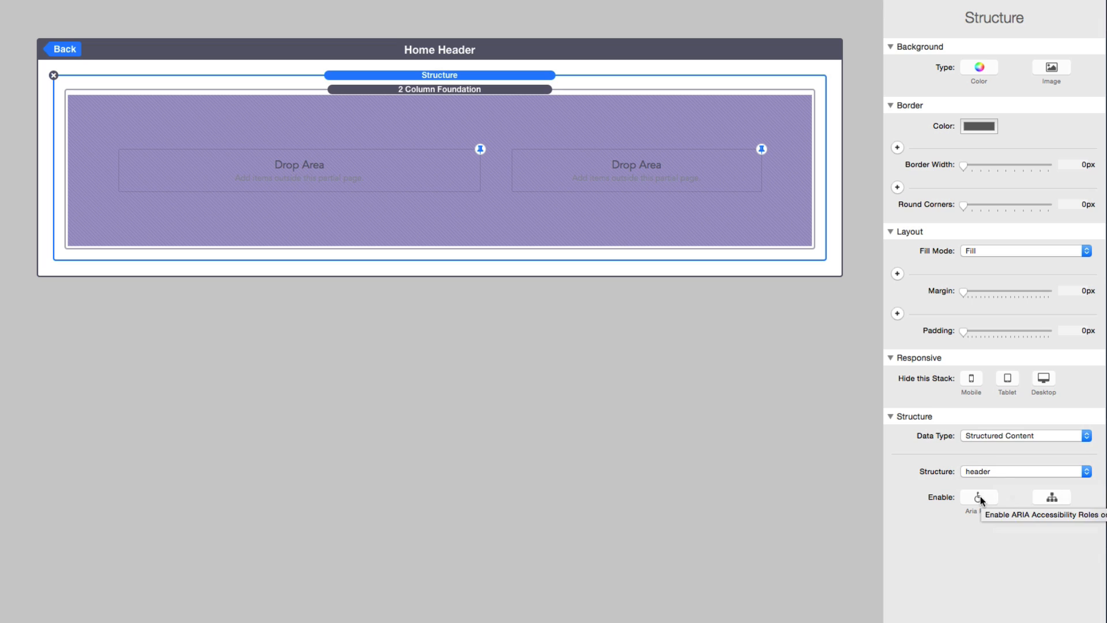
Try the Aria Role option on the header's Structure stack, browse the available roles, and turn the option off again
left_click(980, 496)
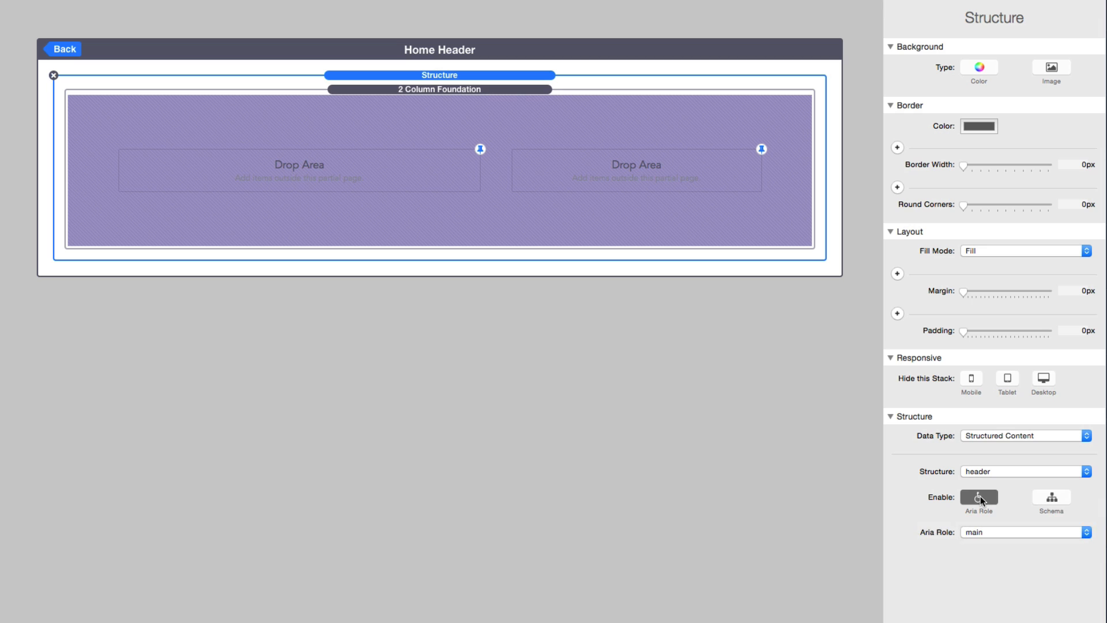
left_click(975, 530)
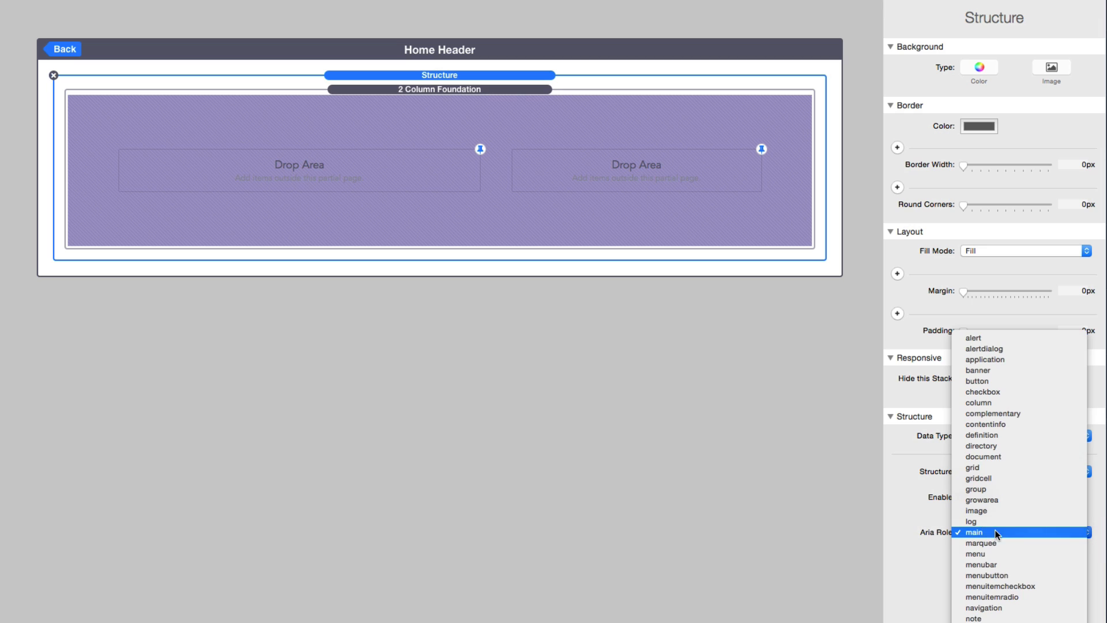
scroll(999, 556, "down", 4)
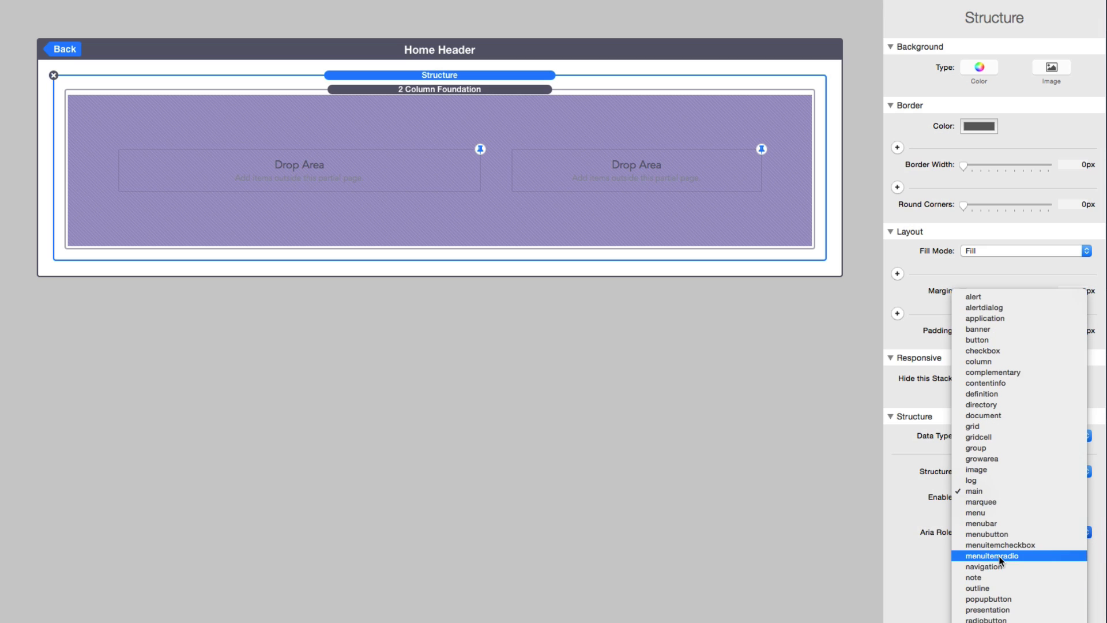
left_click(919, 549)
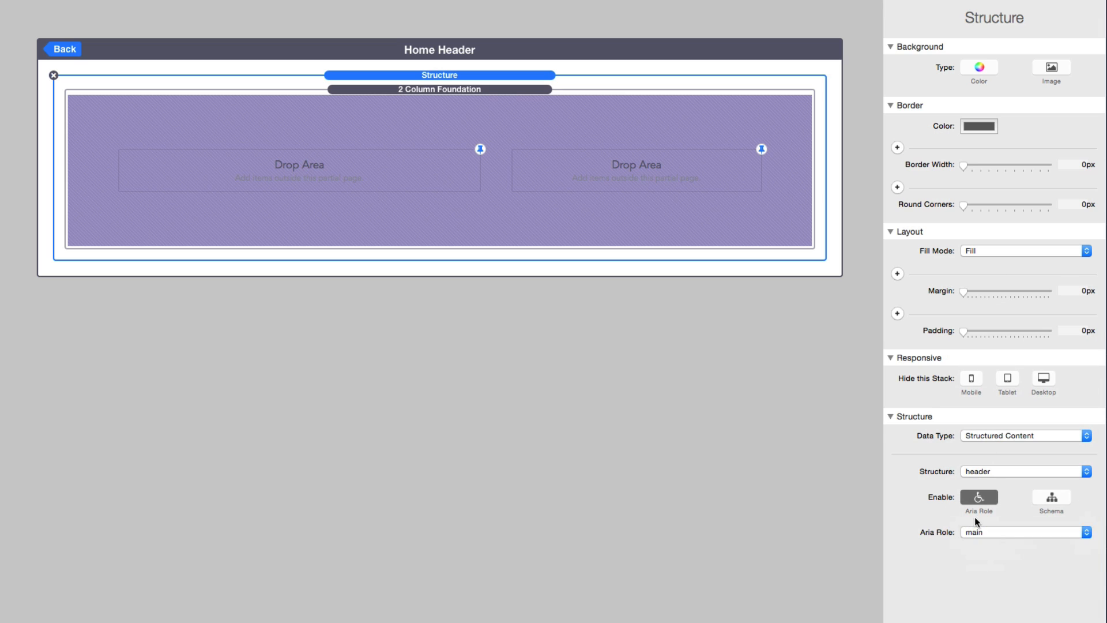
left_click(979, 499)
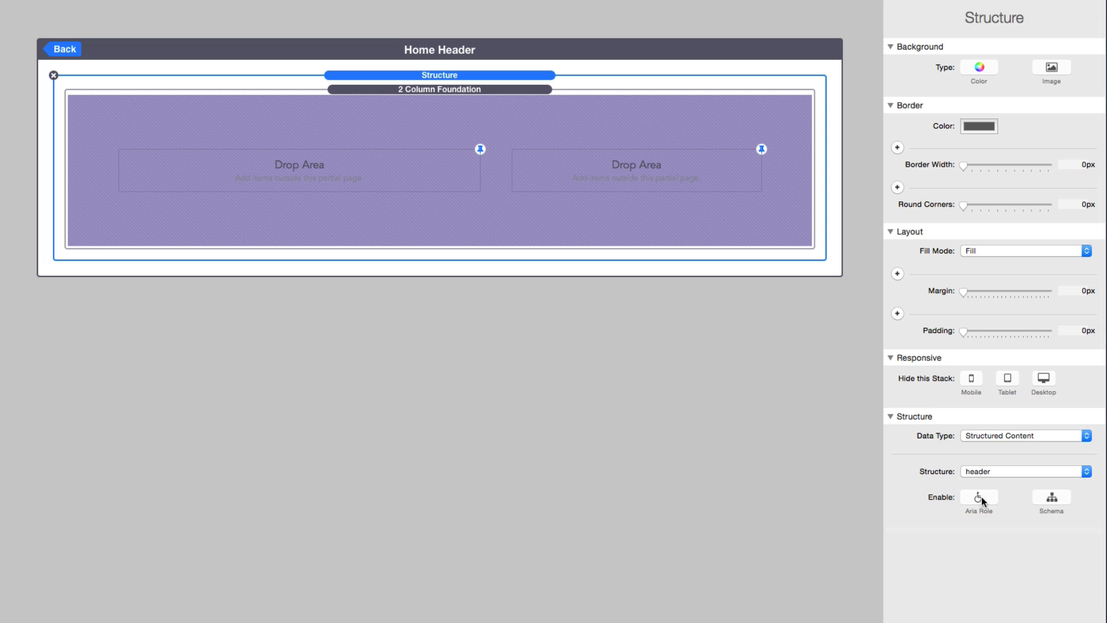
left_click(981, 496)
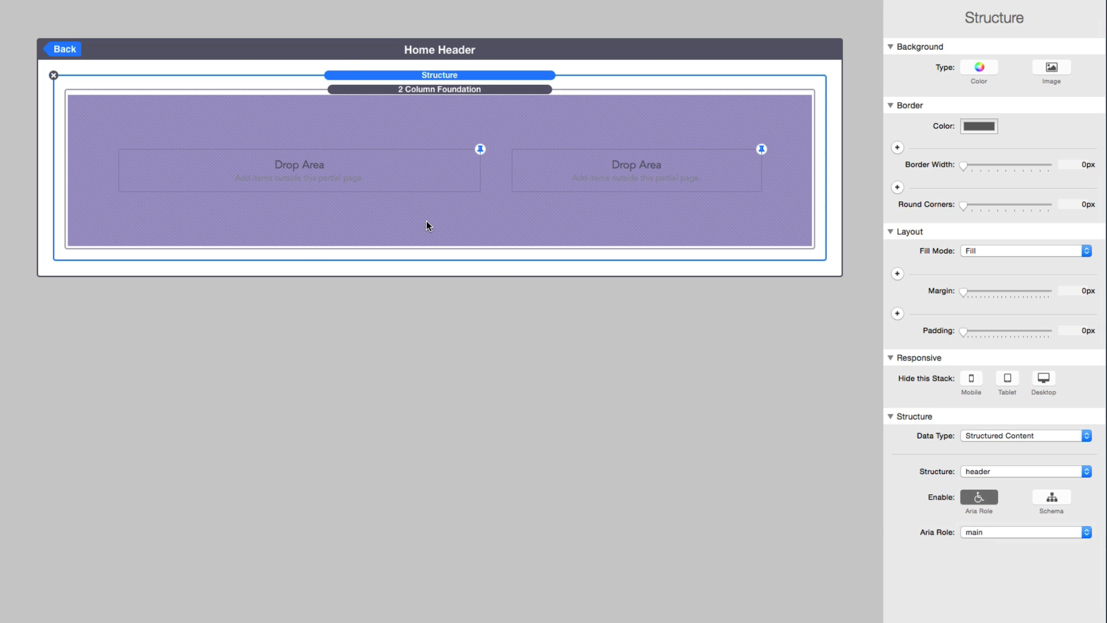
left_click(981, 531)
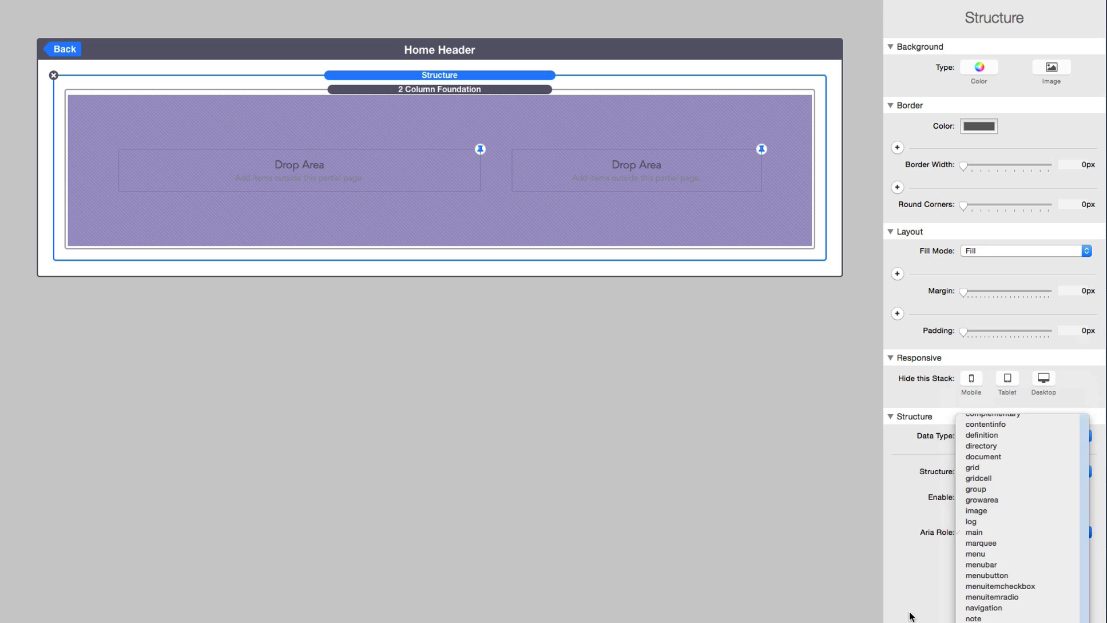
left_click(984, 529)
left_click(977, 496)
Review the semantic element types available for the header's Structure stack, keeping header selected
left_click(988, 471)
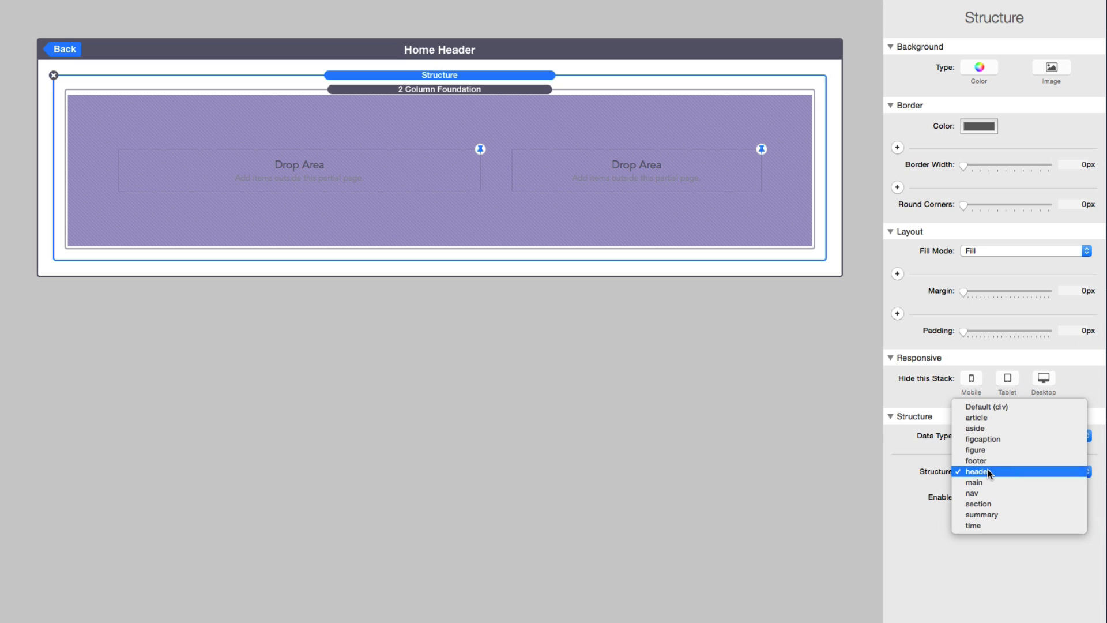
left_click(998, 472)
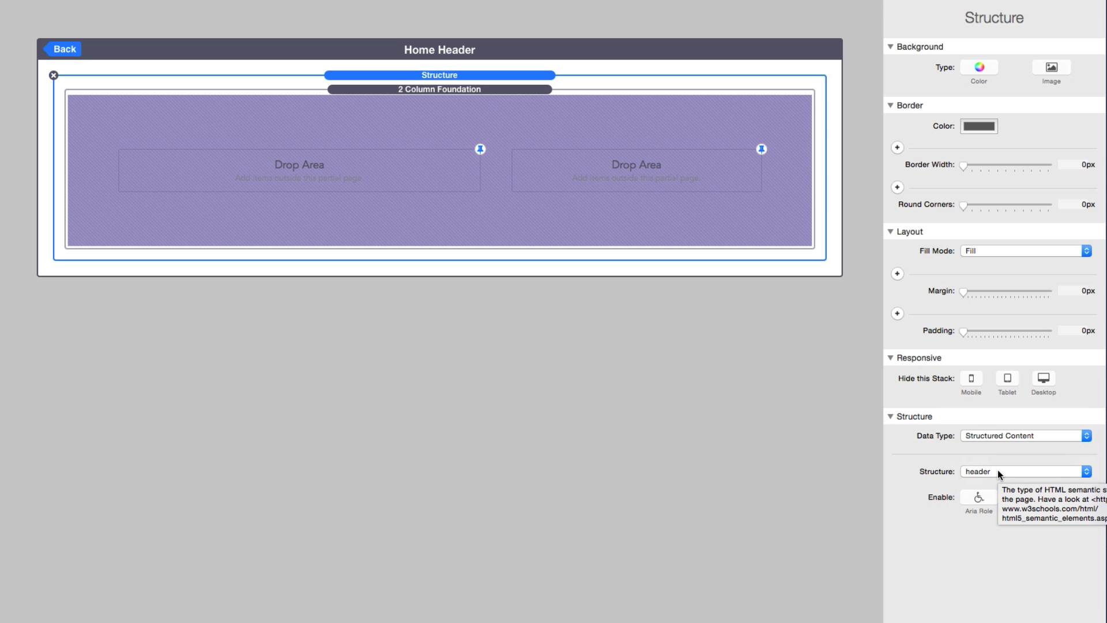
left_click(998, 471)
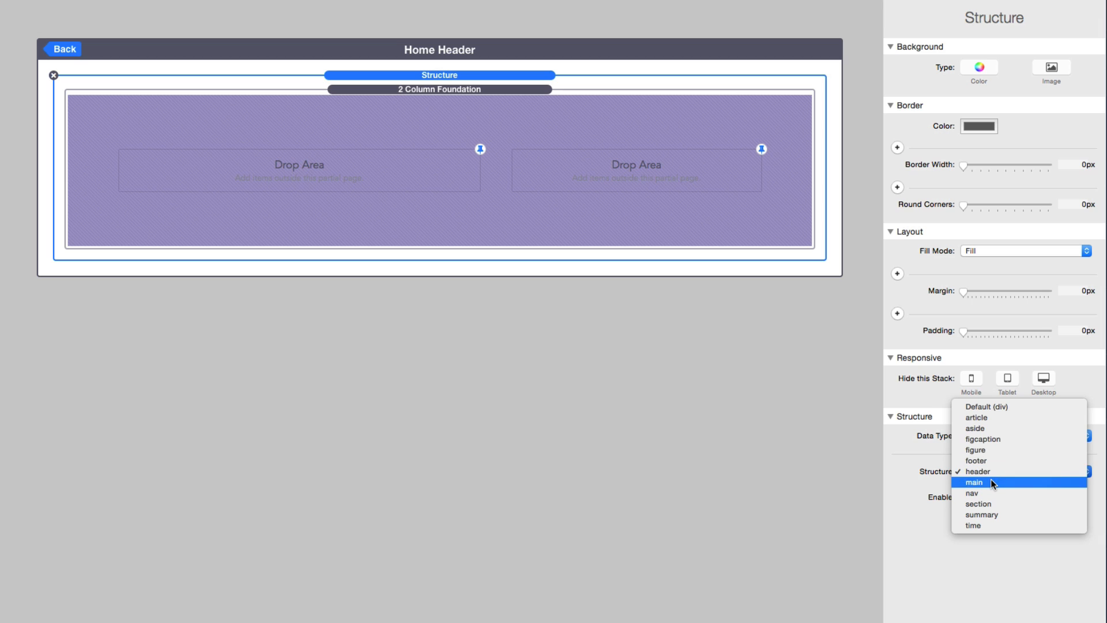
left_click(989, 472)
left_click(988, 472)
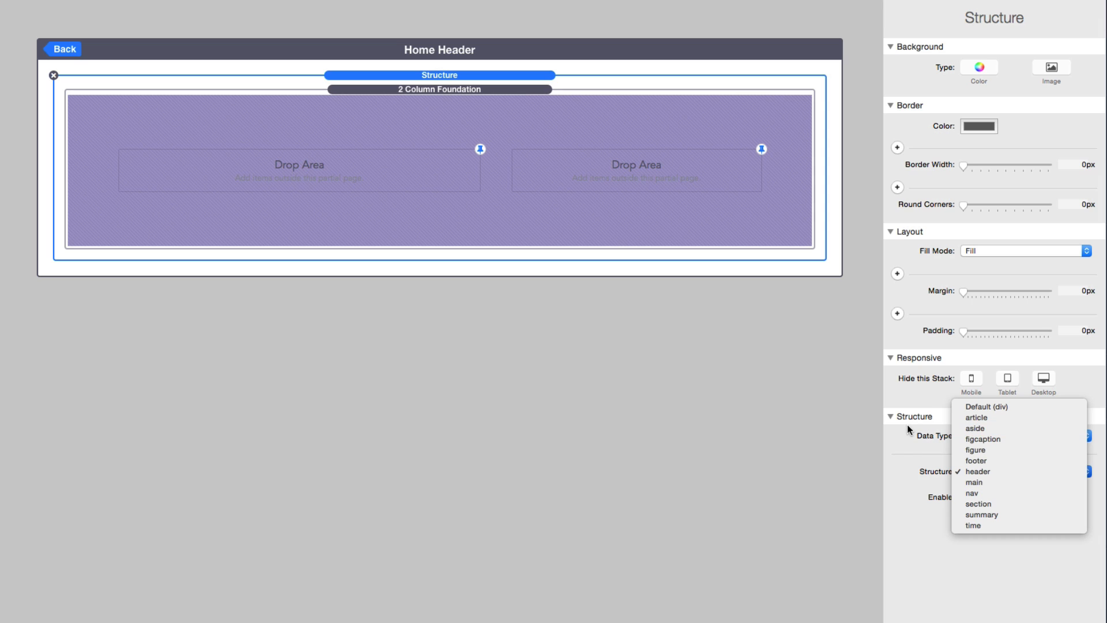
left_click(912, 457)
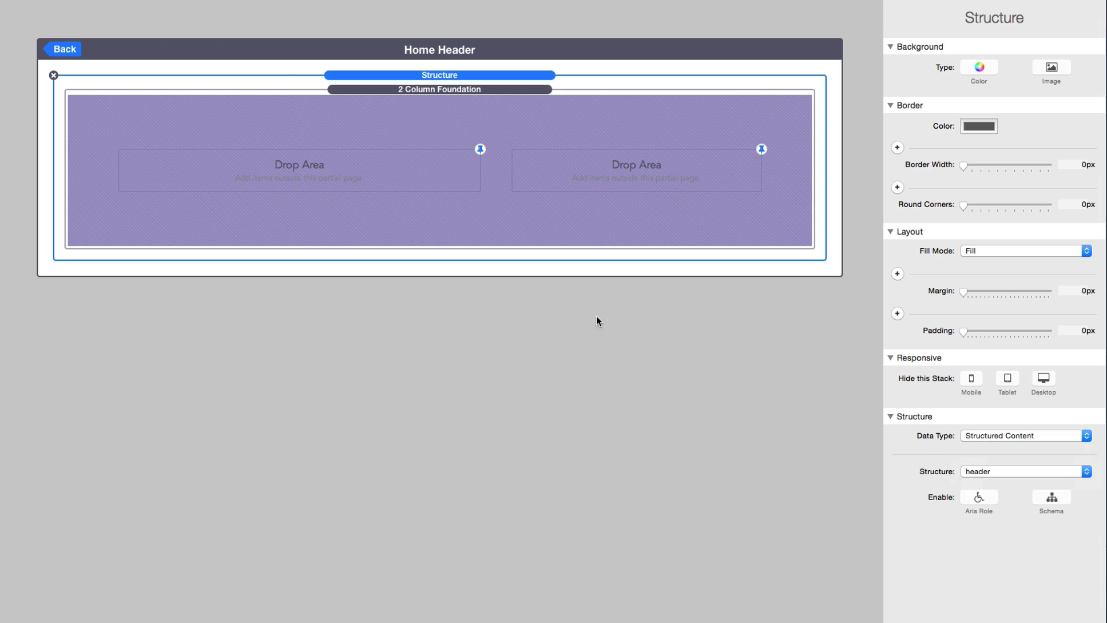
Return to the page, open the Main Structure partial, and inspect the Structure setting of its Structure stack
left_click(63, 49)
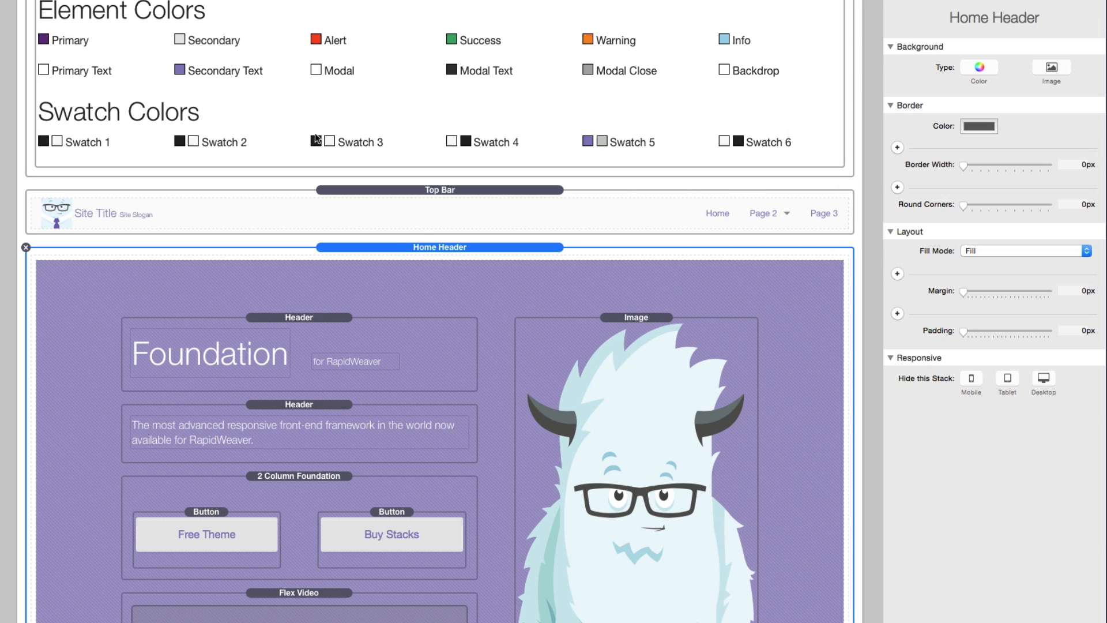
scroll(394, 268, "down", 2)
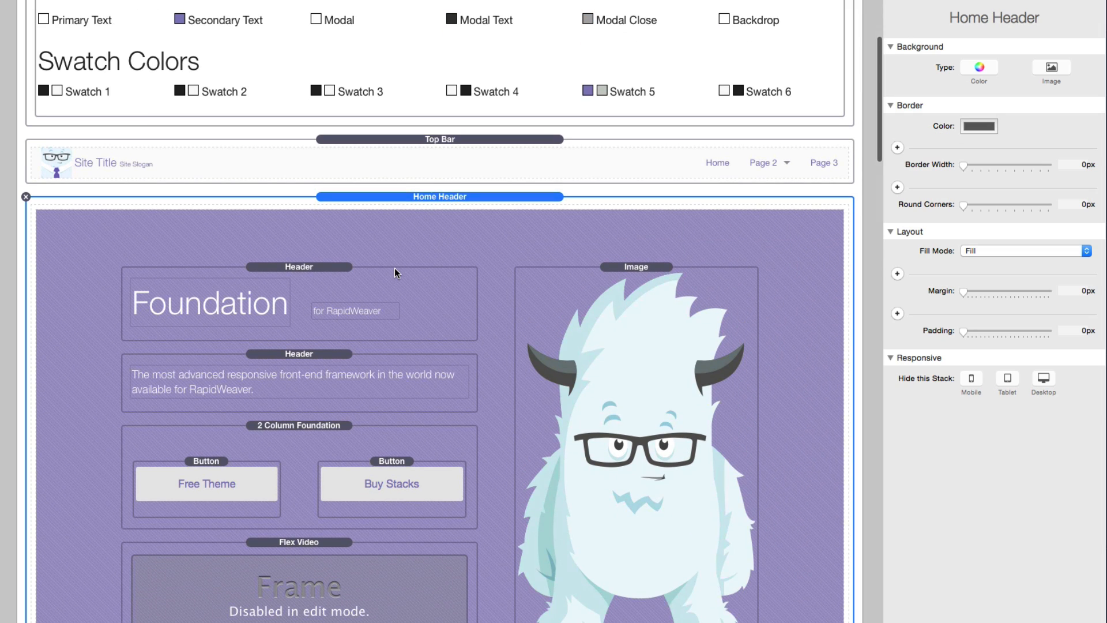
scroll(382, 243, "down", 10)
scroll(382, 244, "down", 3)
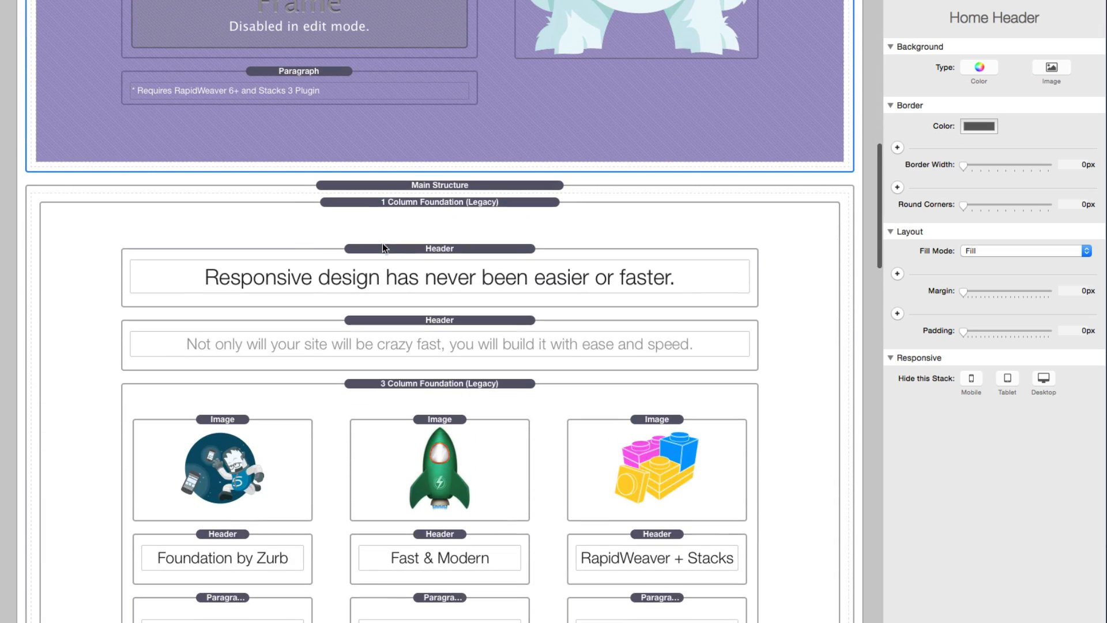
left_click(379, 185)
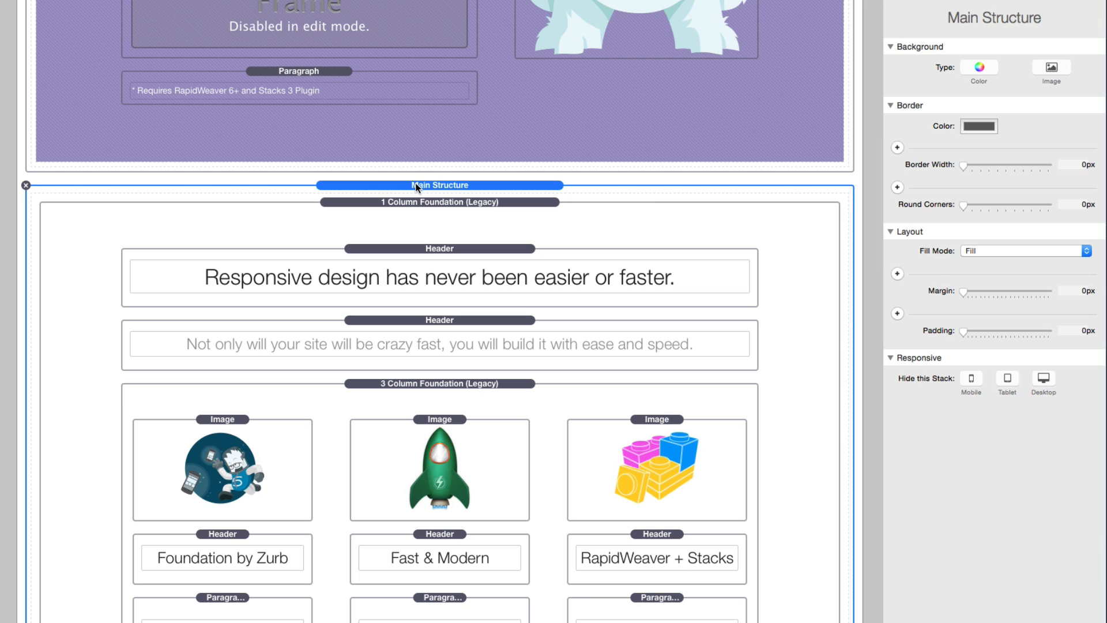
double_click(415, 185)
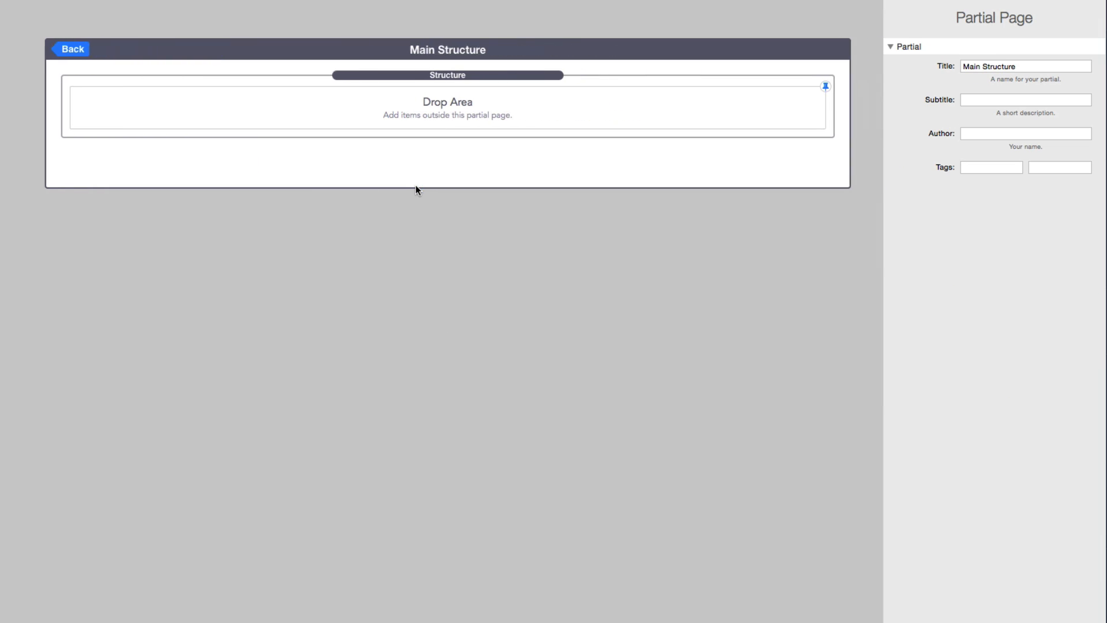
left_click(401, 76)
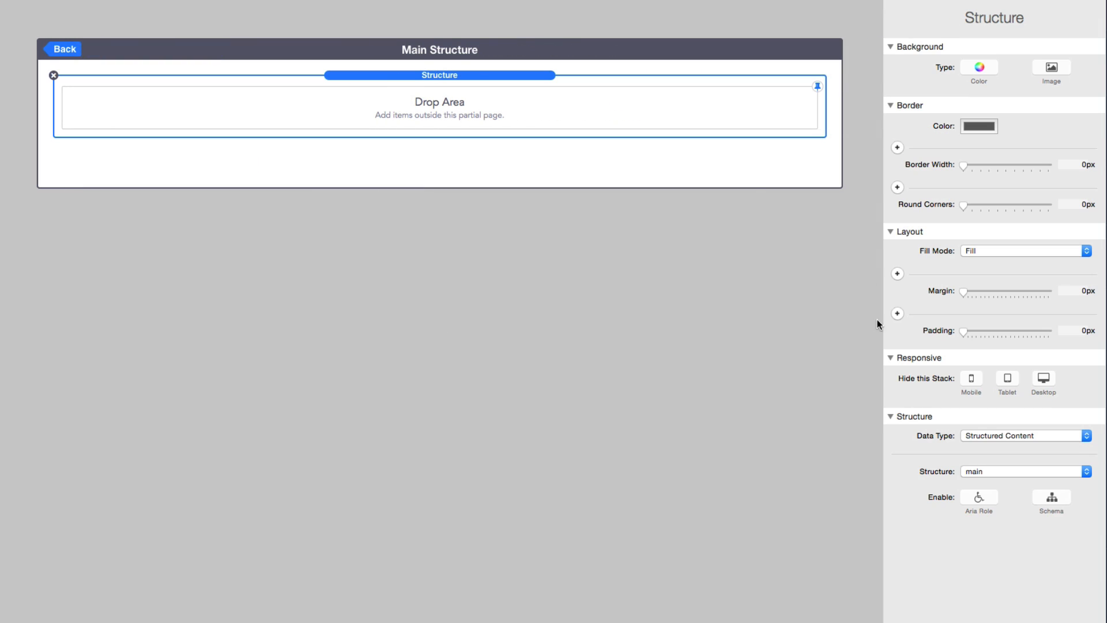
left_click(1002, 470)
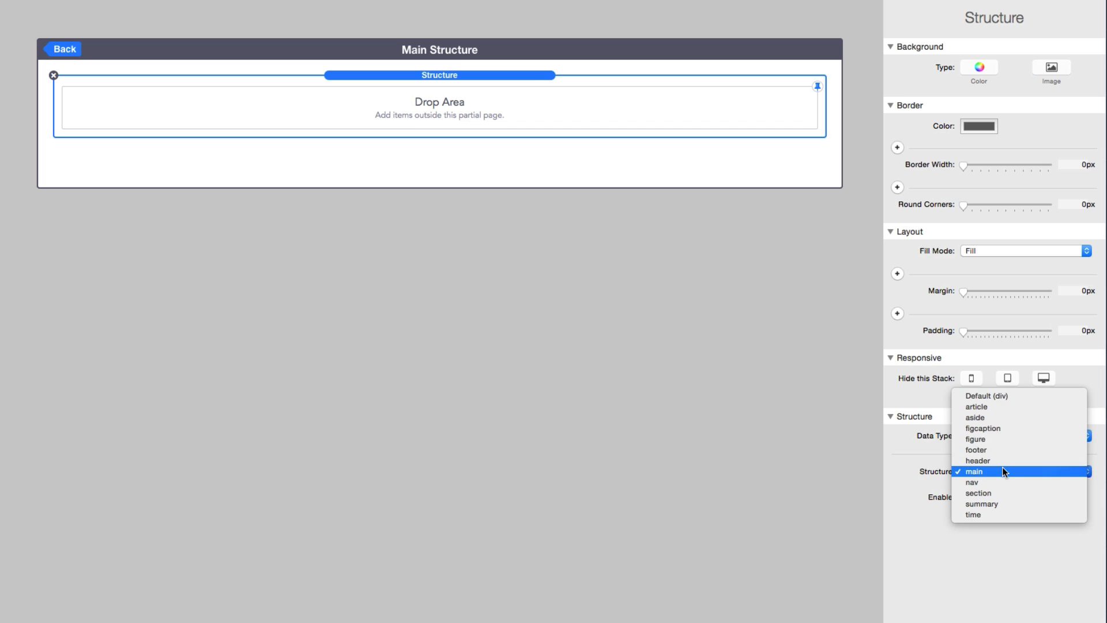
left_click(1002, 471)
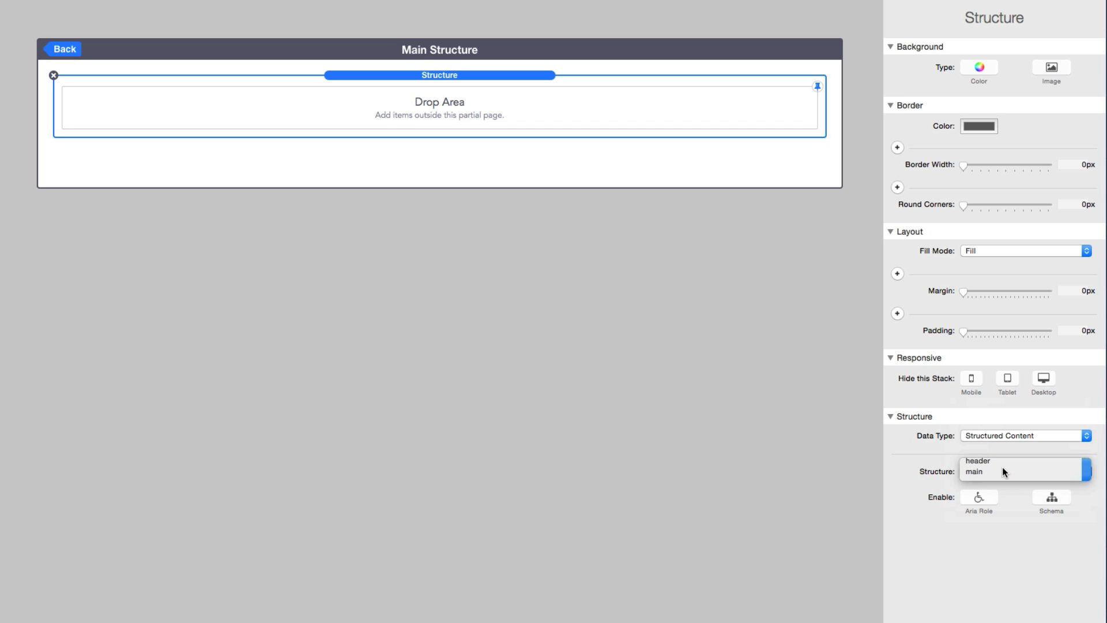
Return to the page, open the Site Footer partial, and inspect the Structure setting of its Structure stack
left_click(62, 46)
scroll(238, 306, "down", 3)
scroll(238, 306, "down", 10)
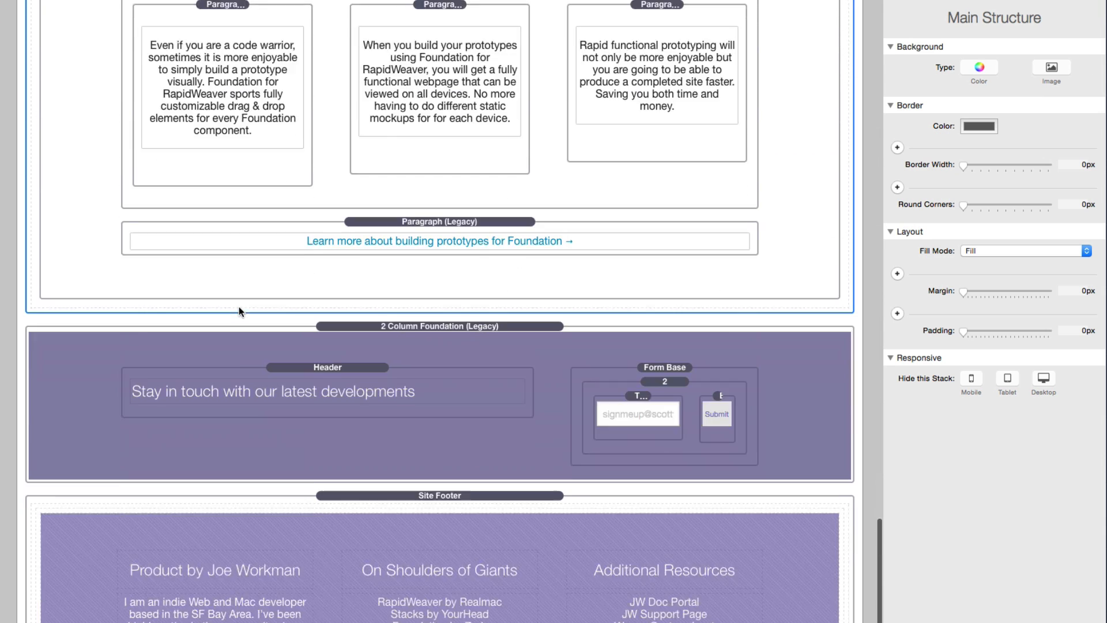
double_click(378, 357)
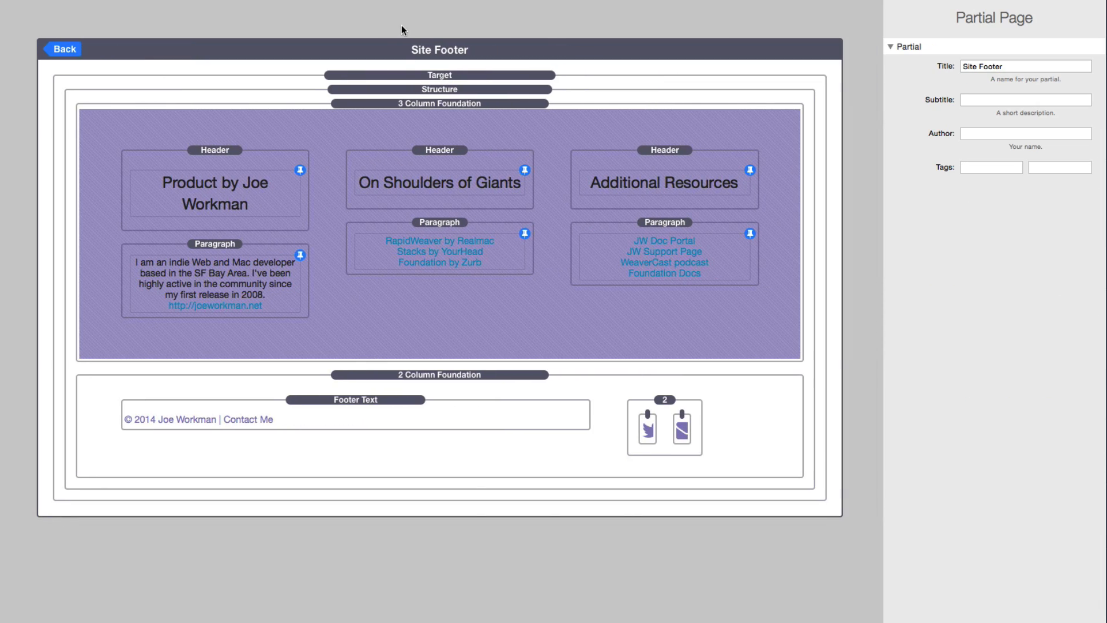
left_click(407, 90)
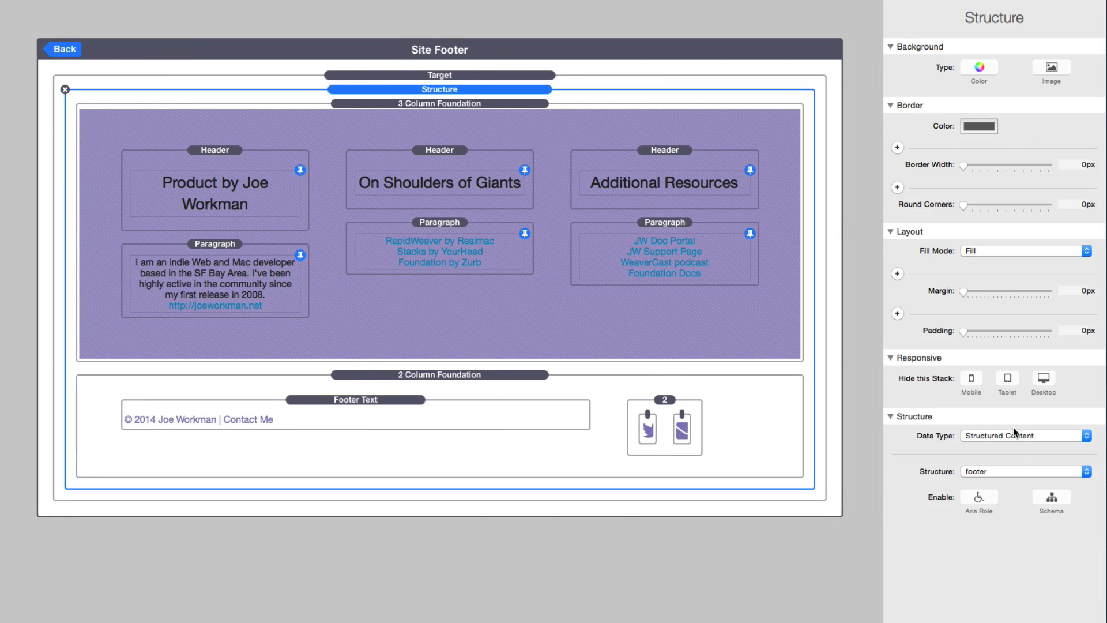
left_click(1004, 471)
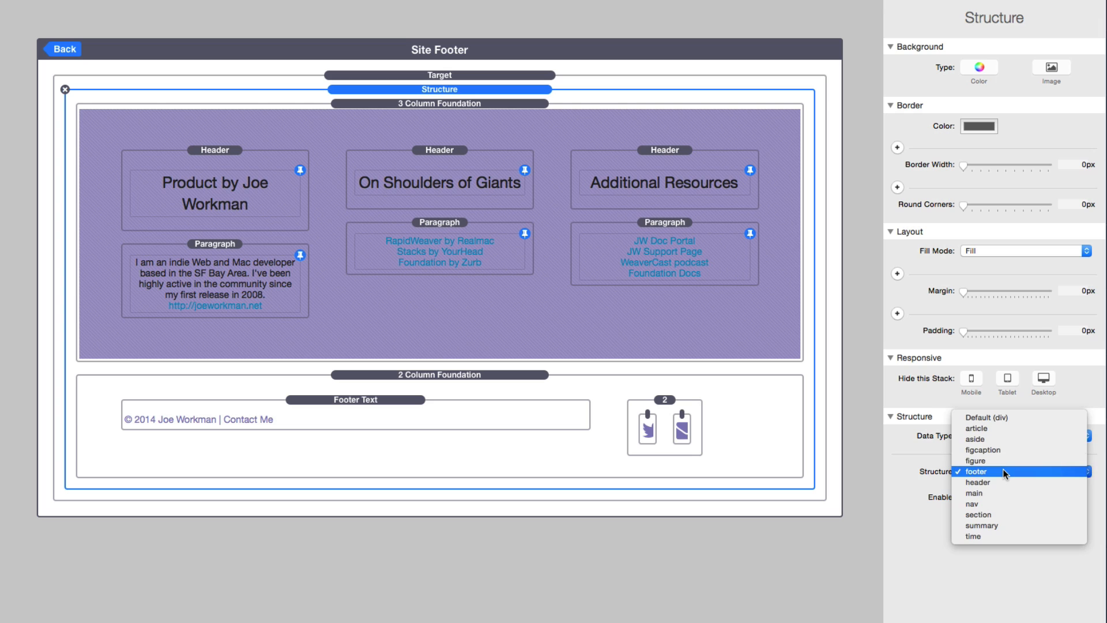
left_click(1002, 468)
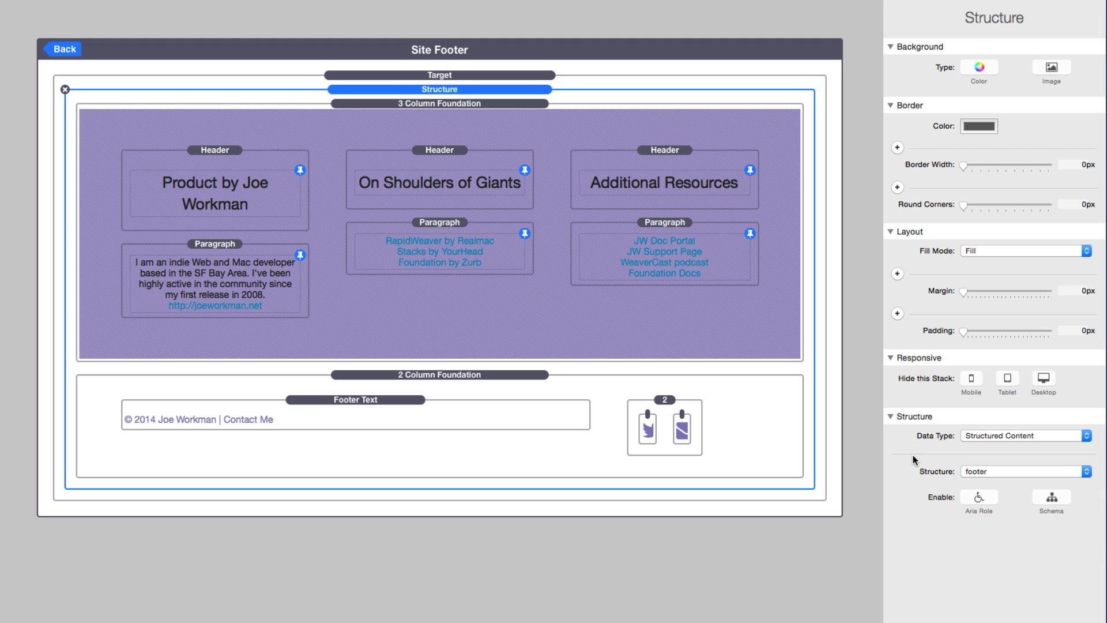
Return to the page from the Site Footer partial and inspect the settings of the Structure stack wrapping the product listing
left_click(71, 49)
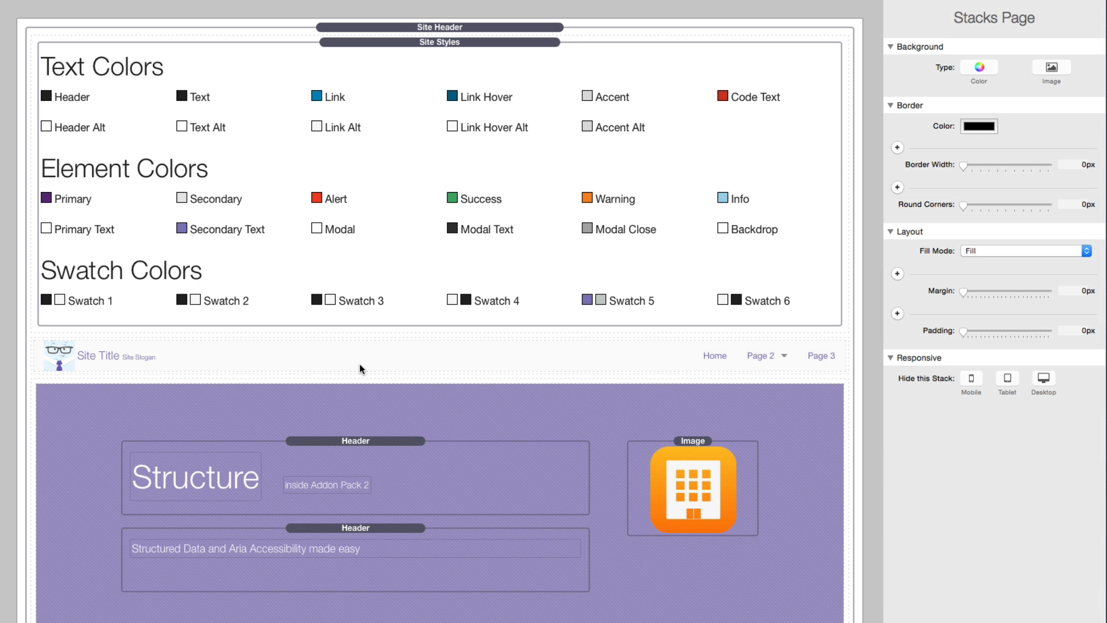
scroll(359, 363, "down", 5)
scroll(359, 364, "down", 6)
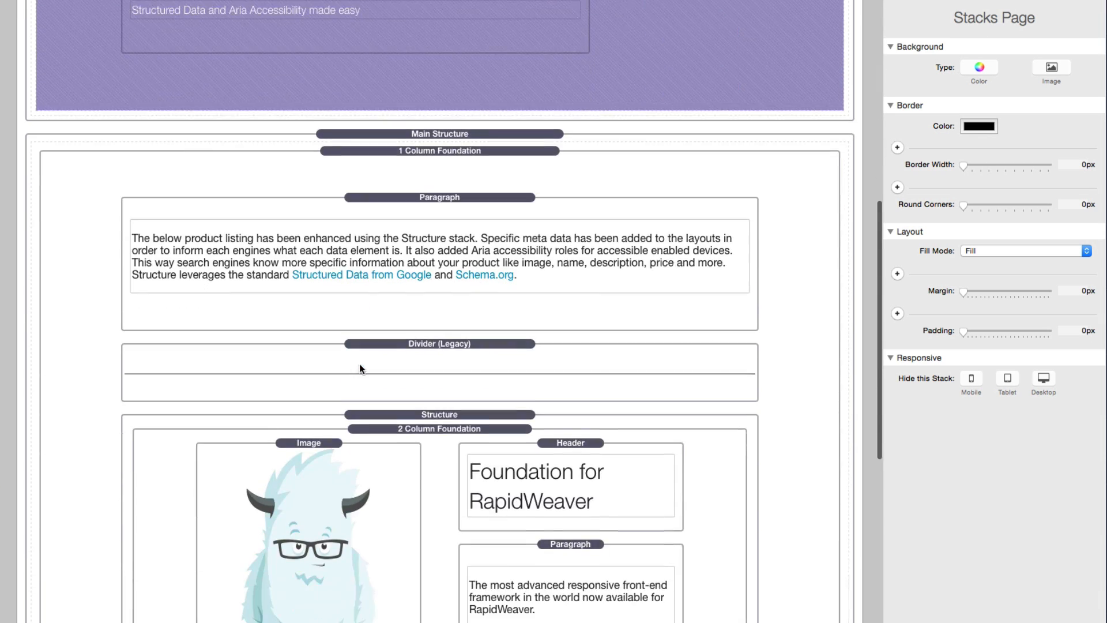
left_click(366, 409)
scroll(366, 410, "down", 4)
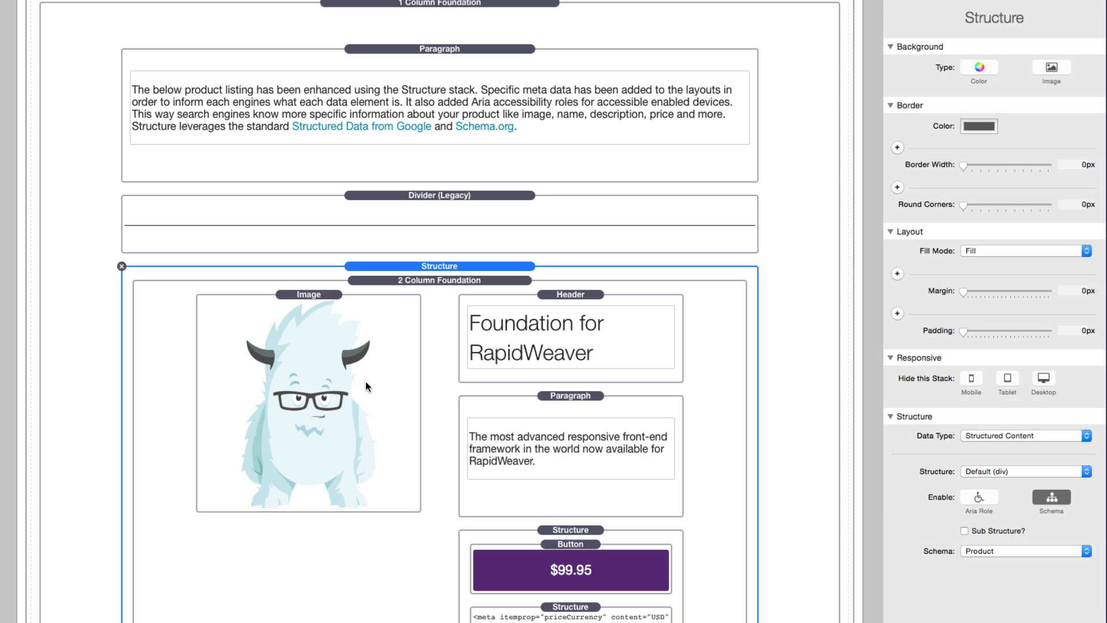
scroll(365, 386, "down", 4)
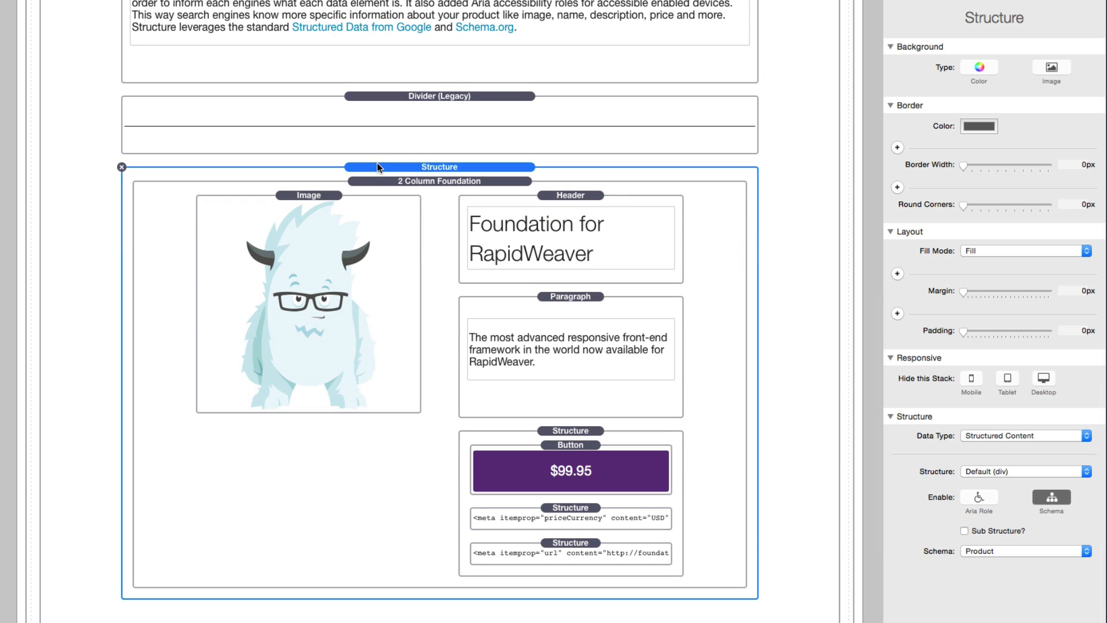
Review the product Structure stack's element types and schema types, toggling its Schema option off and back on
left_click(990, 472)
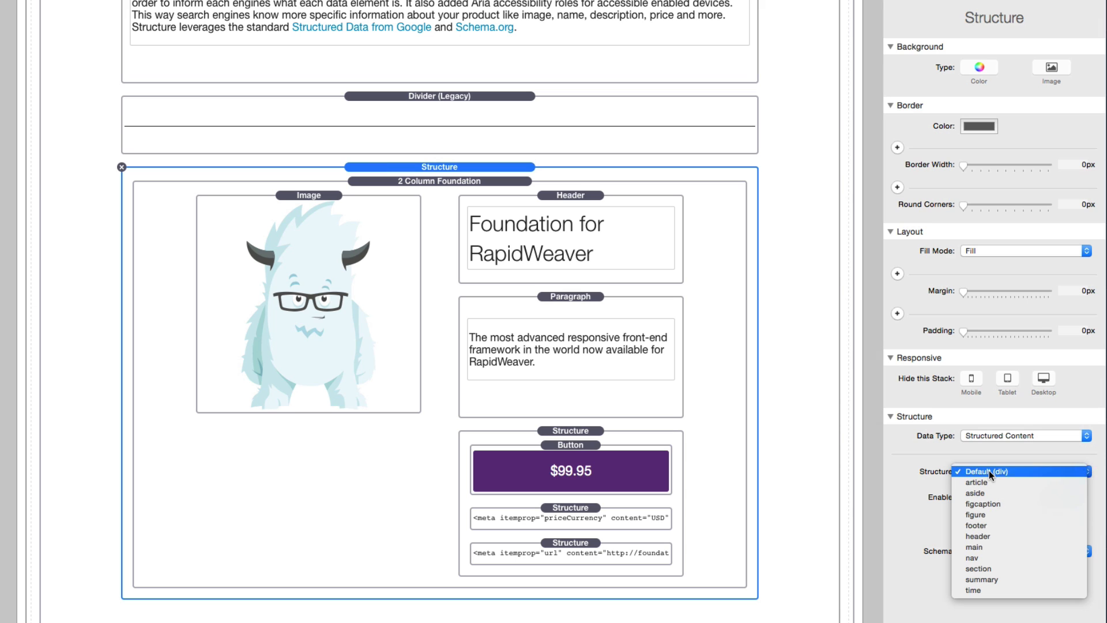
left_click(1009, 471)
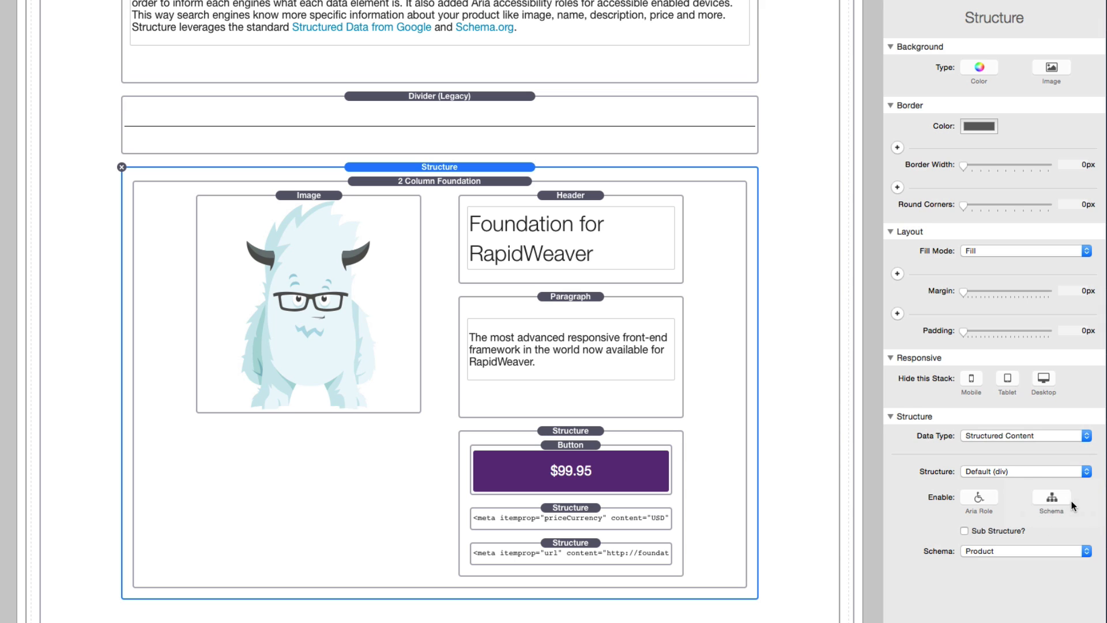
left_click(1053, 497)
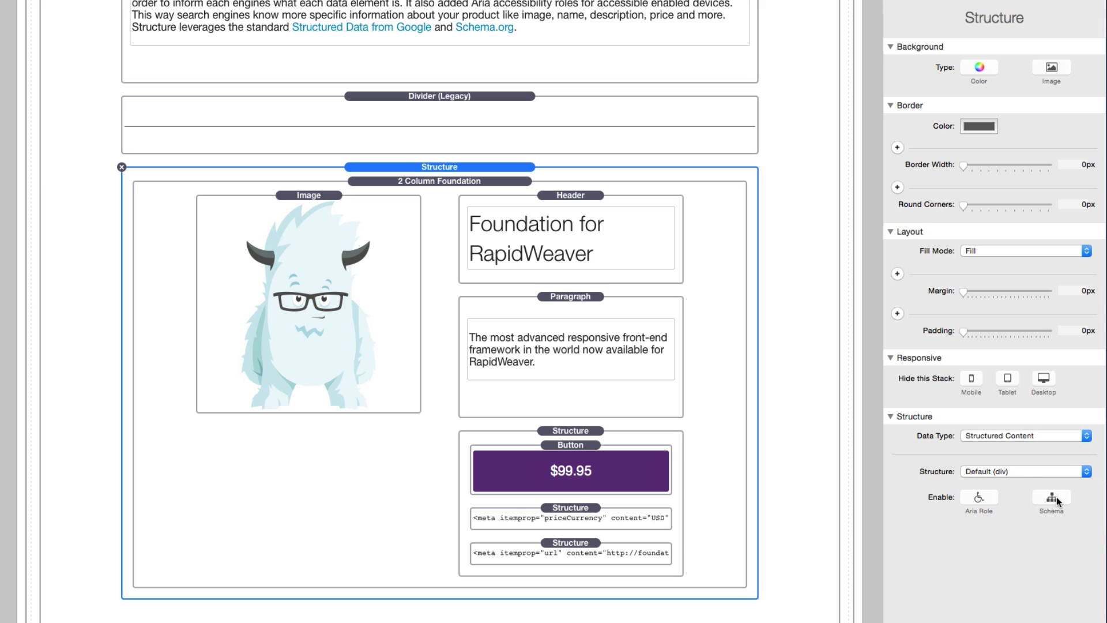
left_click(1056, 496)
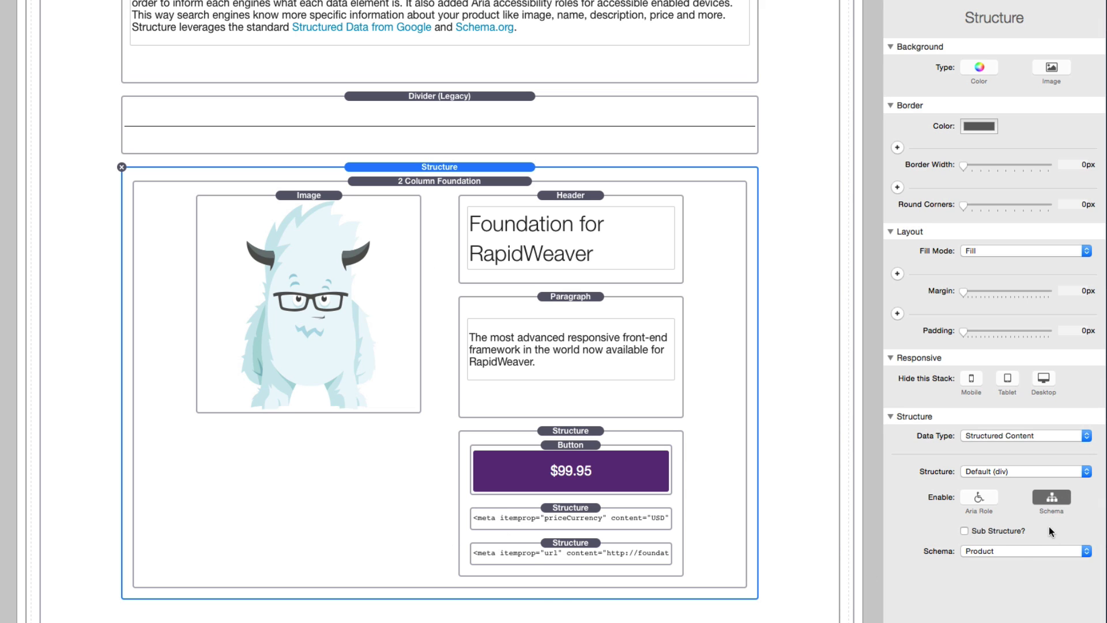
left_click(1005, 551)
left_click(1006, 551)
Inspect the product Image stack's structured data, toggling Schema off and on and focusing its Schema Property
left_click(316, 199)
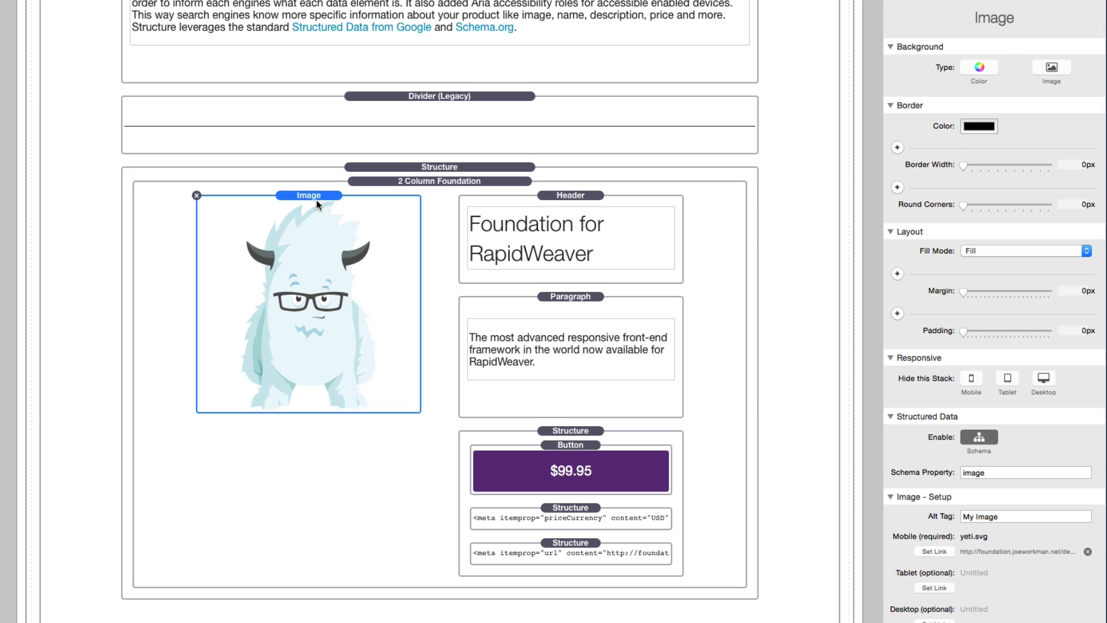
left_click(985, 438)
left_click(985, 438)
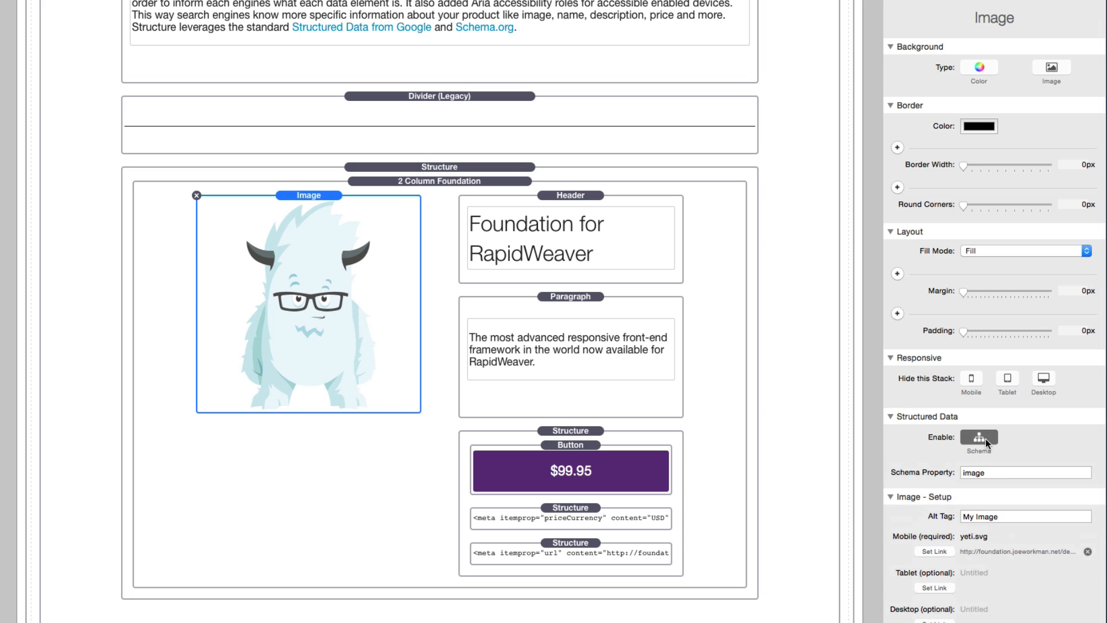
left_click(1006, 472)
Inspect the Schema Property of the product's Header stack and of the Paragraph stack beneath it
left_click(552, 195)
left_click(1015, 472)
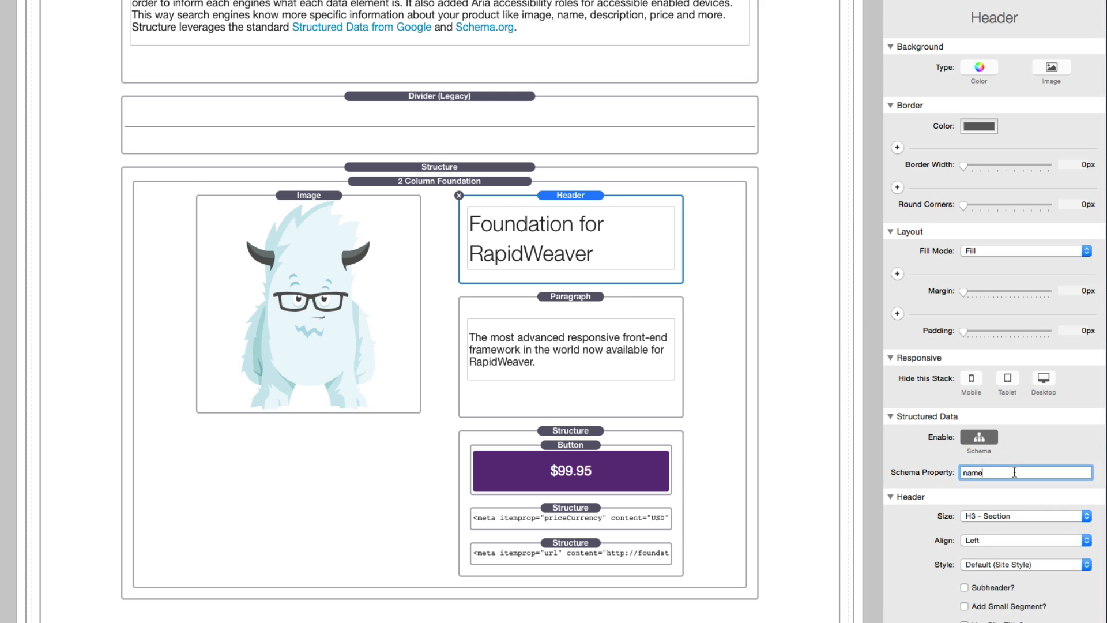
left_click(570, 298)
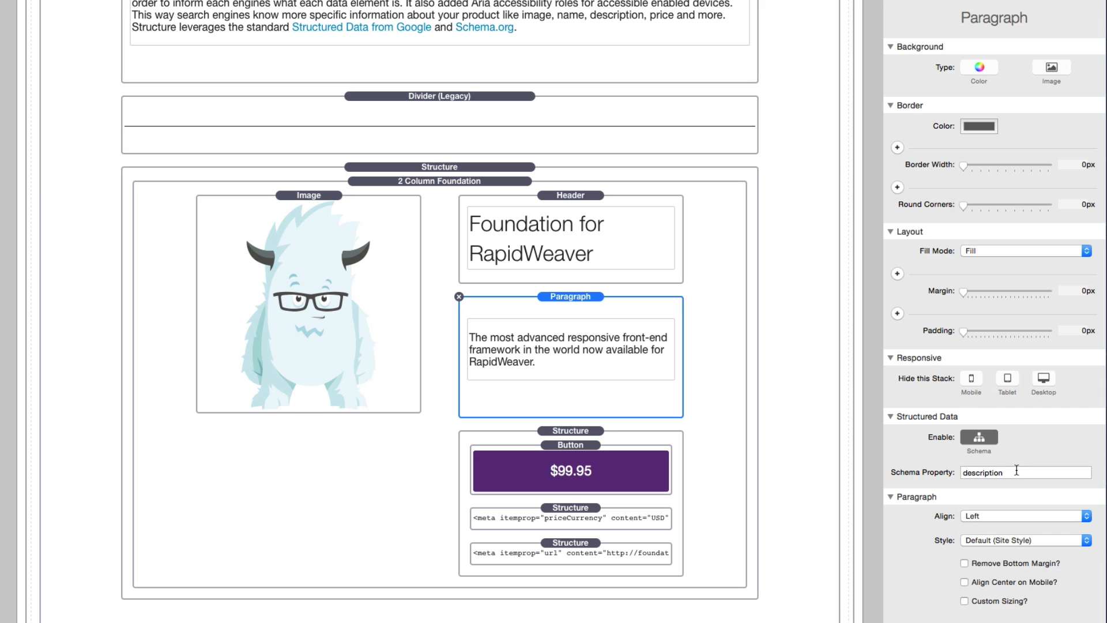
Inspect the nested offer Structure stack, its price Button's Schema Property, and the two meta data Structure stacks below it
left_click(579, 429)
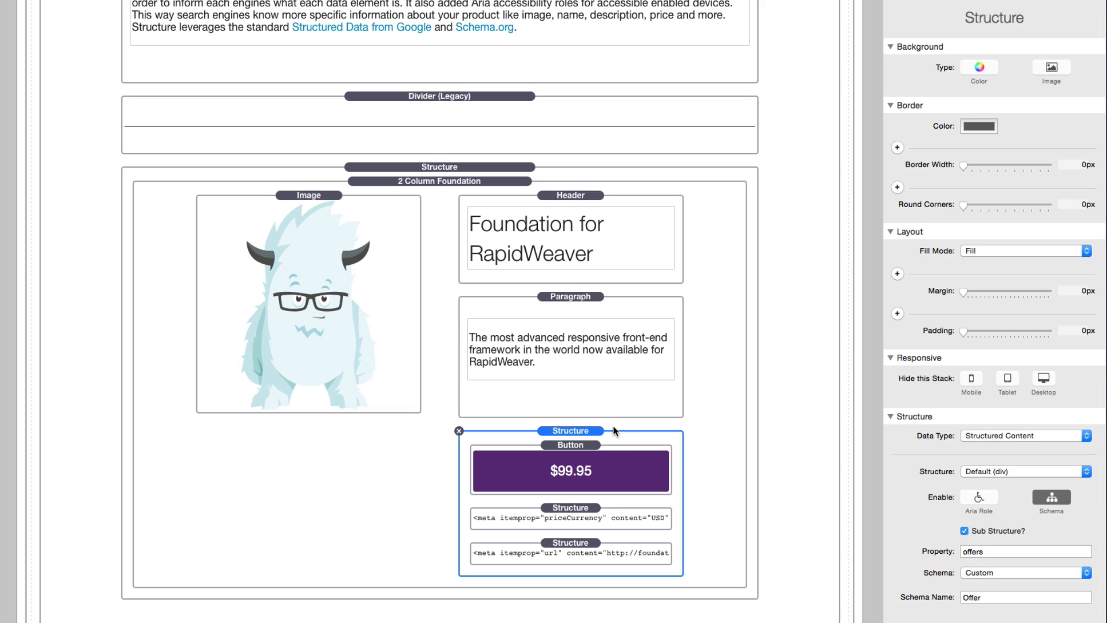
left_click(588, 452)
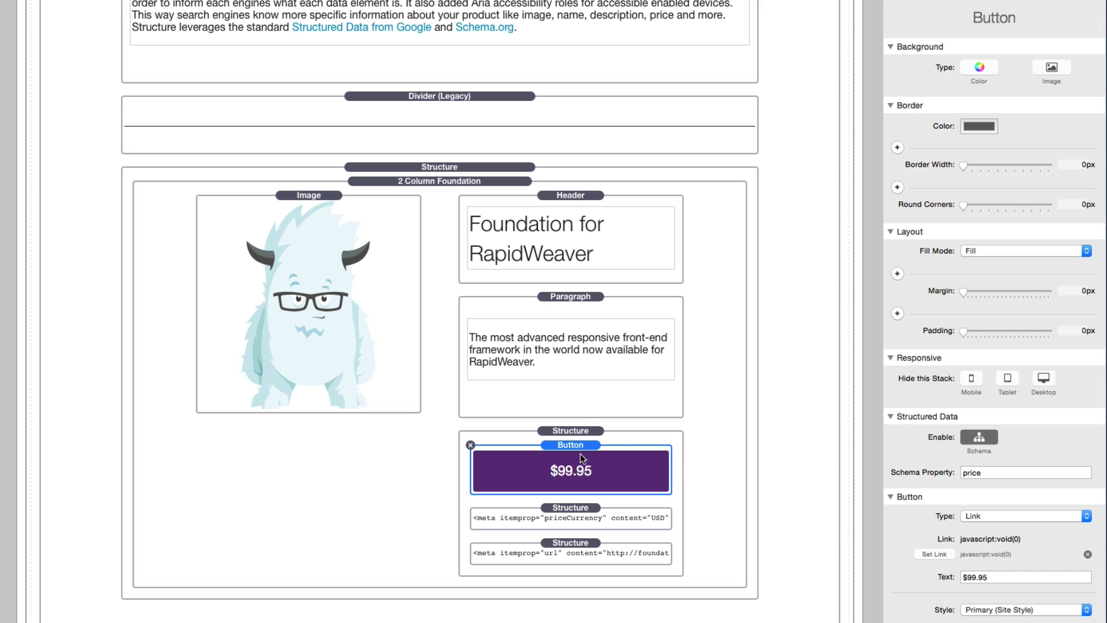
left_click(1006, 471)
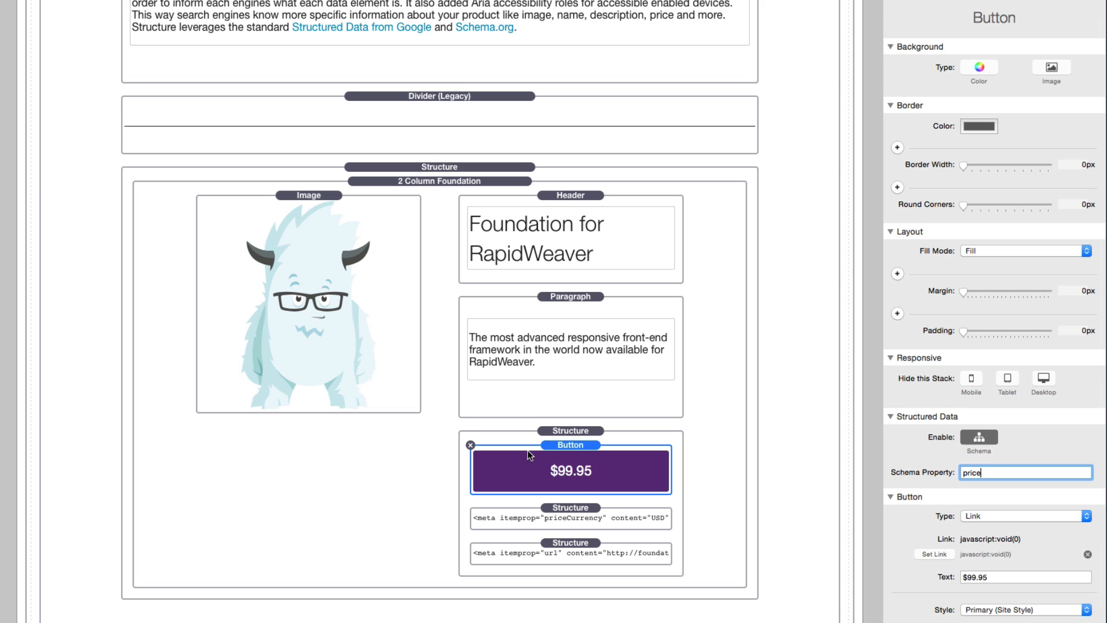
left_click(564, 508)
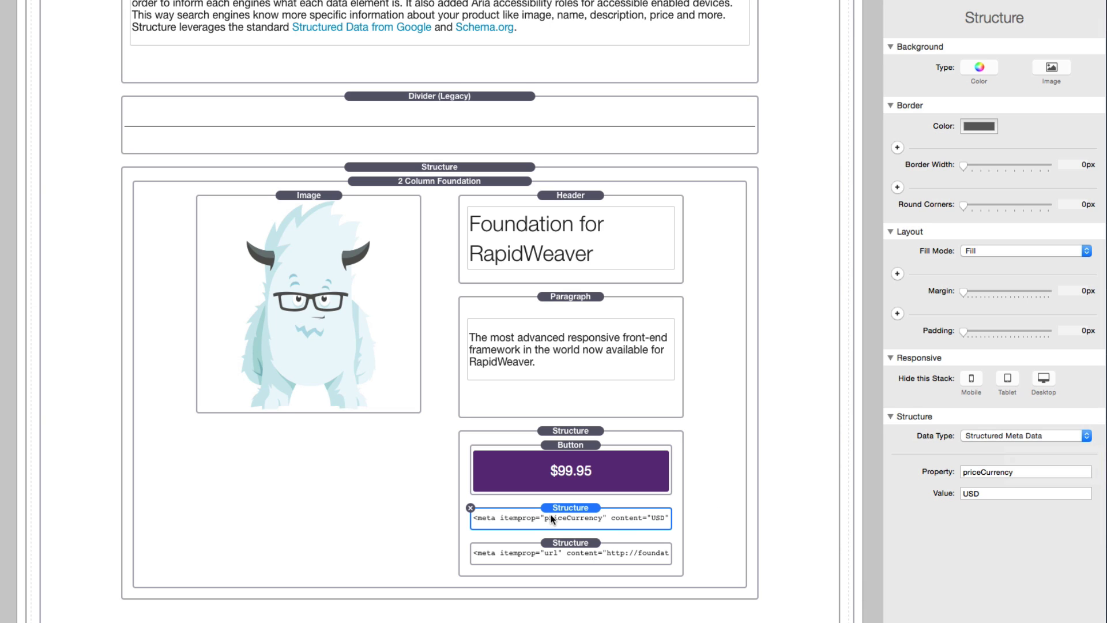
left_click(556, 543)
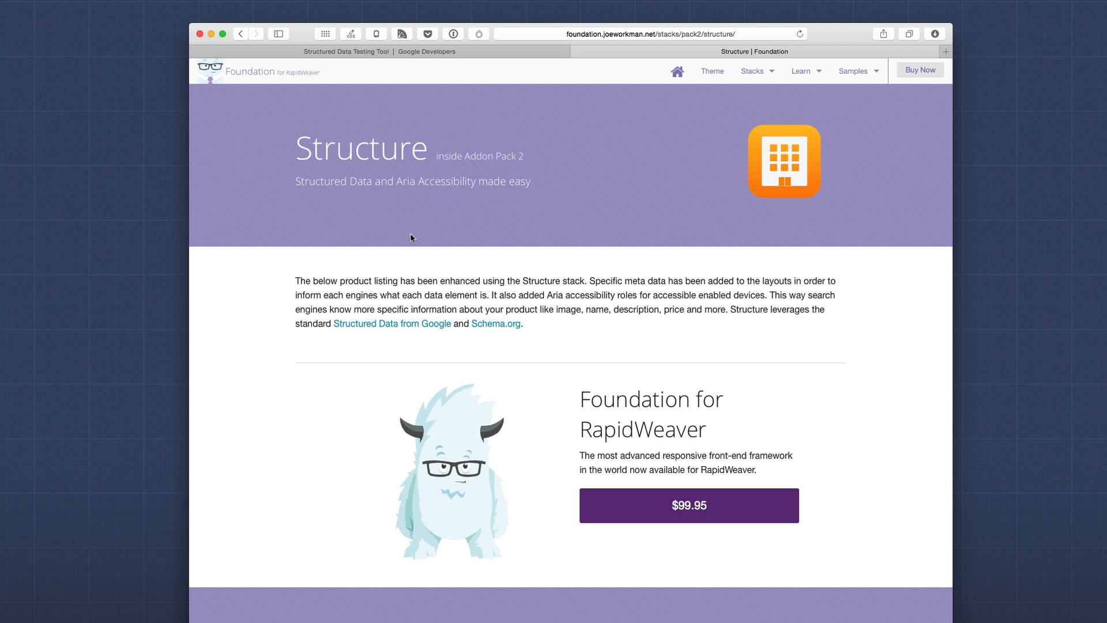
Look over the published Structure page in the browser and switch to the Structured Data Testing Tool page
scroll(748, 281, "down", 3)
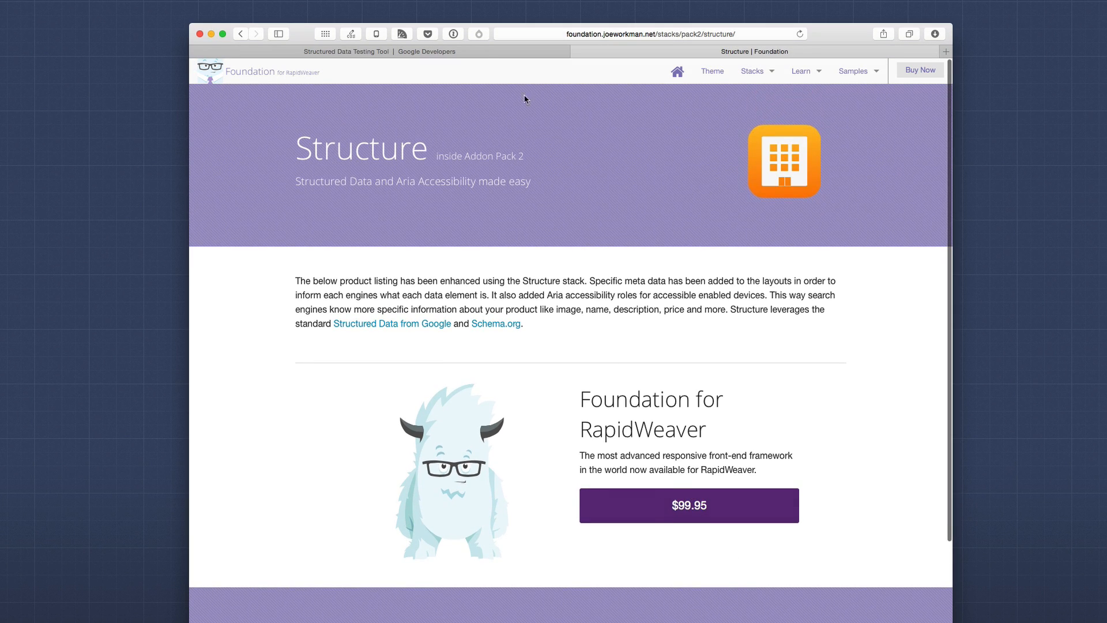
left_click(478, 52)
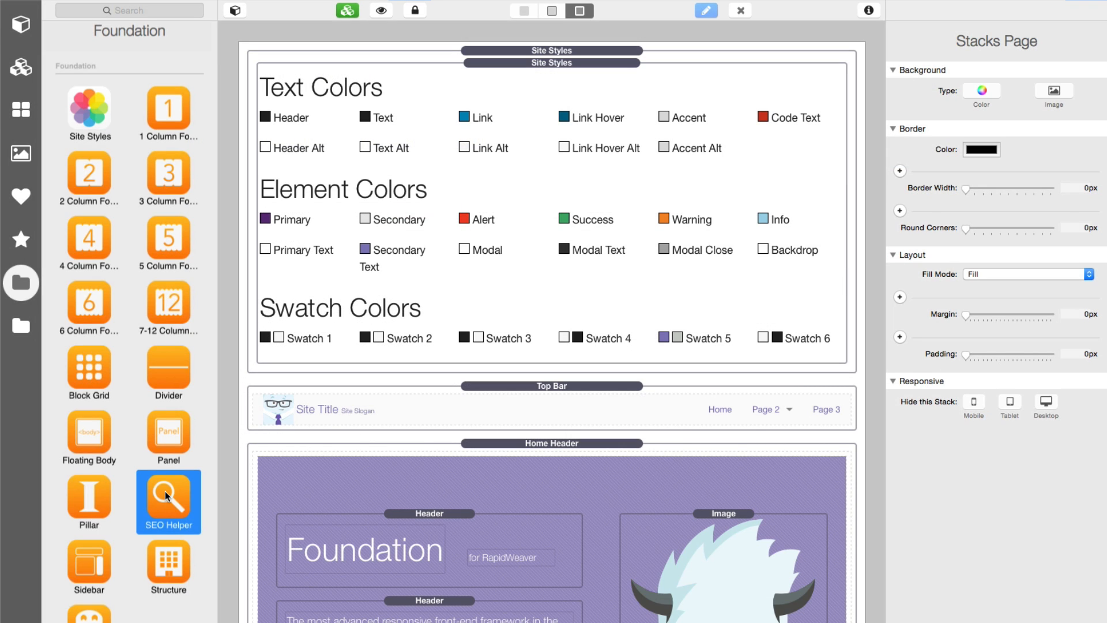
Add an SEO Helper stack above Site Styles and insert a Facebook Open Graph item into it
left_click_drag(165, 490, 579, 38)
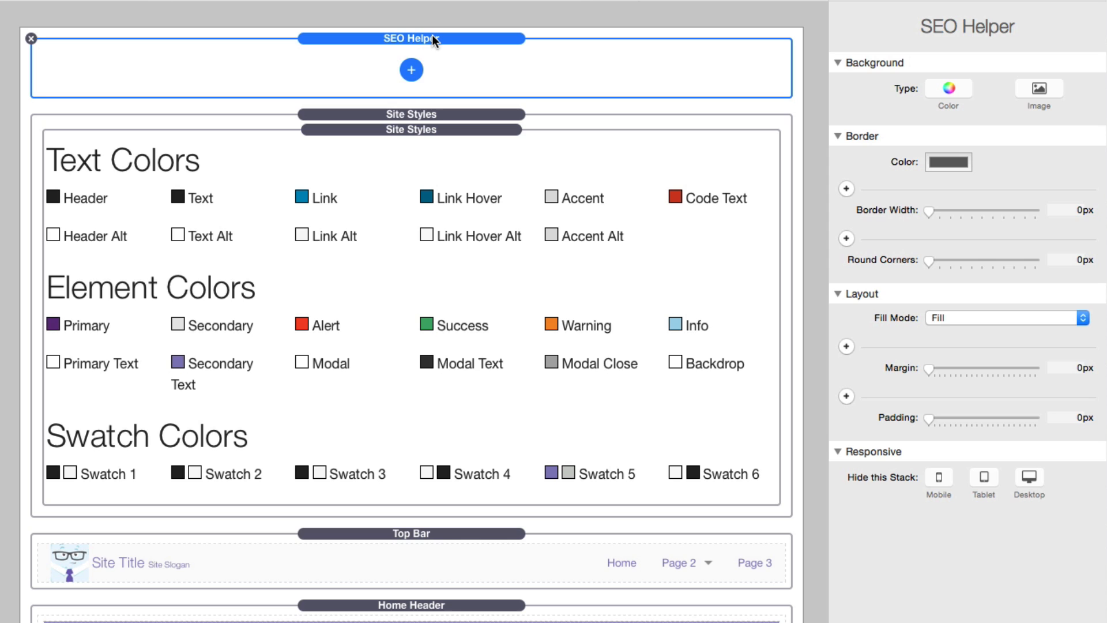
left_click(410, 71)
left_click(437, 83)
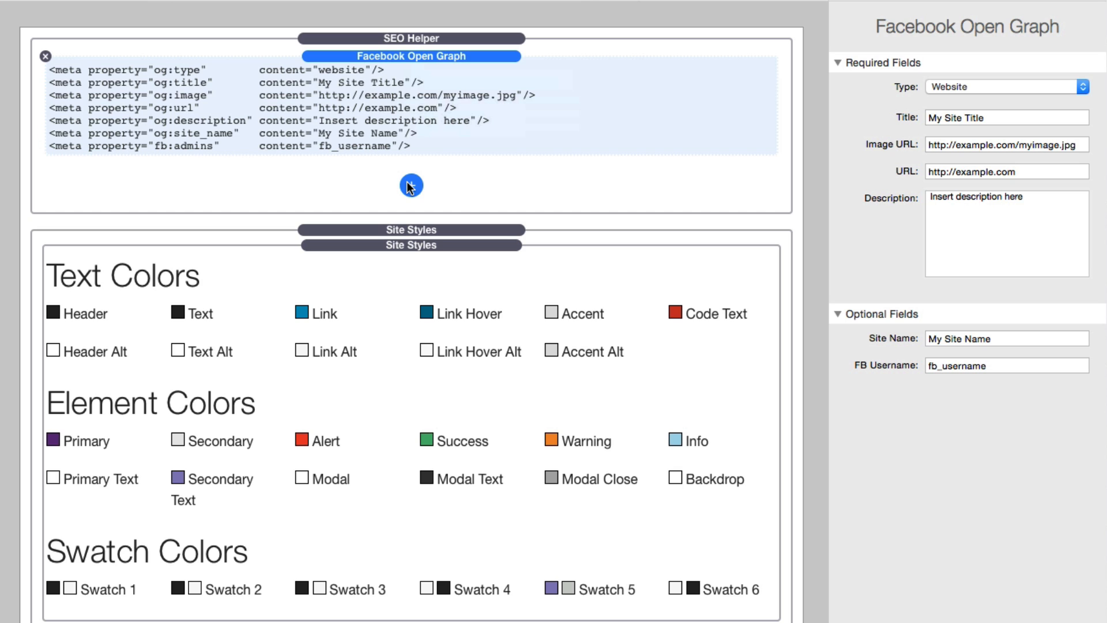
Add Geo Location, Meta Tags and Robots items to the SEO Helper stack, below Facebook Open Graph
left_click(411, 186)
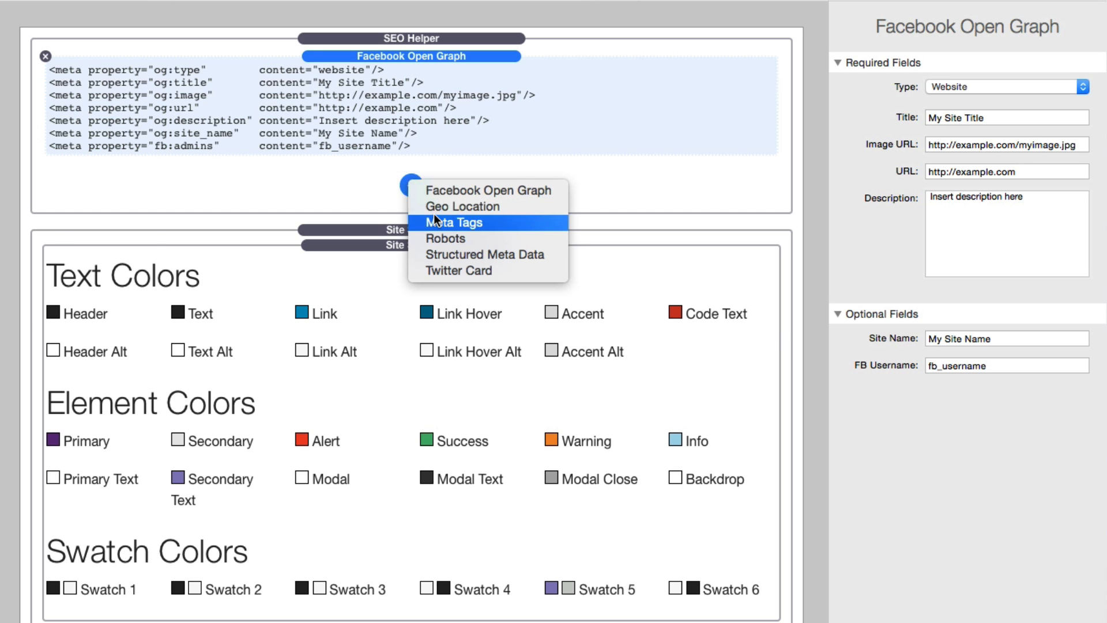
left_click(433, 210)
left_click(411, 288)
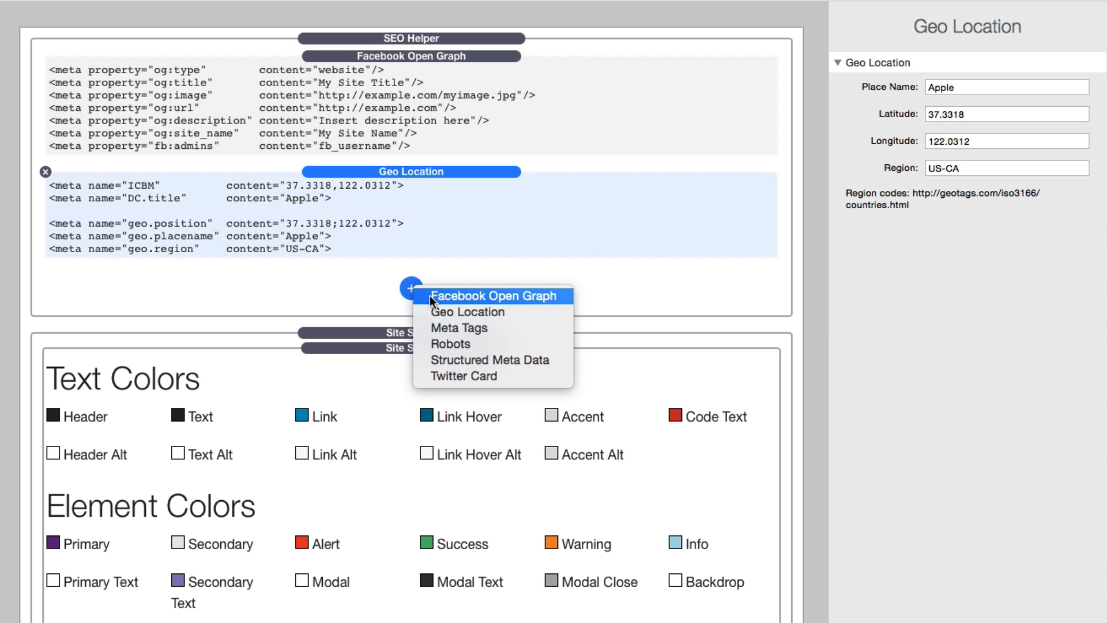
left_click(444, 328)
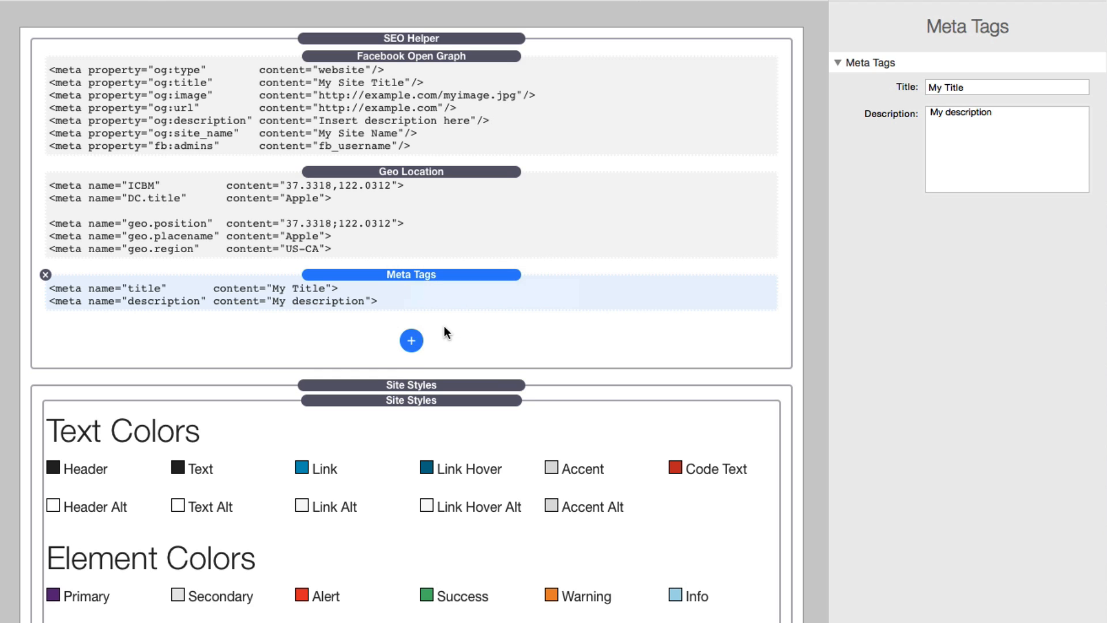
left_click(411, 339)
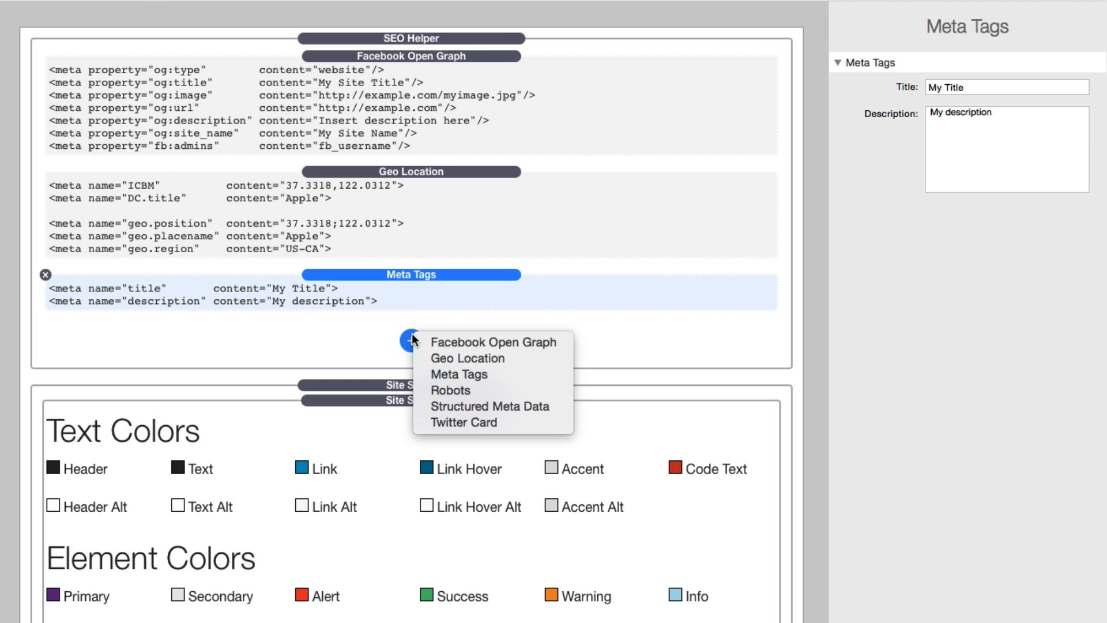
left_click(469, 390)
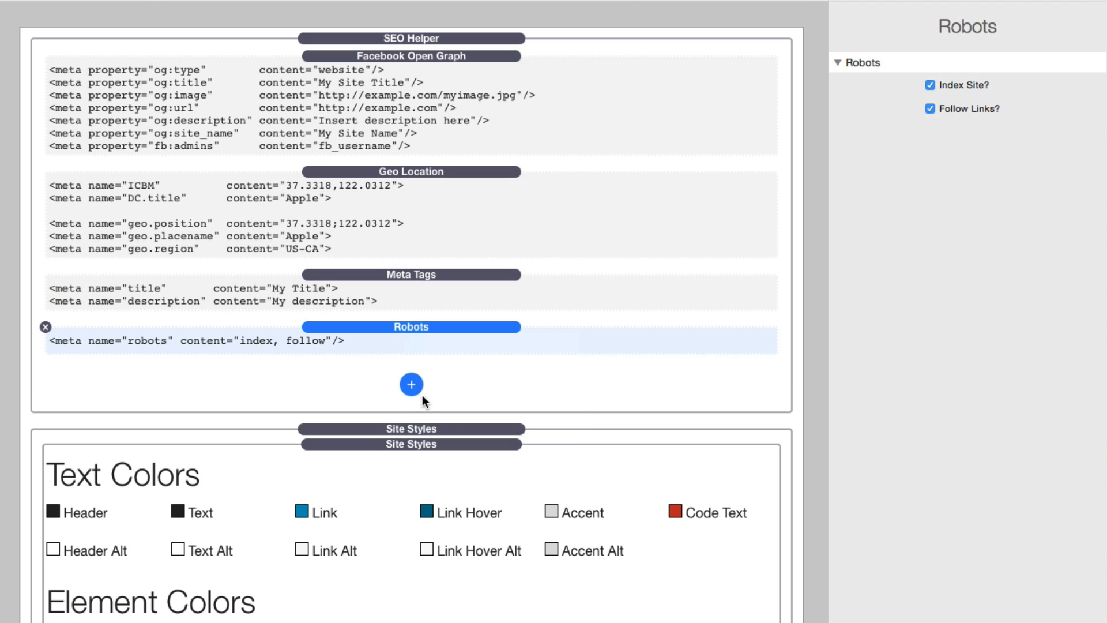
Add Structured Meta Data and Twitter Card items to the SEO Helper stack, below Robots
left_click(411, 390)
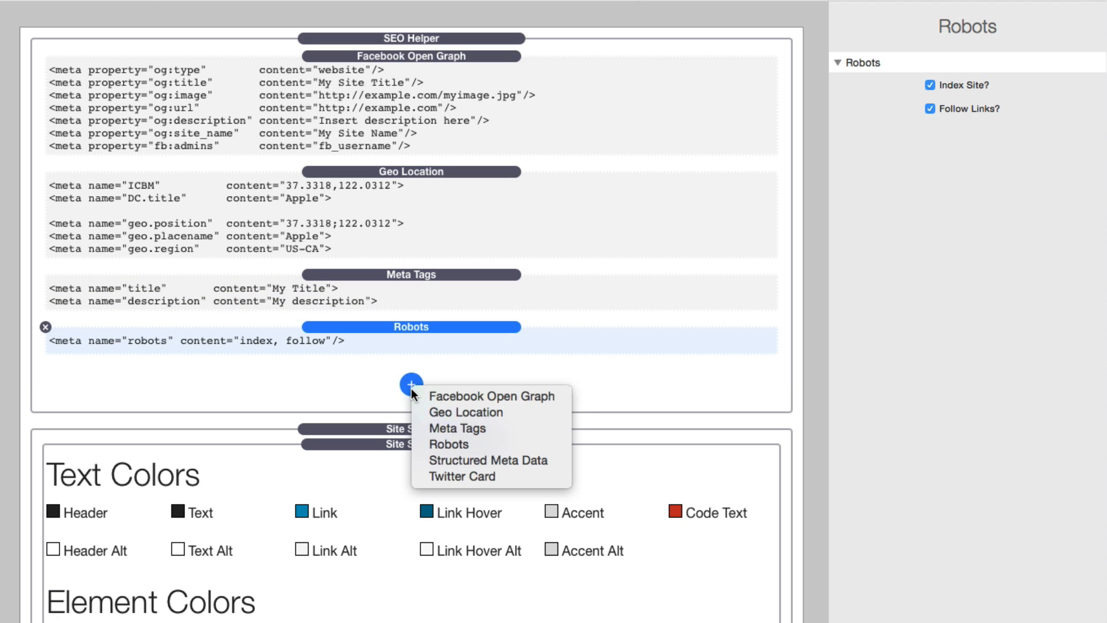
left_click(435, 455)
left_click(411, 525)
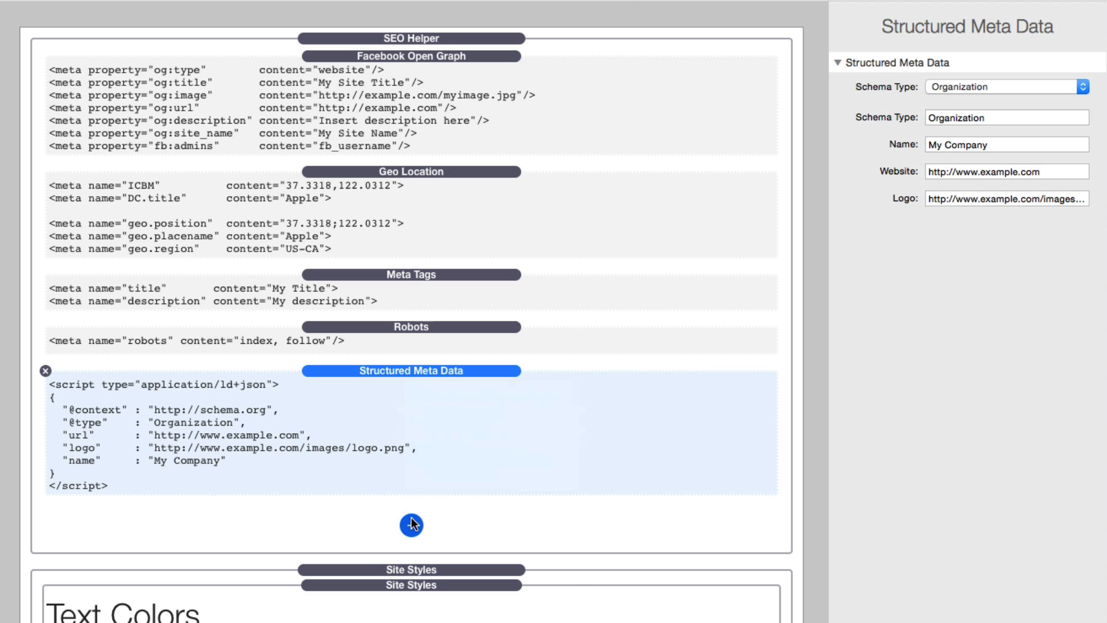
left_click(435, 605)
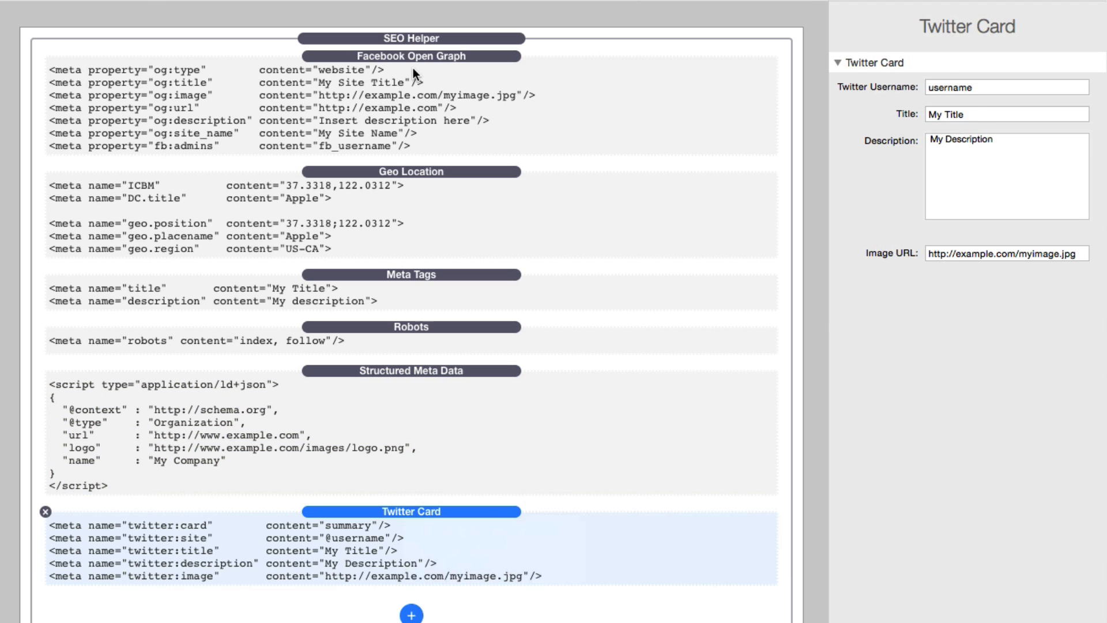
Review the settings of the SEO Helper's child items from Facebook Open Graph to Twitter Card, ending on the SEO Helper stack itself
left_click(413, 67)
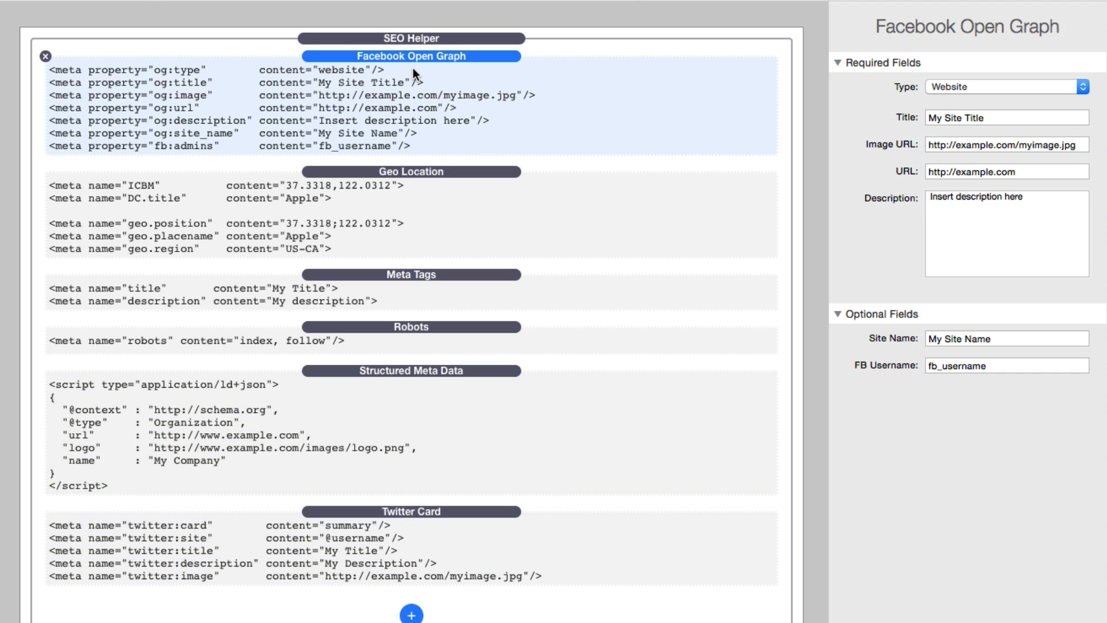
left_click(396, 202)
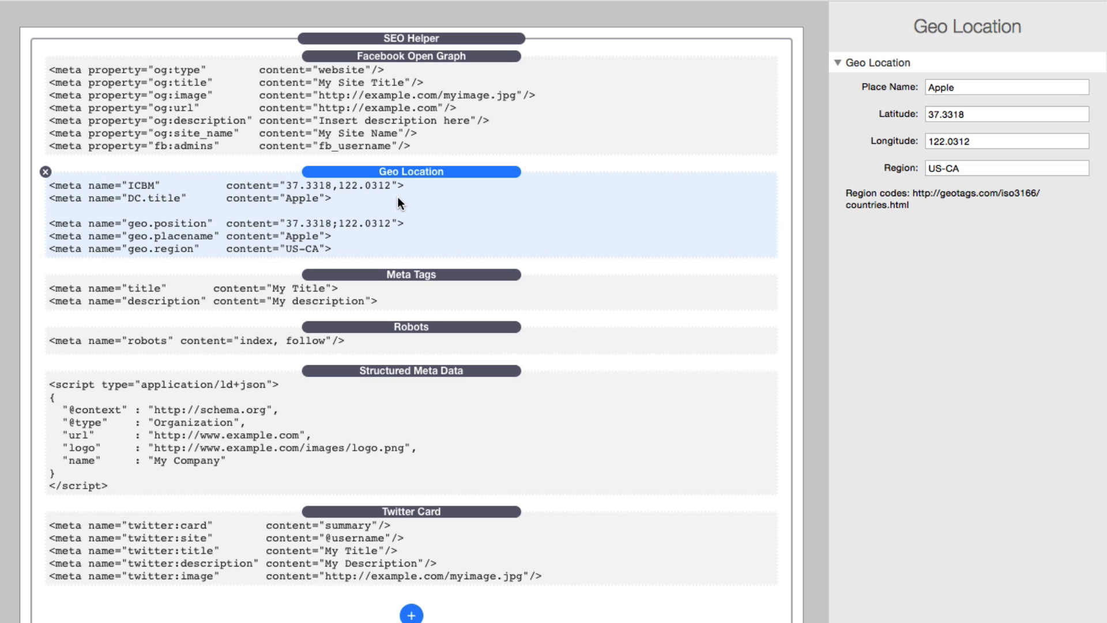
left_click(397, 275)
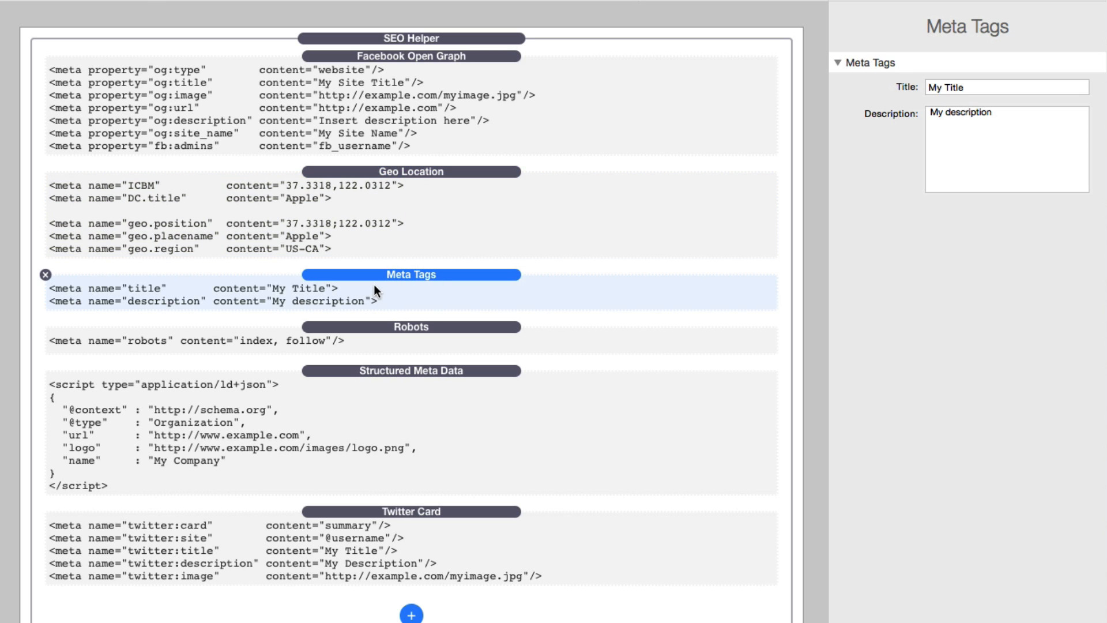
left_click(376, 326)
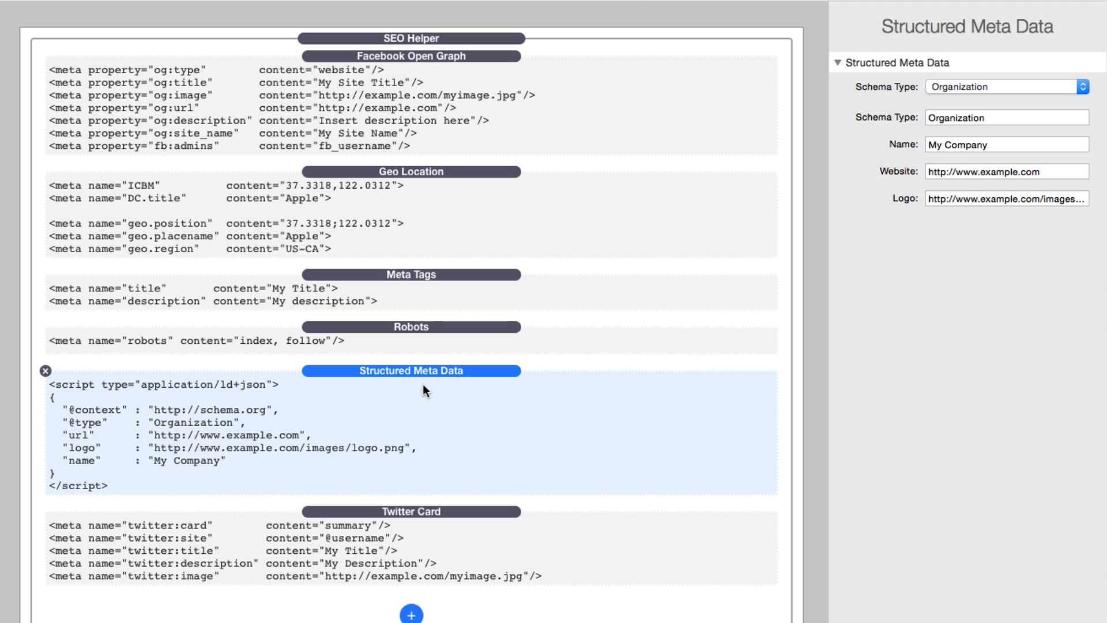
left_click(401, 529)
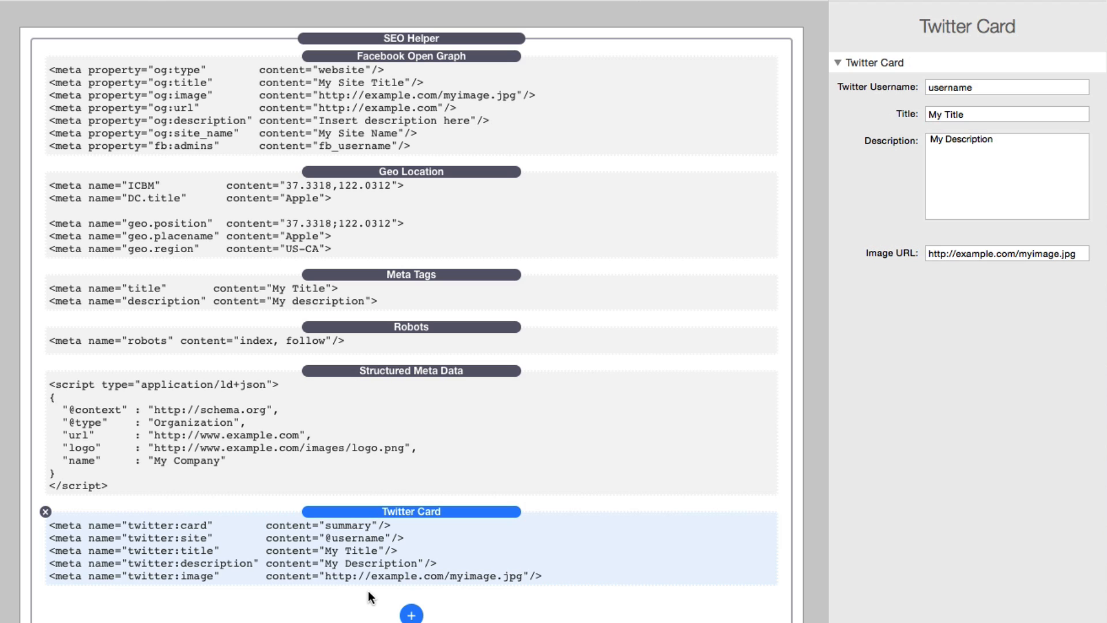
left_click(349, 38)
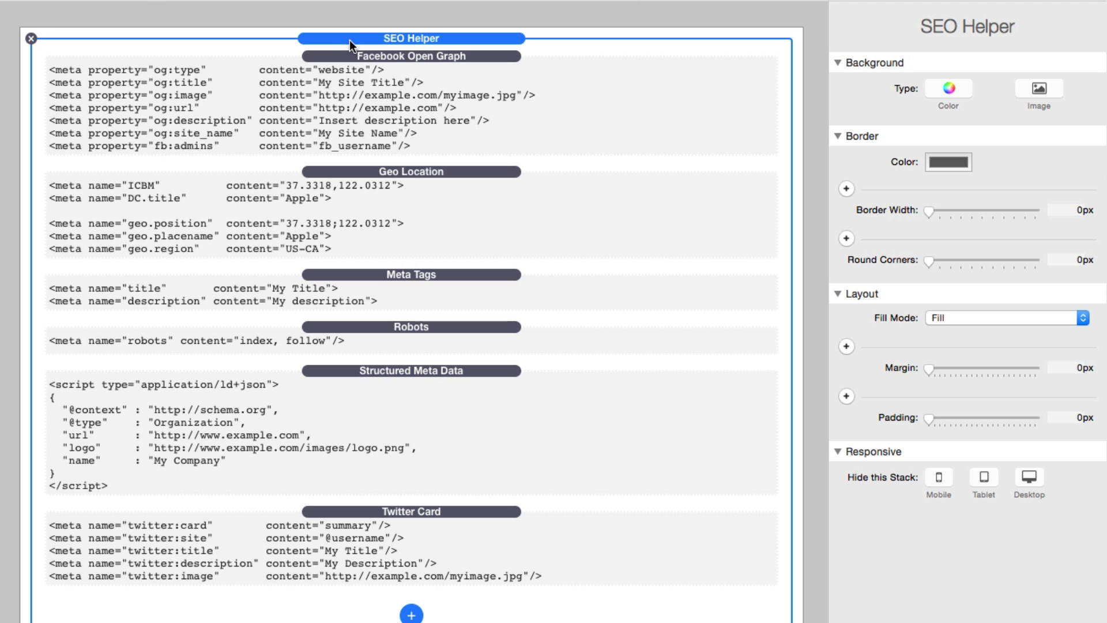
Compare the settings of the SEO Helper's Facebook Open Graph, Geo Location, Structured Meta Data, Twitter Card and Meta Tags items
left_click(358, 71)
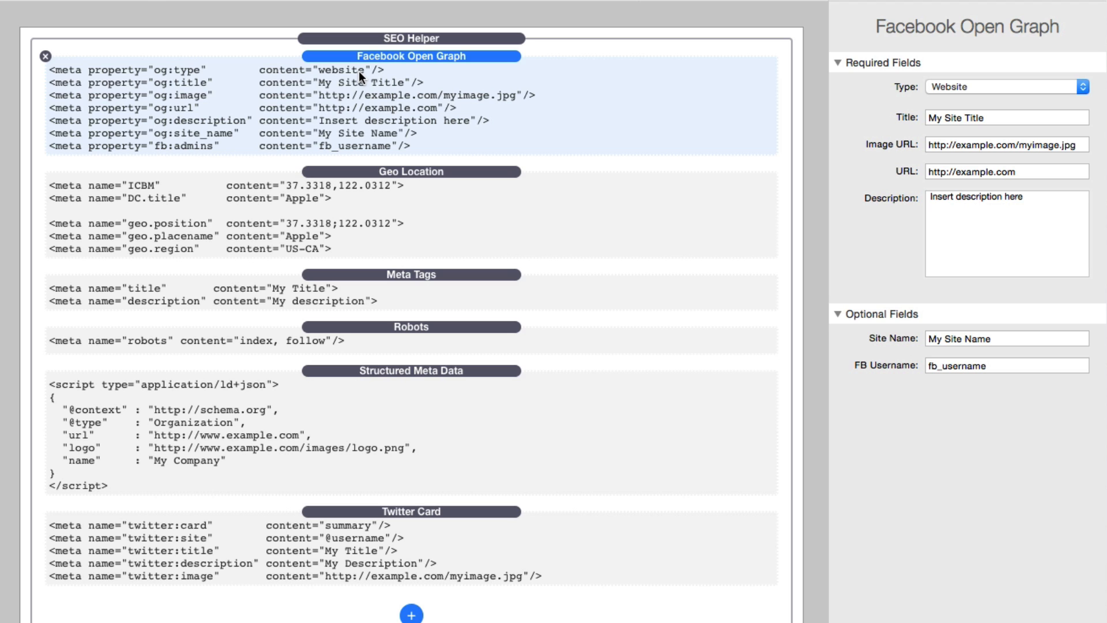
left_click(347, 192)
left_click(362, 438)
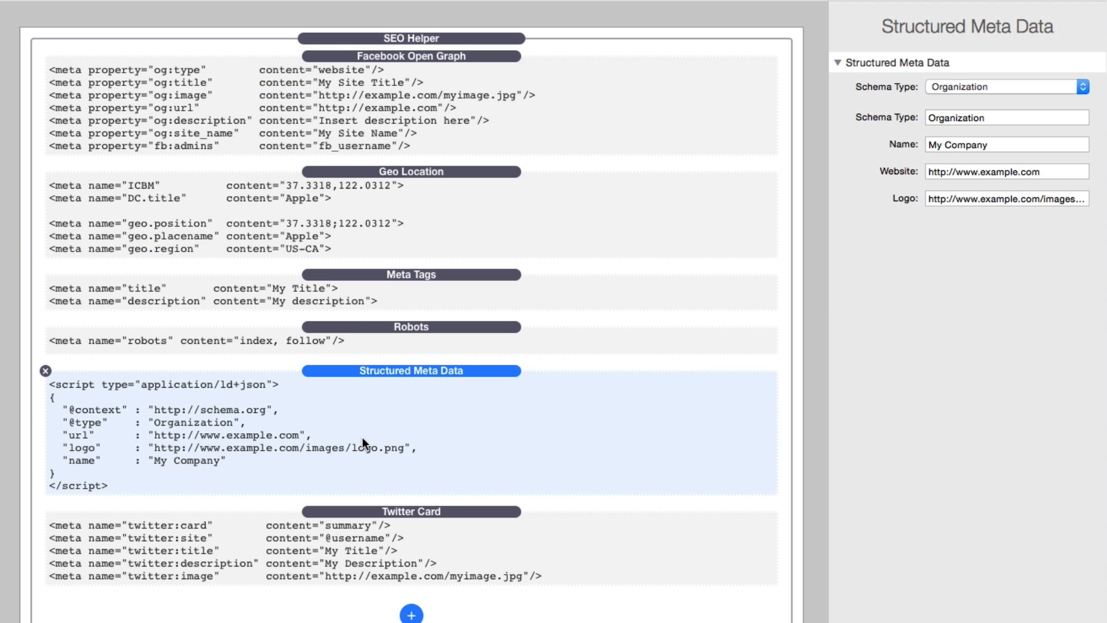
left_click(364, 525)
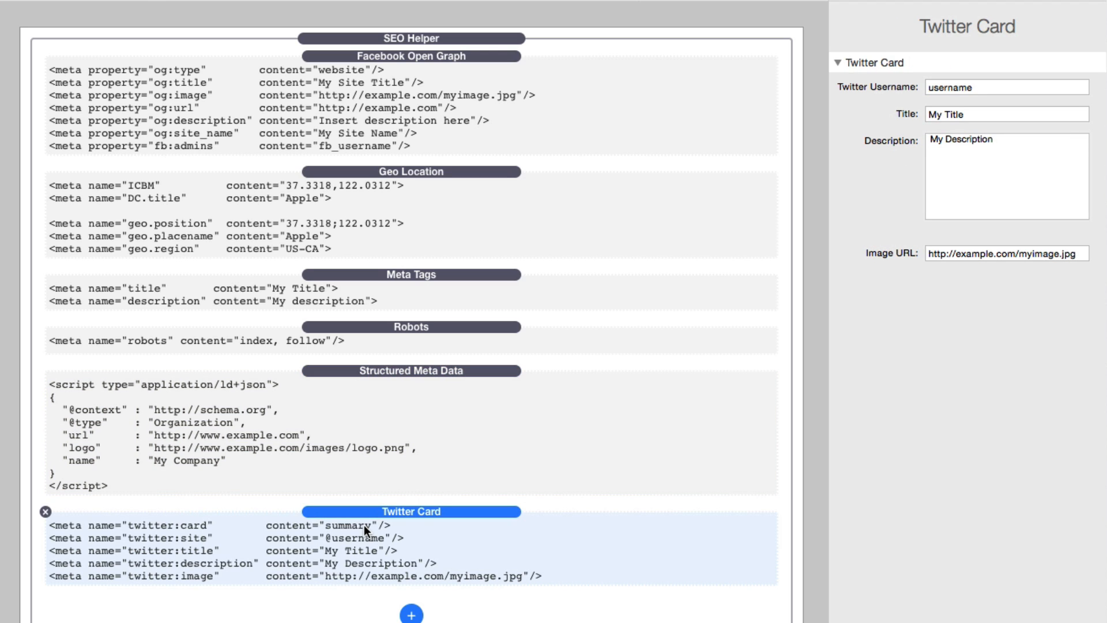
left_click(402, 270)
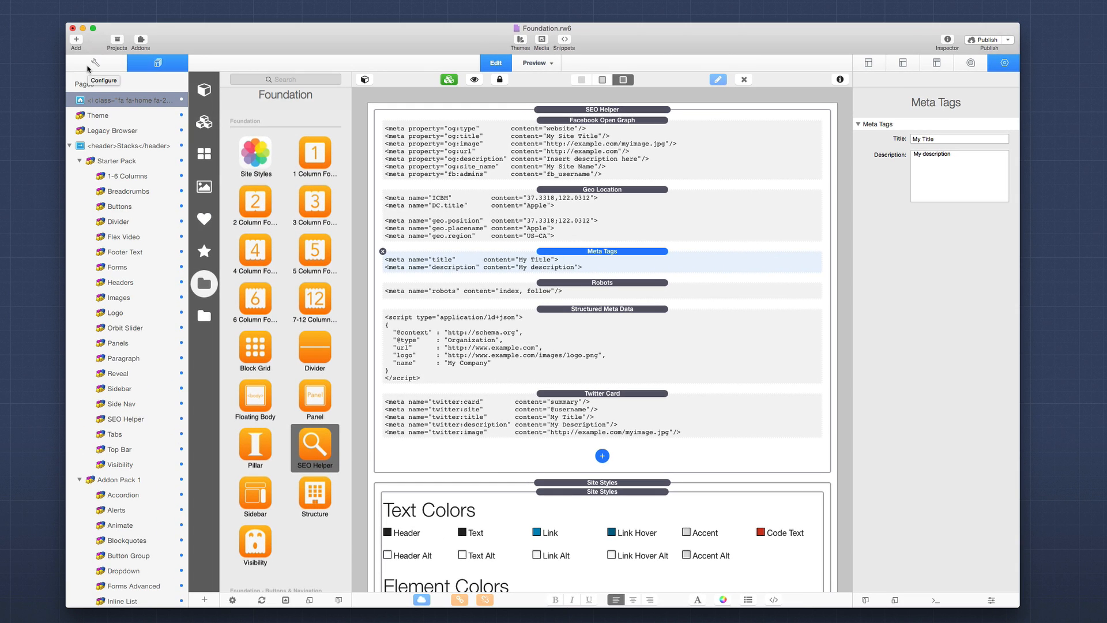
Check the project's General settings and the site-wide Code settings with their Metatags table, and return to the page's stacks
left_click(92, 67)
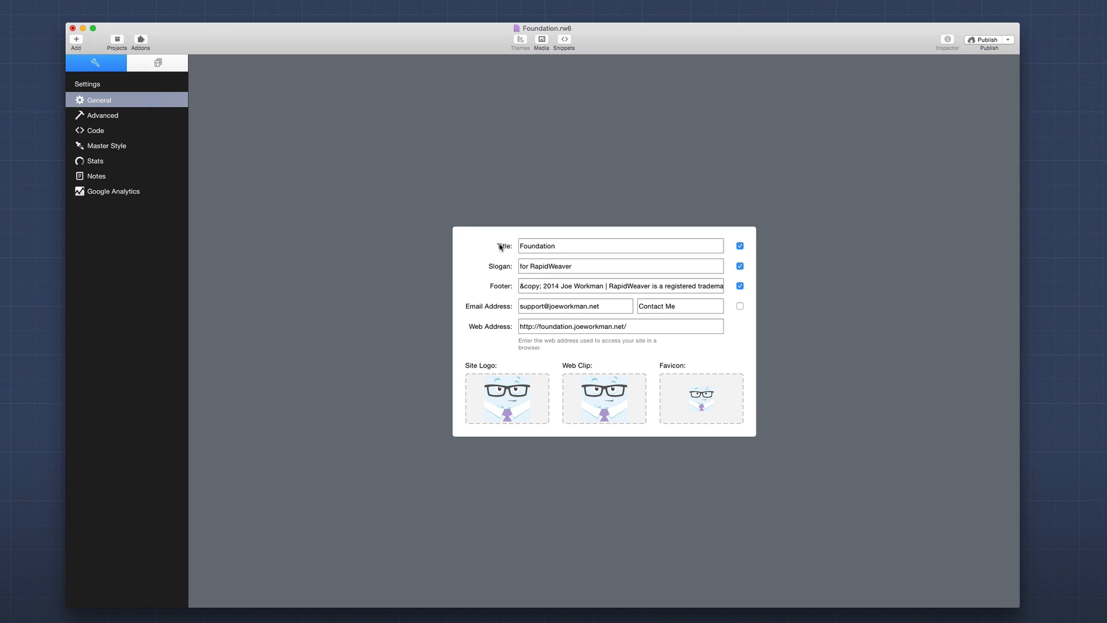
left_click(95, 131)
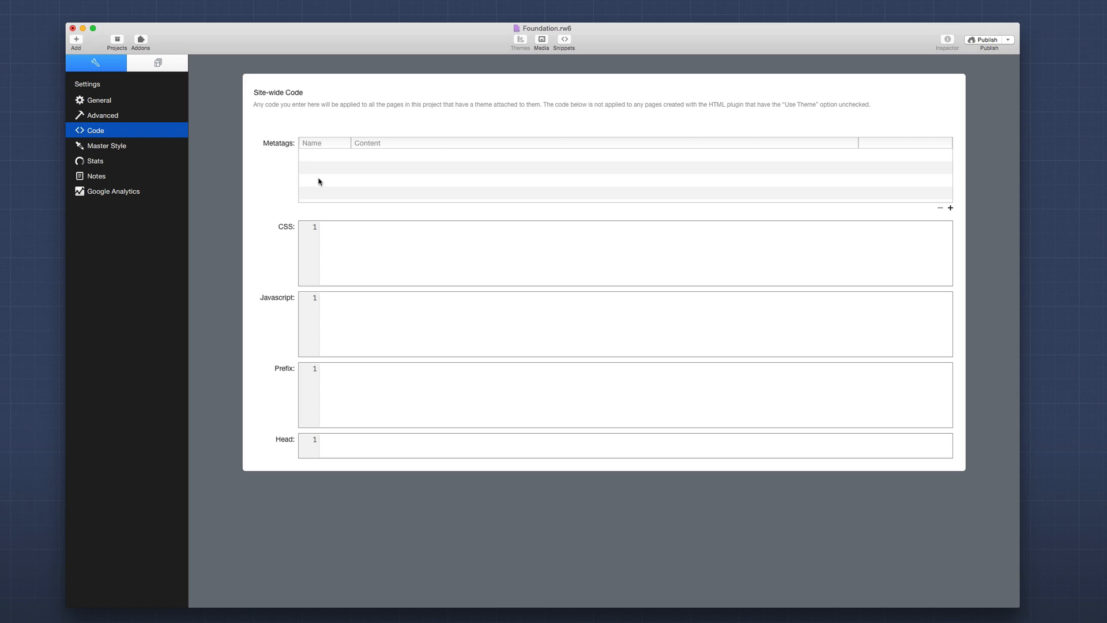
left_click(151, 64)
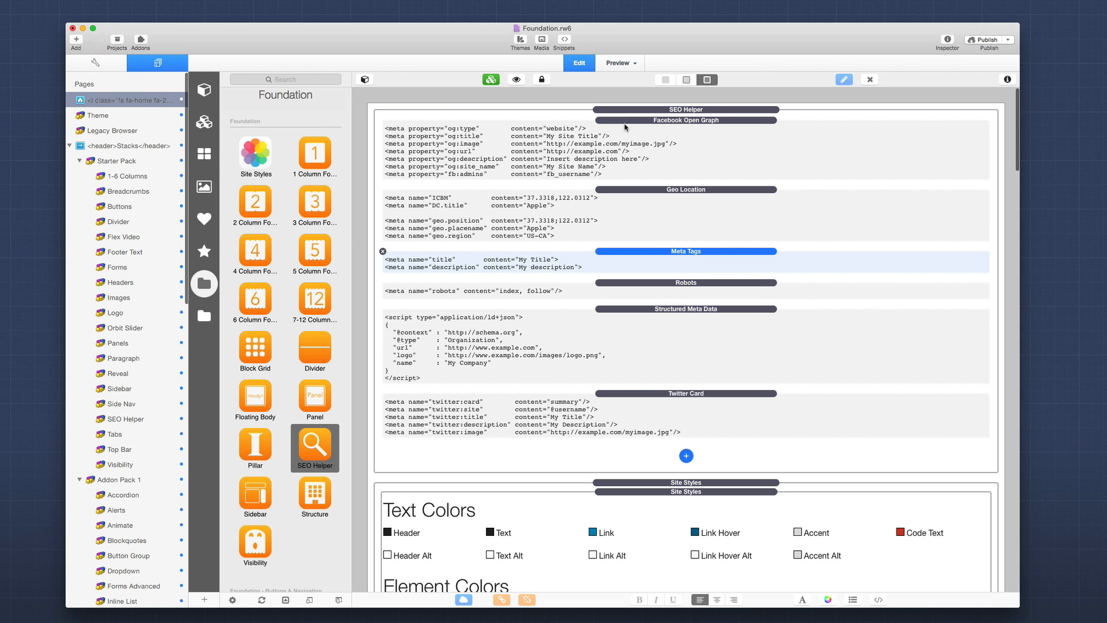
Select the Facebook Open Graph item in the SEO Helper stack and display its settings in the inspector
left_click(625, 117)
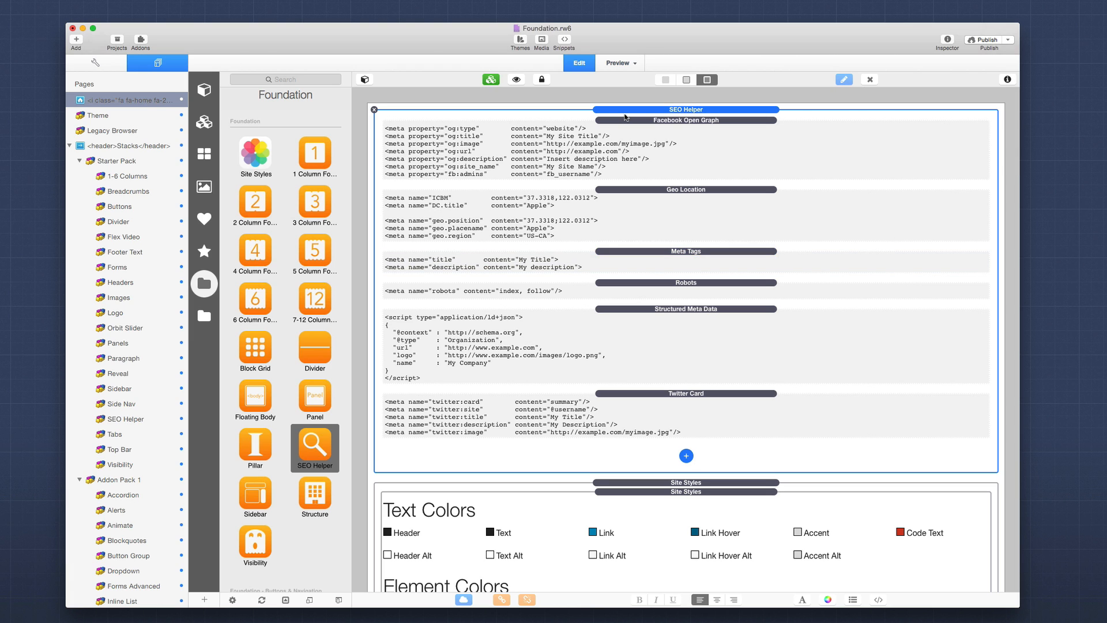
left_click(631, 127)
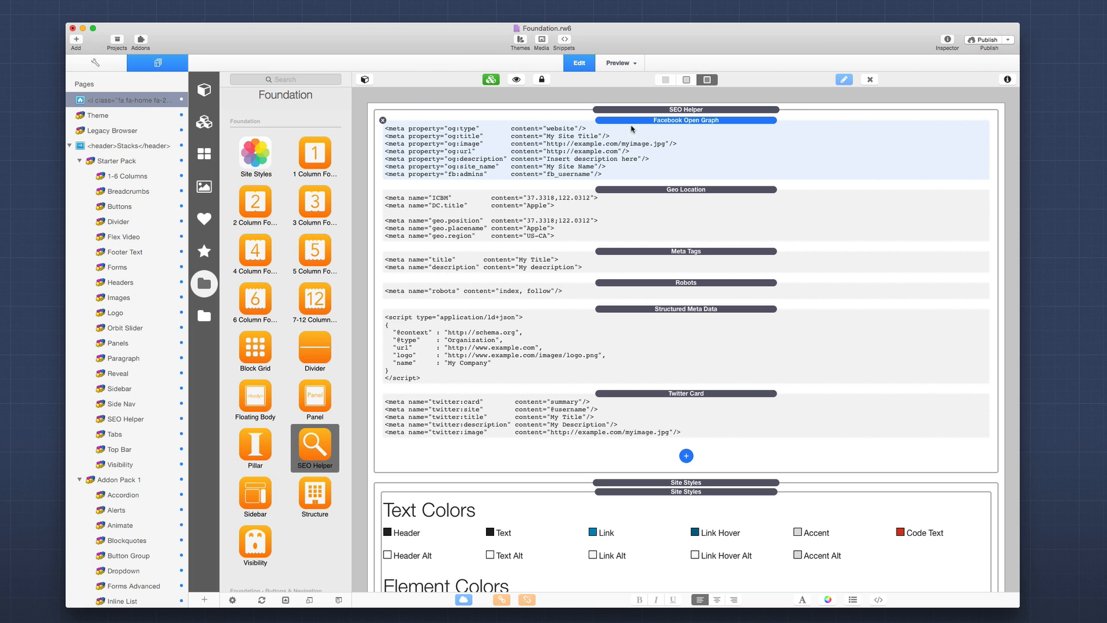
left_click(1007, 79)
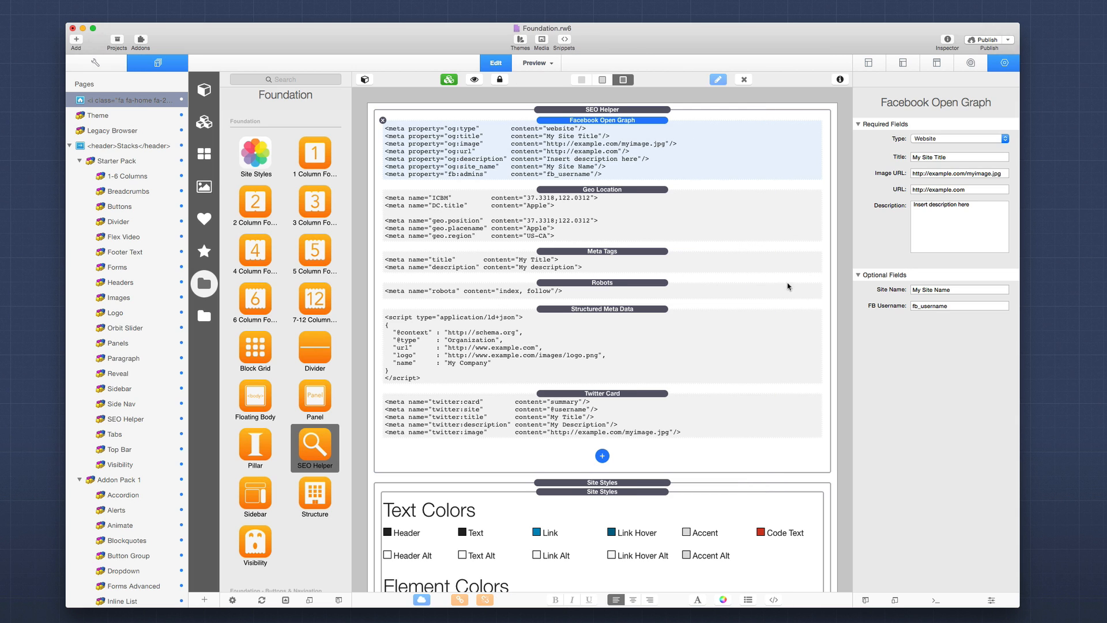